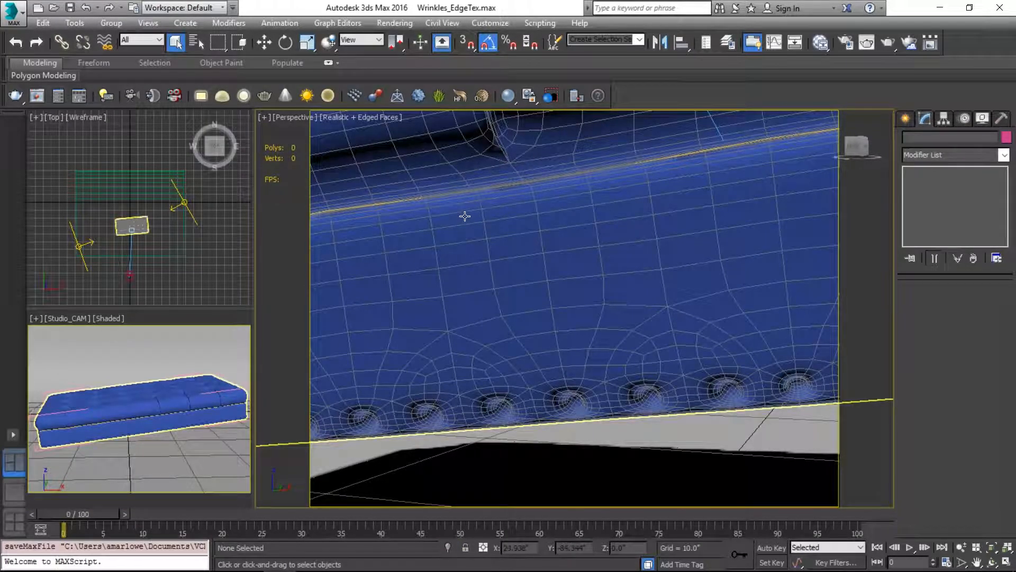
Step: Switch to the browser and examine the wrinkles along the cushion and arm seams in the enlarged beige sofa photo
{"action": "left_click", "coordinate": [465, 216]}
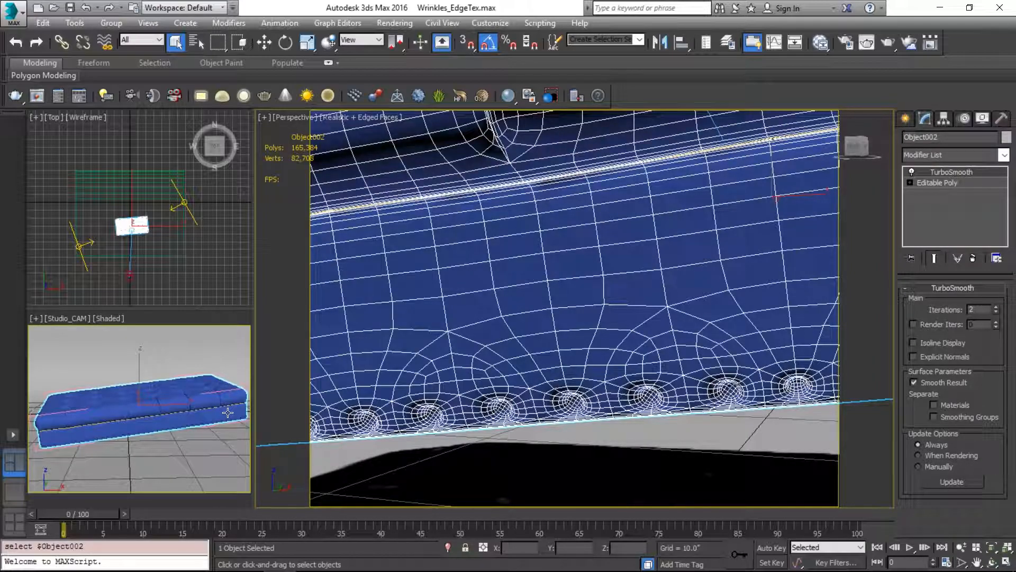
{"action": "key", "text": "alt+Tab"}
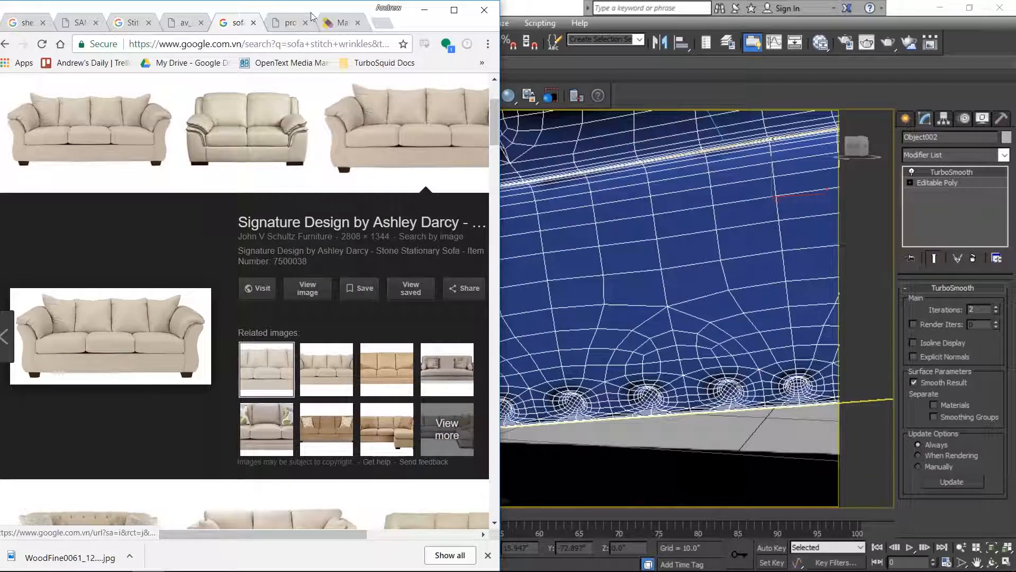
{"action": "left_click", "coordinate": [290, 26]}
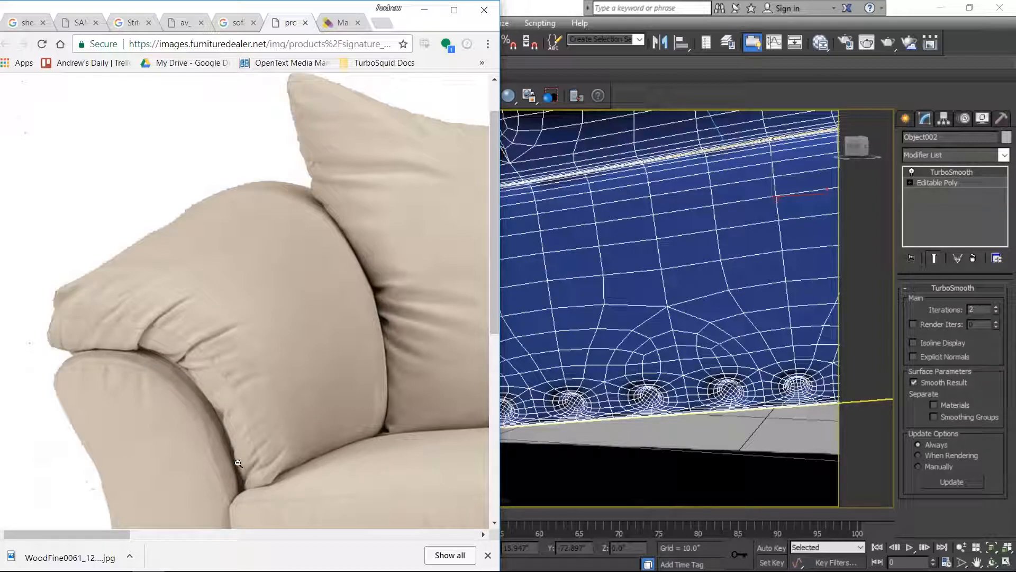
{"action": "scroll", "coordinate": [241, 462], "scroll_direction": "down", "scroll_amount": 2}
{"action": "scroll", "coordinate": [289, 390], "scroll_direction": "right", "scroll_amount": 5}
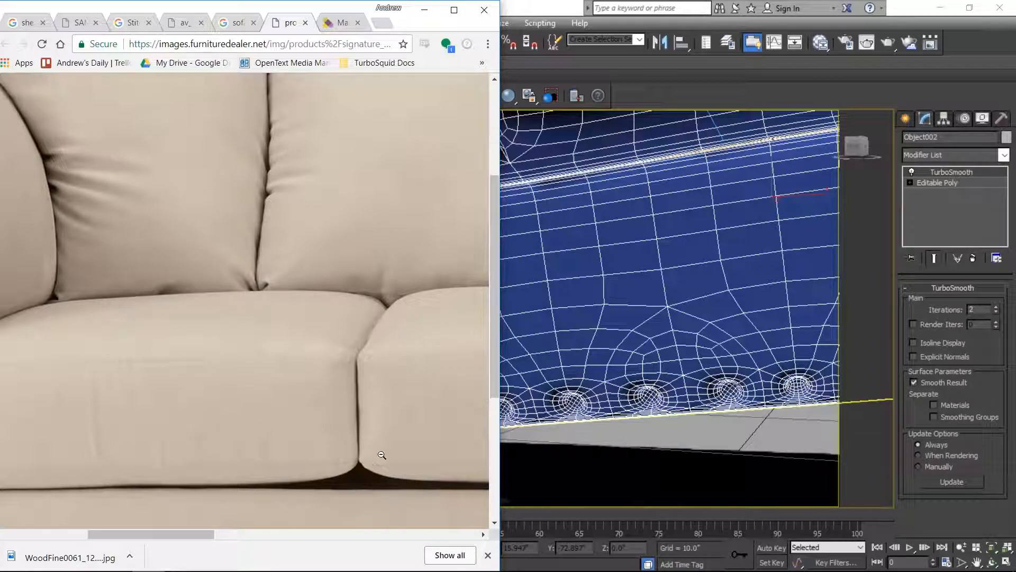
{"action": "scroll", "coordinate": [365, 434], "scroll_direction": "right", "scroll_amount": 3}
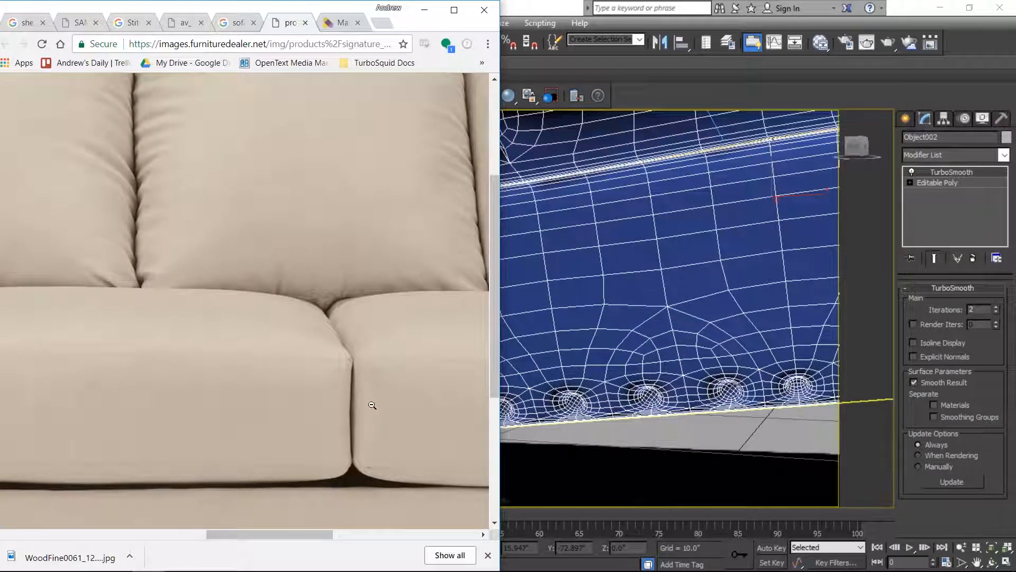
{"action": "scroll", "coordinate": [395, 336], "scroll_direction": "right", "scroll_amount": 2}
{"action": "scroll", "coordinate": [389, 402], "scroll_direction": "right", "scroll_amount": 1}
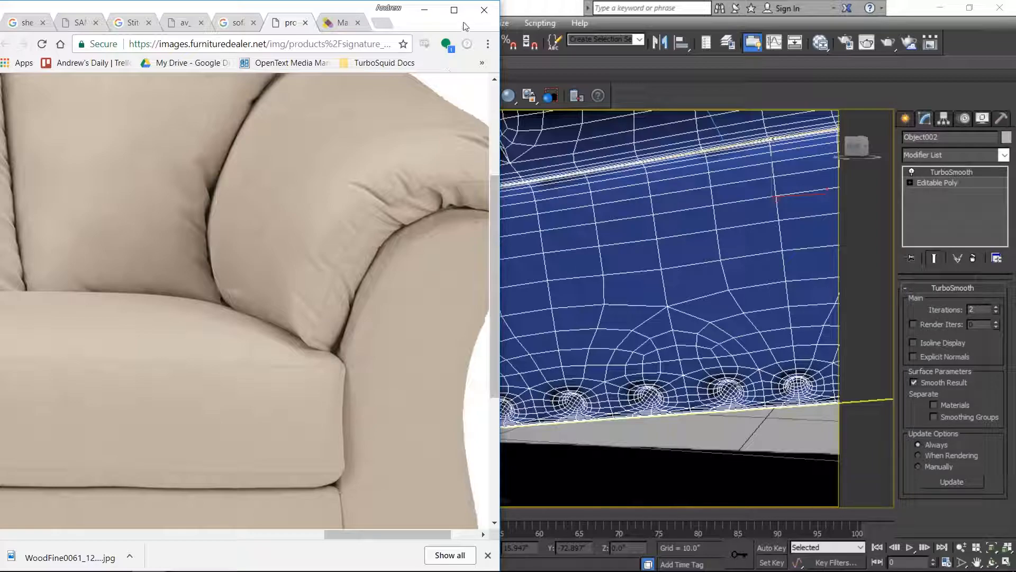
{"action": "left_click", "coordinate": [424, 9]}
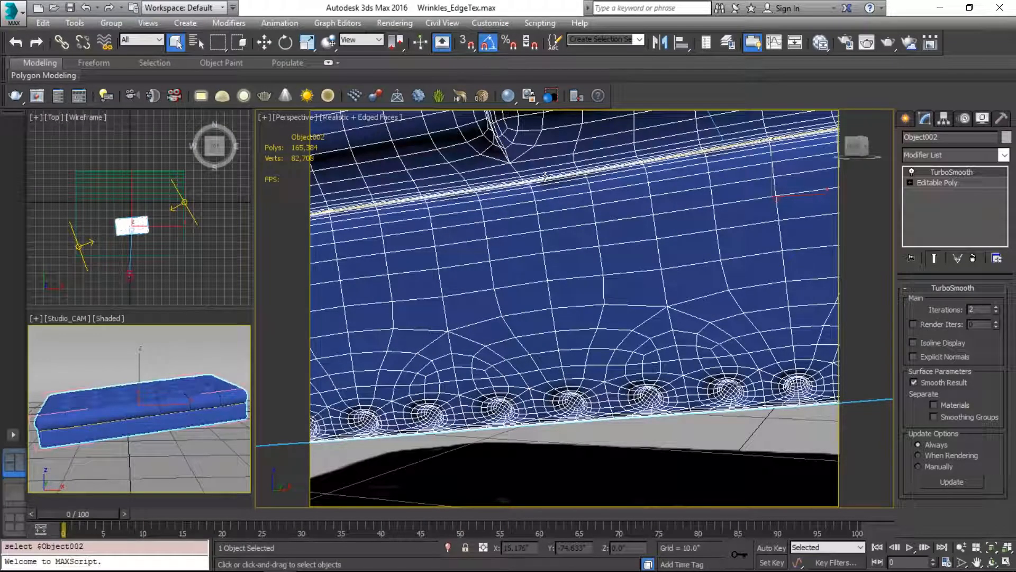
{"action": "left_click", "coordinate": [963, 183]}
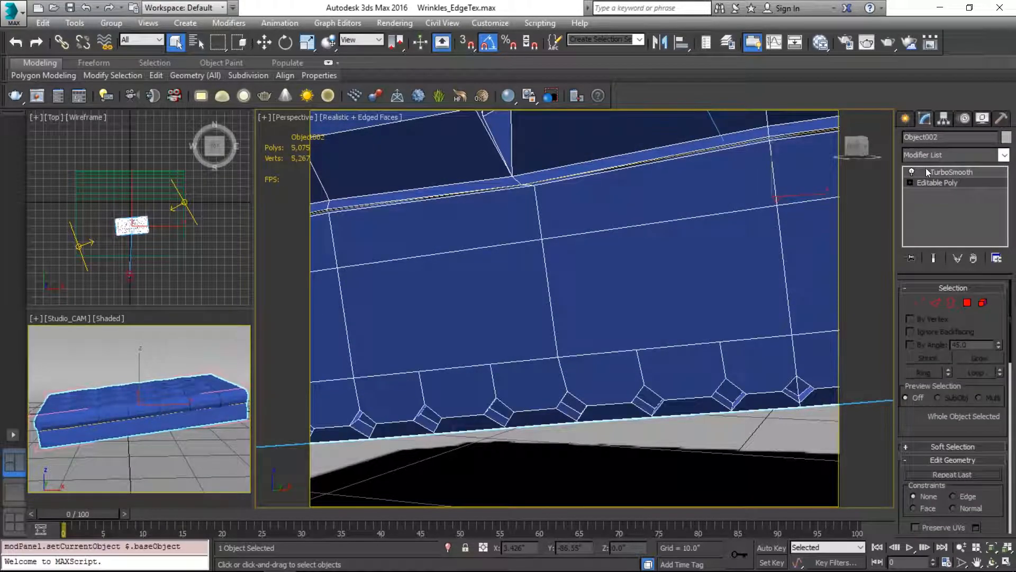
{"action": "key", "text": "2"}
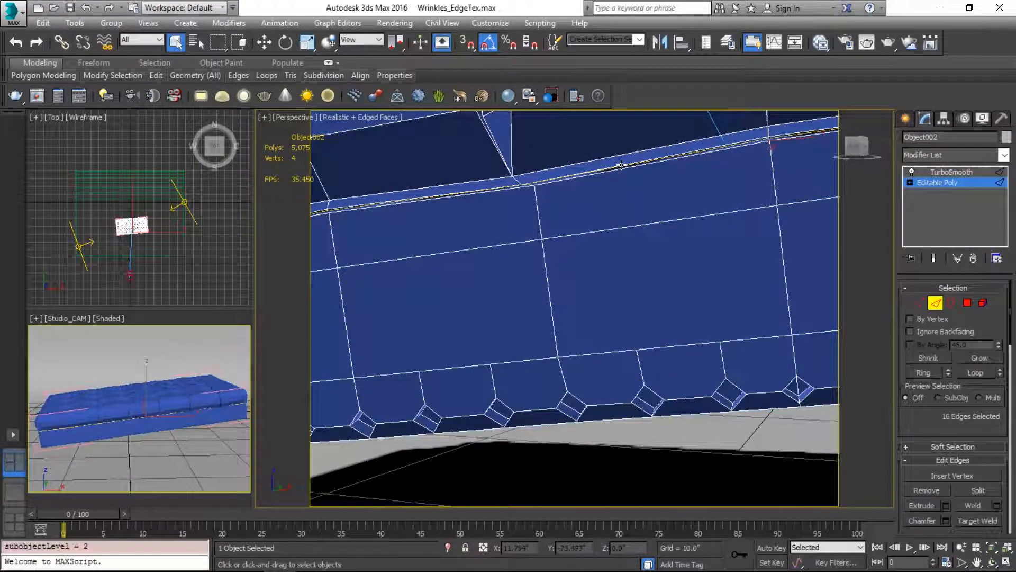
{"action": "double_click", "coordinate": [622, 165]}
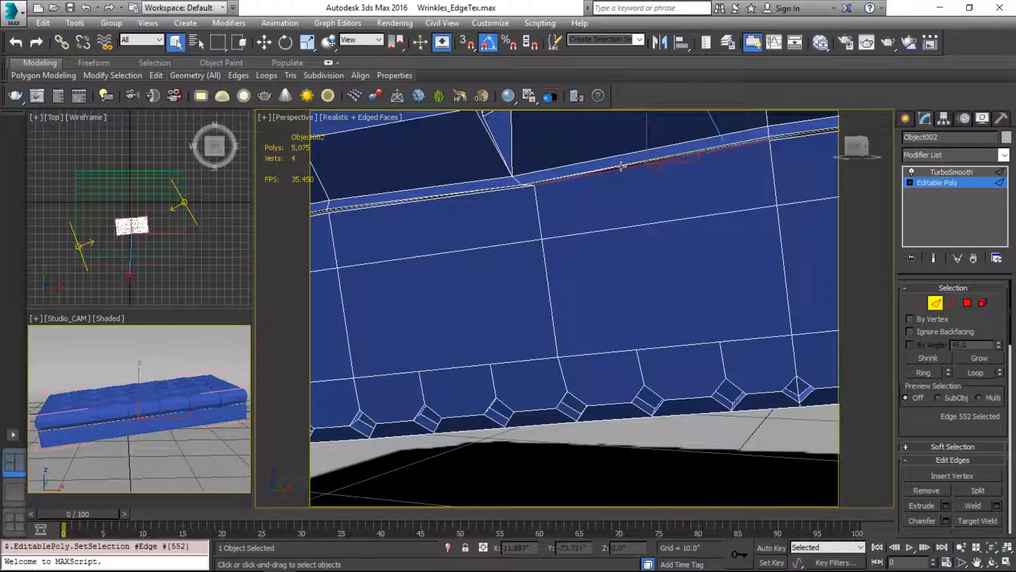
{"action": "key", "text": "["}
{"action": "middle_click_drag", "start_coordinate": [622, 162], "coordinate": [692, 275], "text": "alt"}
{"action": "key", "text": "2"}
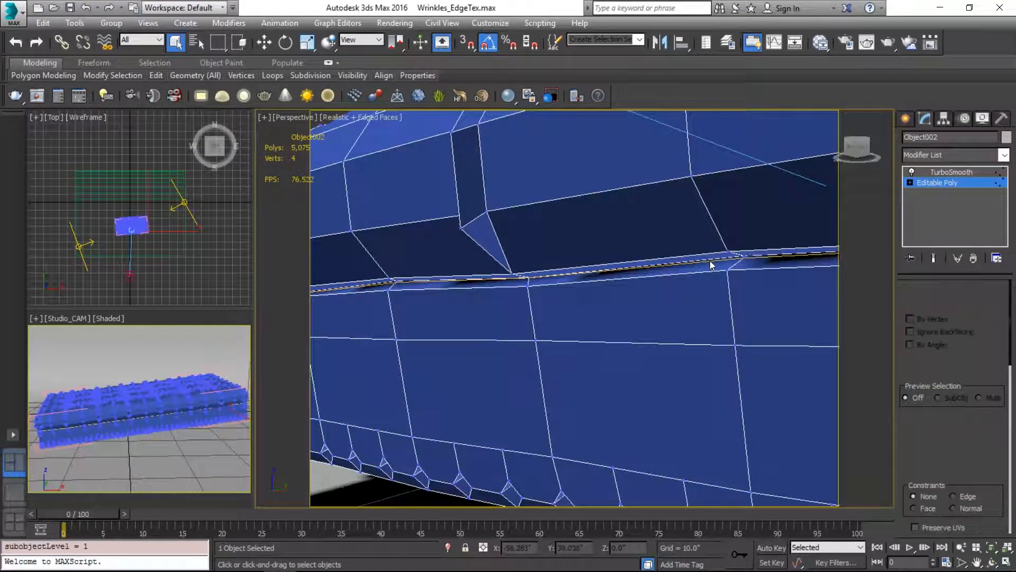
Step: Isolate the existing Wrinkle spline along the seam to inspect it, and bring the full scene back
{"action": "left_click", "coordinate": [710, 260]}
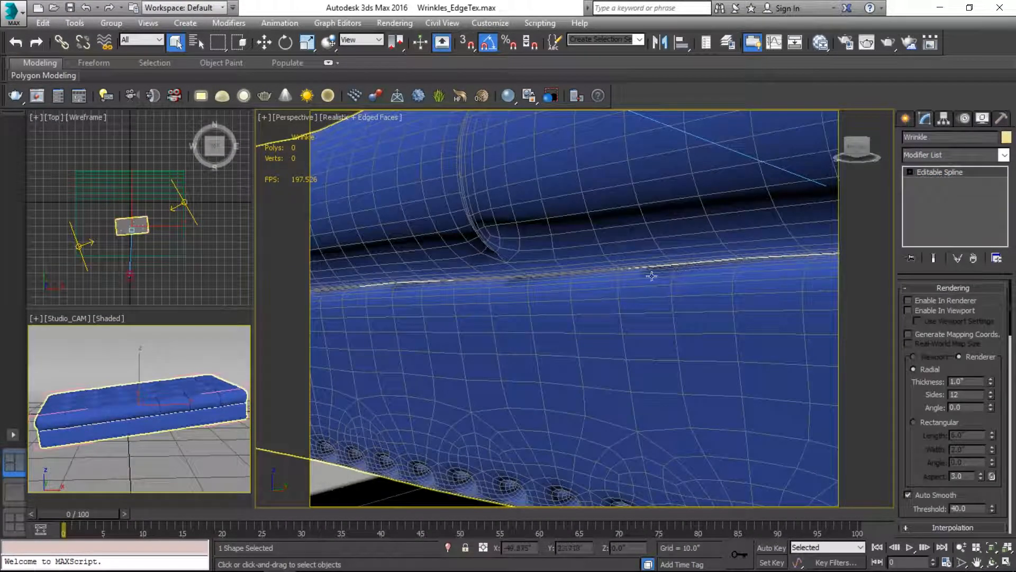
{"action": "key", "text": "alt+q"}
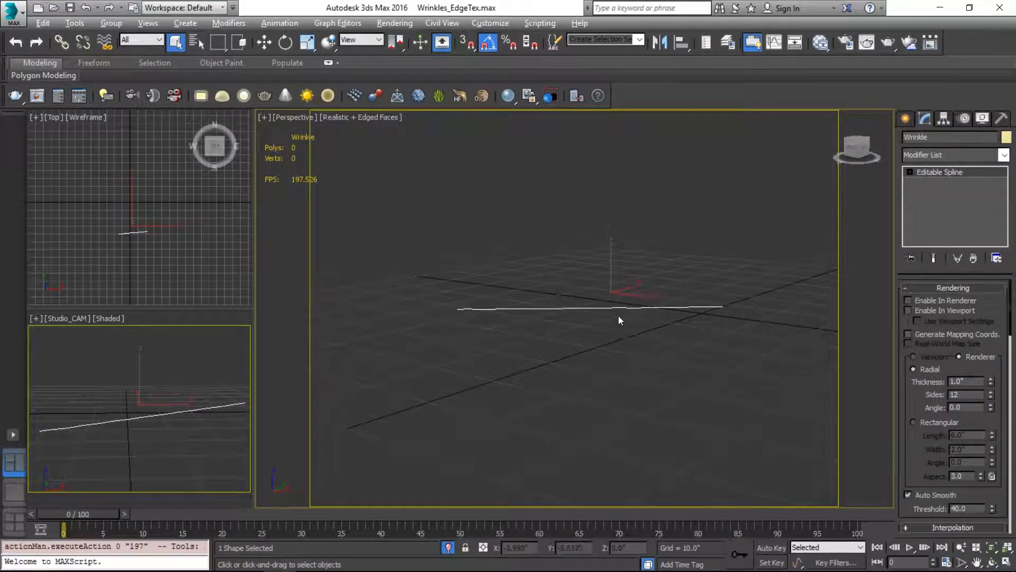
{"action": "mouse_move", "coordinate": [620, 320]}
{"action": "middle_mouse_down", "text": "alt"}
{"action": "mouse_move", "coordinate": [586, 356]}
{"action": "mouse_move", "coordinate": [533, 320]}
{"action": "mouse_move", "coordinate": [737, 320]}
{"action": "mouse_move", "coordinate": [613, 320]}
{"action": "middle_mouse_up", "text": "alt"}
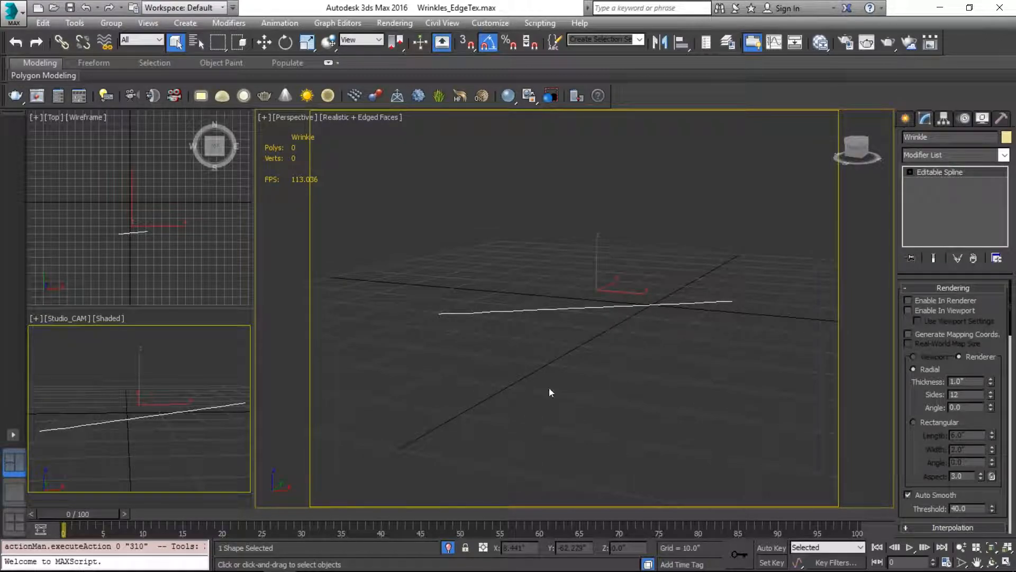
{"action": "scroll", "coordinate": [590, 321], "scroll_direction": "down", "scroll_amount": 1}
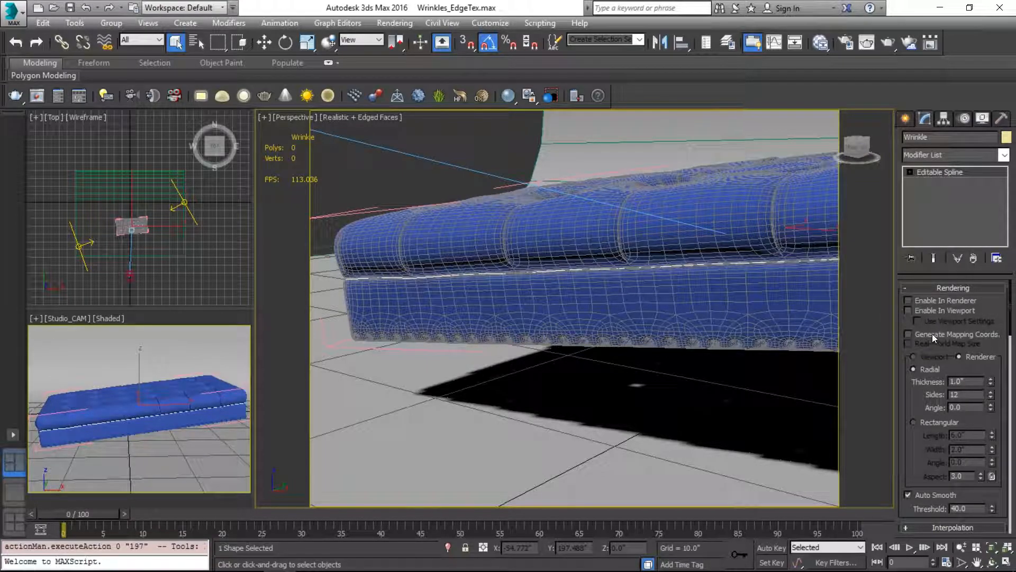
Step: Create a smooth shape from the edge loop along the seam between the ottoman's cushion and base
{"action": "left_click", "coordinate": [776, 259]}
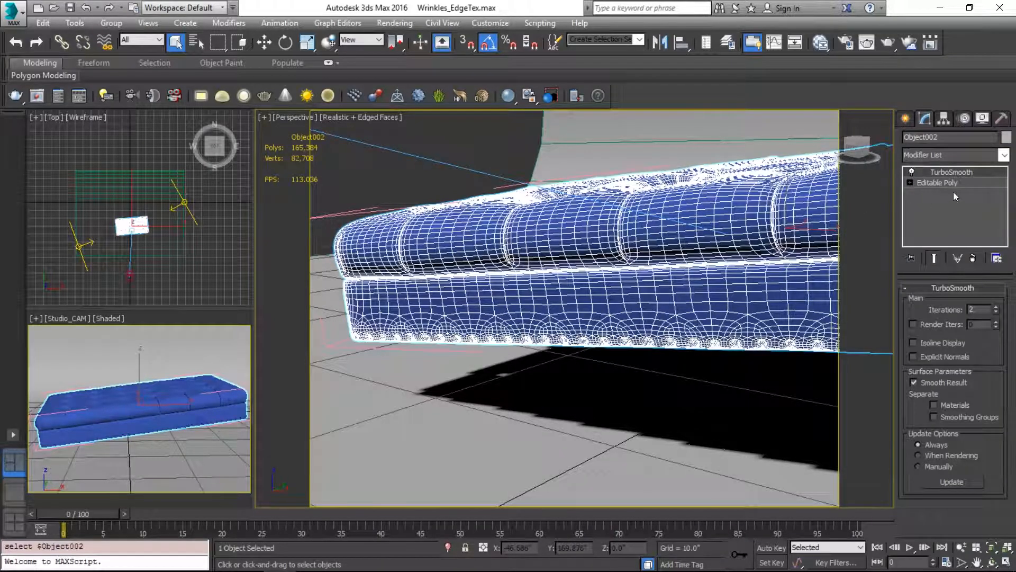
{"action": "key", "text": "2"}
{"action": "double_click", "coordinate": [690, 265]}
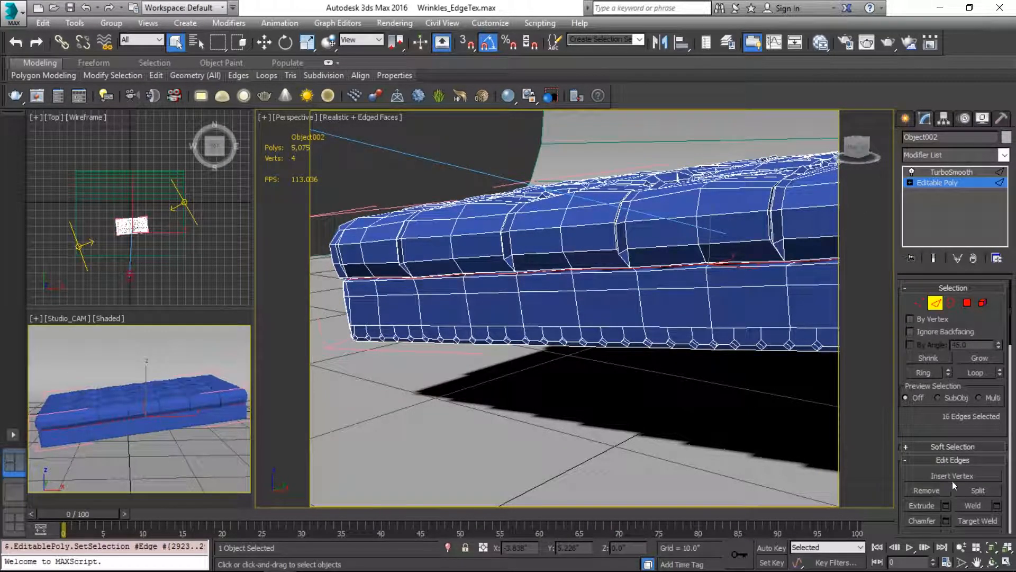
{"action": "left_click_drag", "start_coordinate": [949, 419], "coordinate": [948, 304]}
{"action": "left_click", "coordinate": [955, 426]}
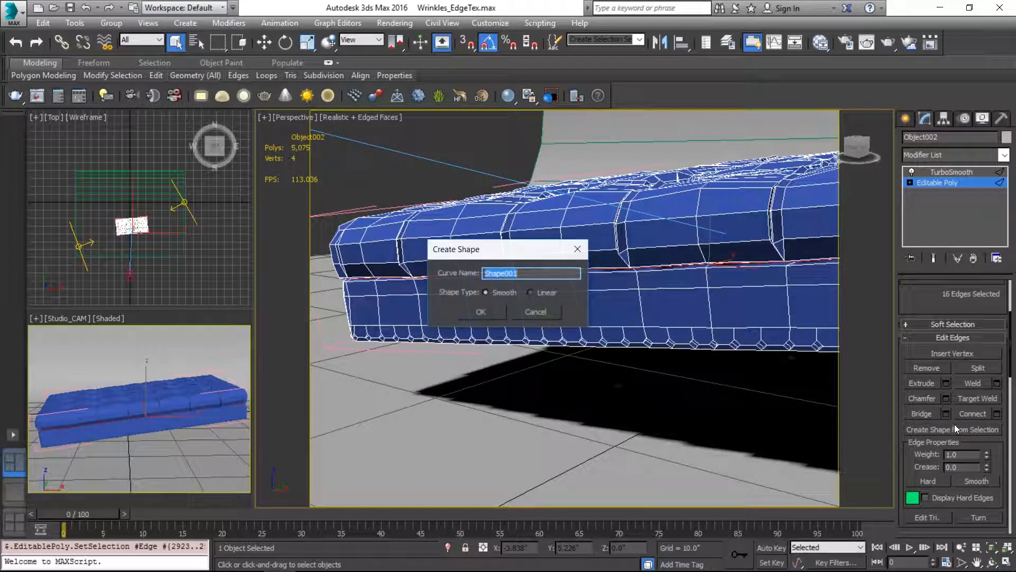
{"action": "left_click", "coordinate": [493, 312]}
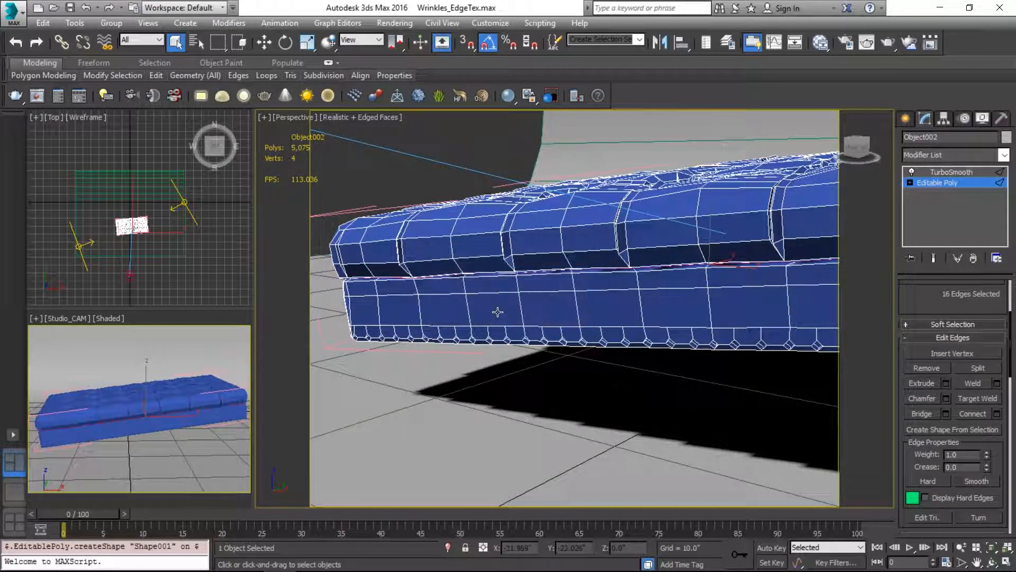
Step: Return the ottoman to its TurboSmooth level and display the perspective view shaded without edged faces, close to the seam
{"action": "left_click", "coordinate": [940, 171]}
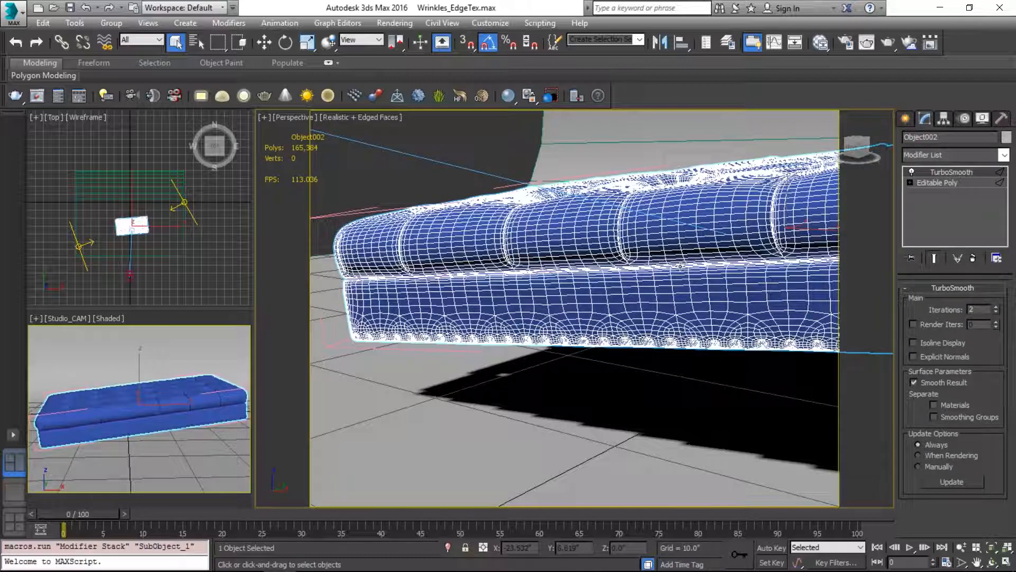
{"action": "left_click", "coordinate": [957, 170]}
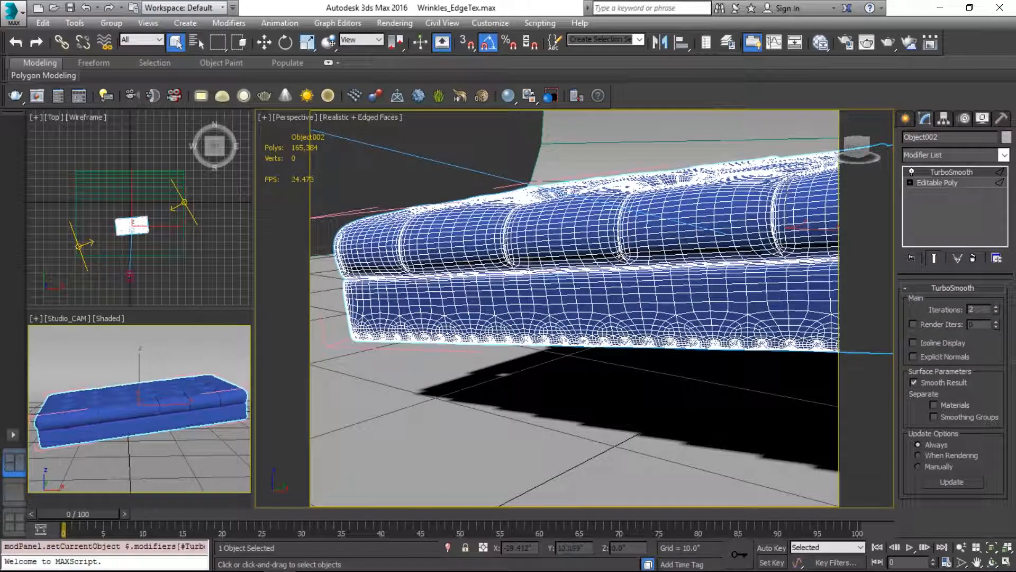
{"action": "key", "text": "bracketleft"}
{"action": "key", "text": "c"}
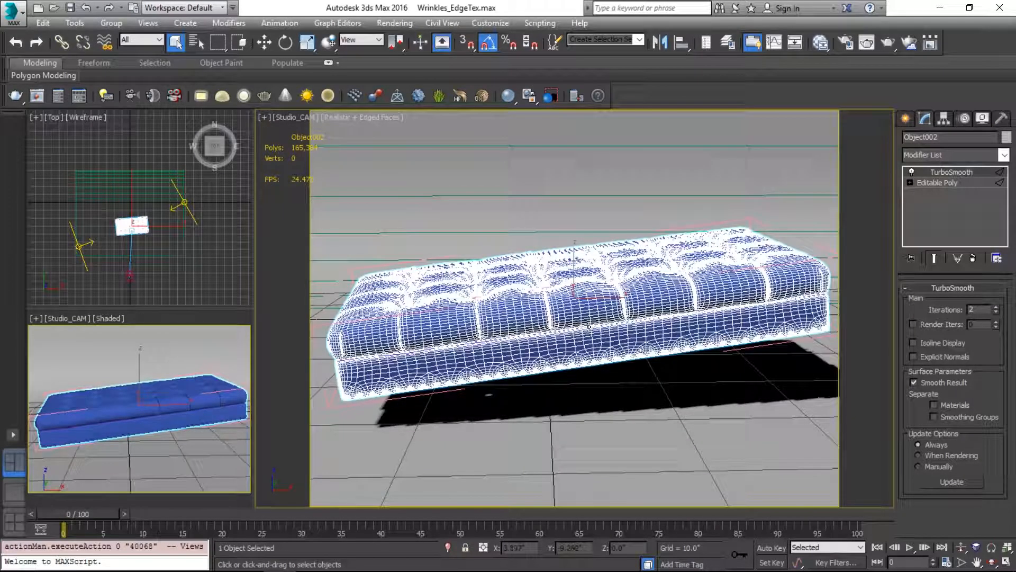
{"action": "left_click", "coordinate": [590, 323]}
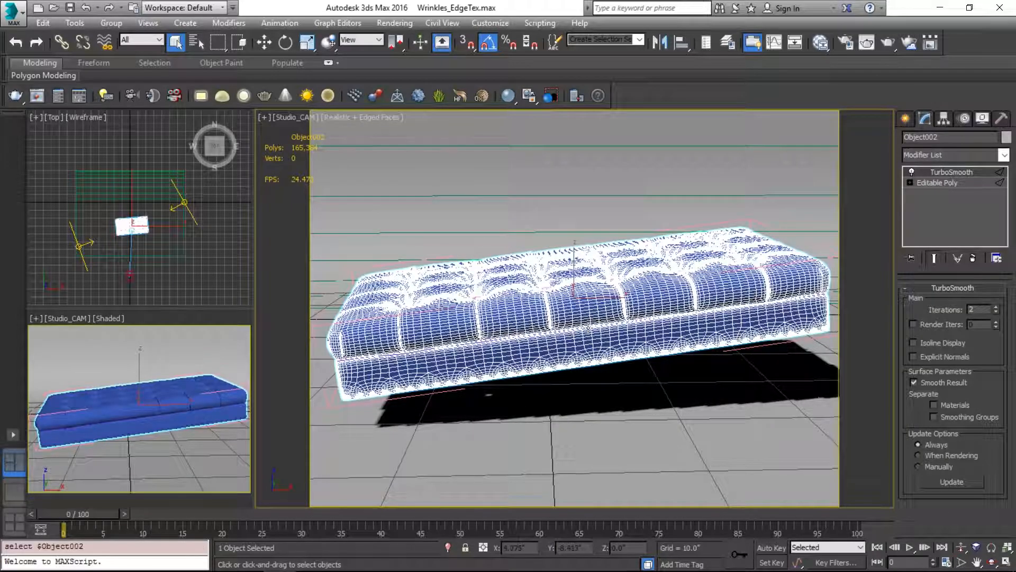
{"action": "key", "text": "p"}
{"action": "scroll", "coordinate": [596, 334], "scroll_direction": "up", "scroll_amount": 8}
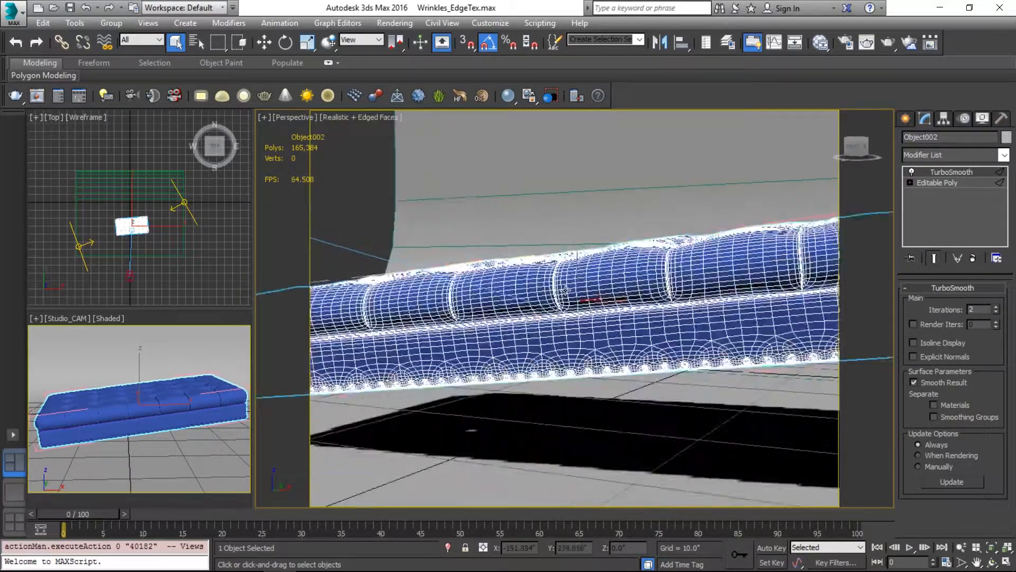
{"action": "key", "text": "F4"}
{"action": "key", "text": "w"}
{"action": "key", "text": "F3"}
{"action": "key", "text": "F3"}
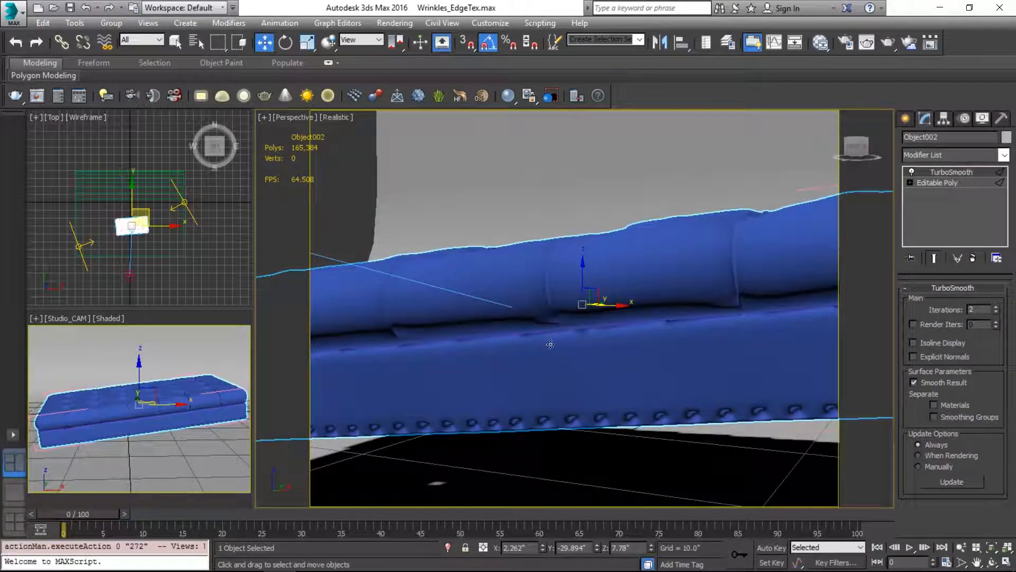
Step: Restrict selection to shapes, select the new seam spline and rename it WrinkleControl
{"action": "left_click", "coordinate": [140, 41]}
{"action": "left_click", "coordinate": [138, 72]}
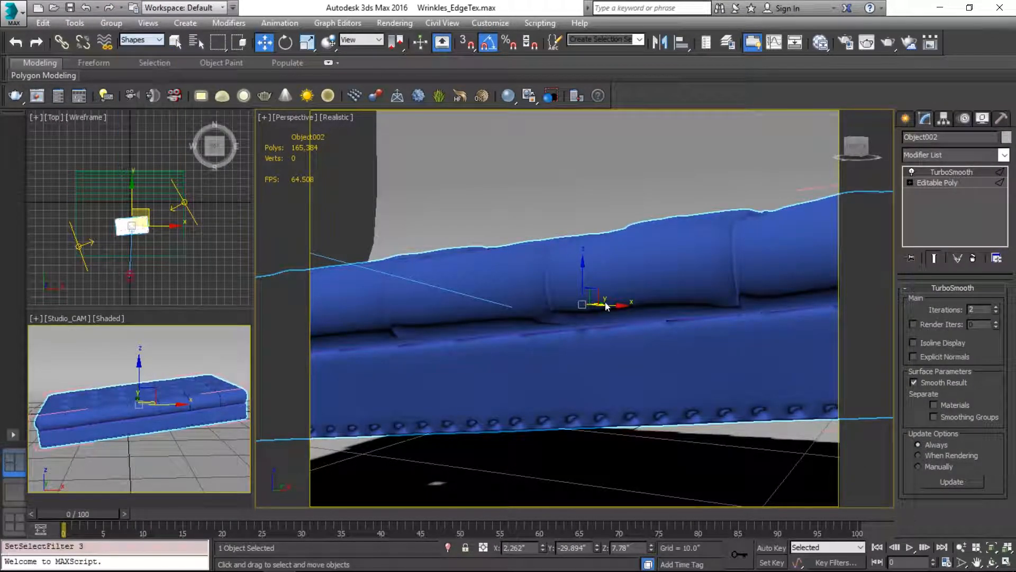
{"action": "left_click", "coordinate": [587, 339]}
{"action": "left_click", "coordinate": [946, 154]}
{"action": "left_click", "coordinate": [946, 155]}
{"action": "type", "text": "Wr"}
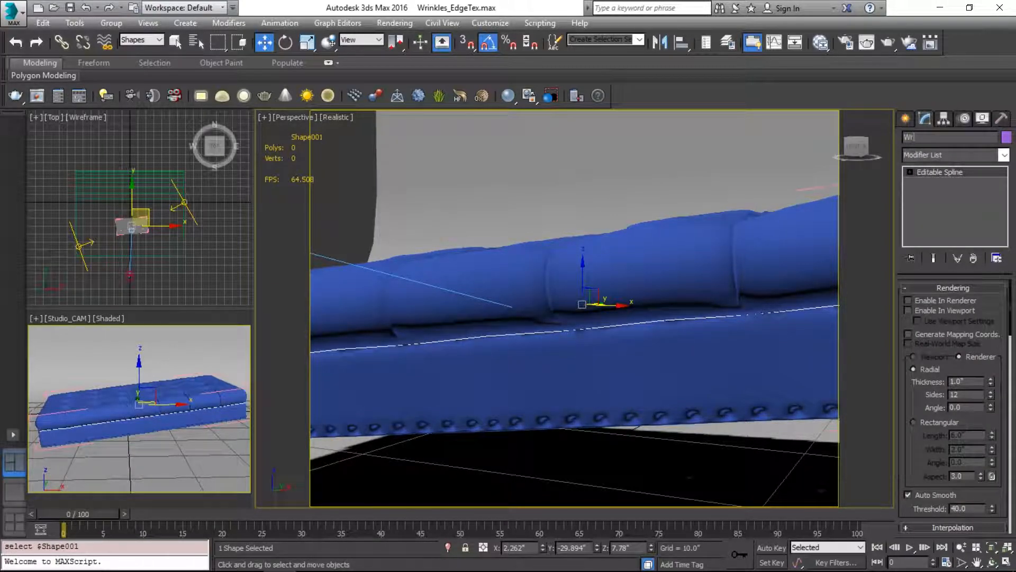
{"action": "type", "text": "inkleContro"}
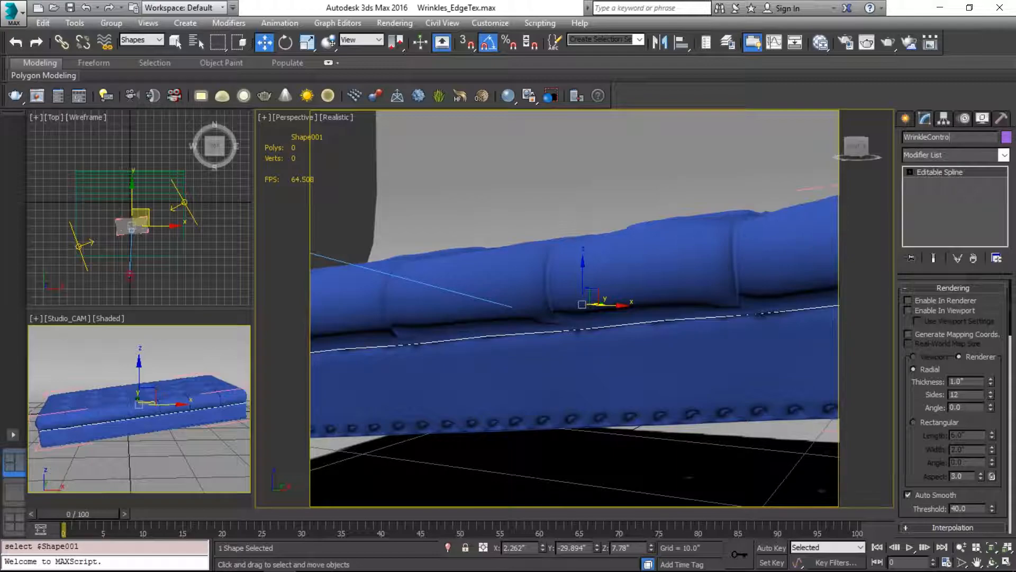
{"action": "key", "text": "Return"}
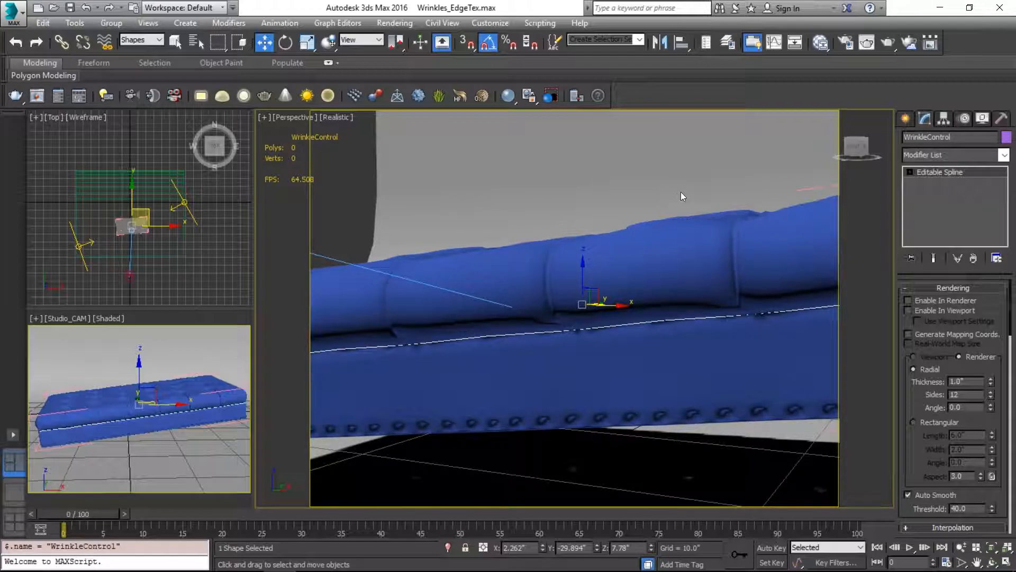
Step: Deselect the spline and set the selection filter back to All
{"action": "left_click", "coordinate": [512, 378]}
{"action": "key", "text": "1"}
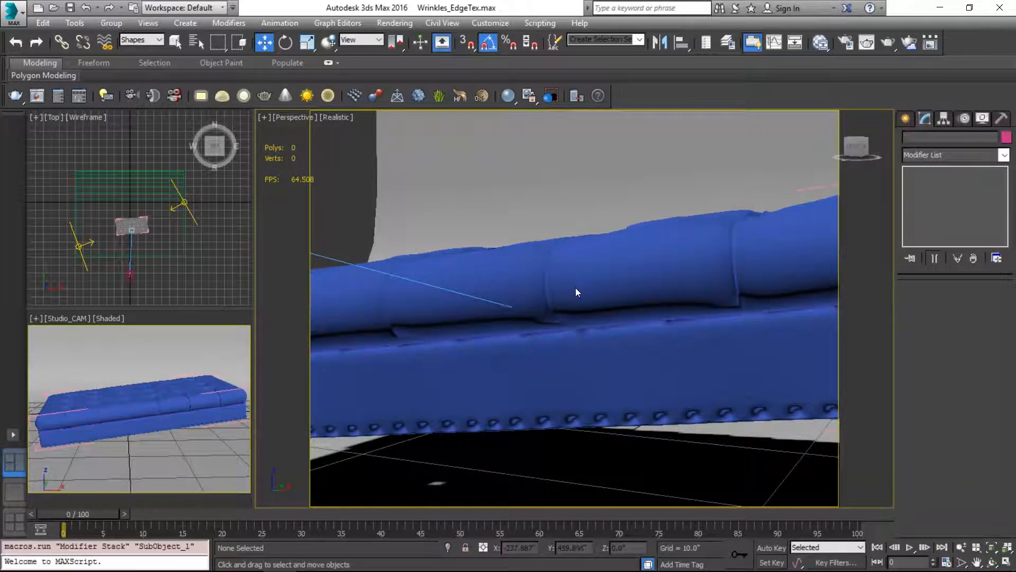
{"action": "left_click", "coordinate": [153, 40]}
{"action": "left_click", "coordinate": [148, 51]}
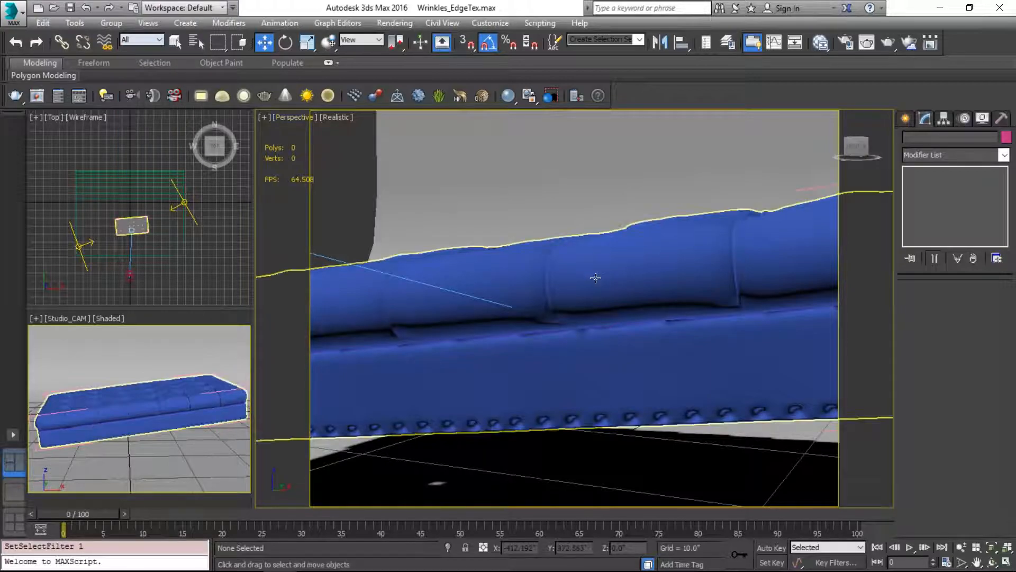
Step: Add a VRayDisplacementMod modifier above TurboSmooth on the ottoman and open the Slate Material Editor
{"action": "left_click", "coordinate": [596, 278]}
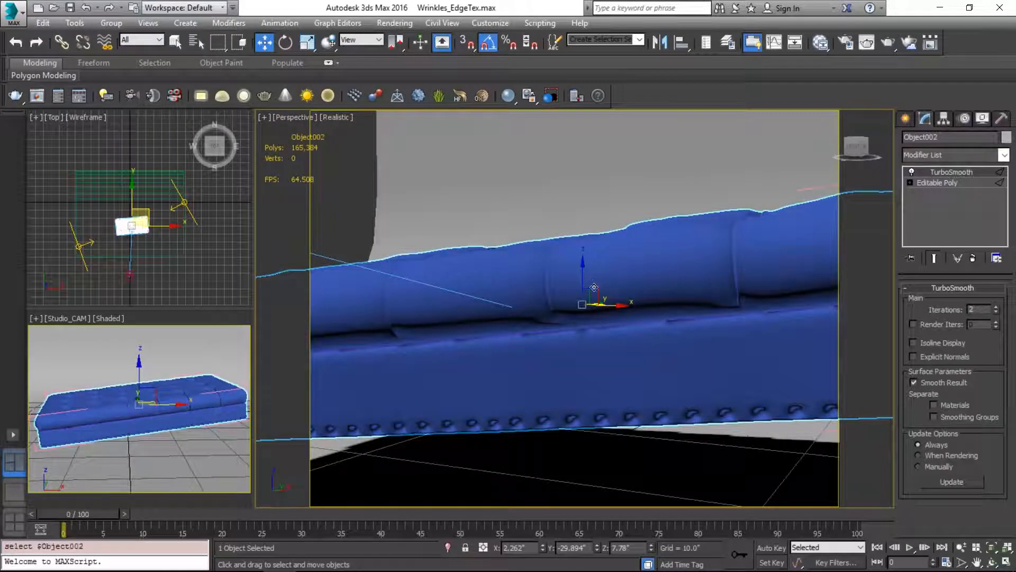
{"action": "left_click", "coordinate": [954, 154]}
{"action": "type", "text": "vr"}
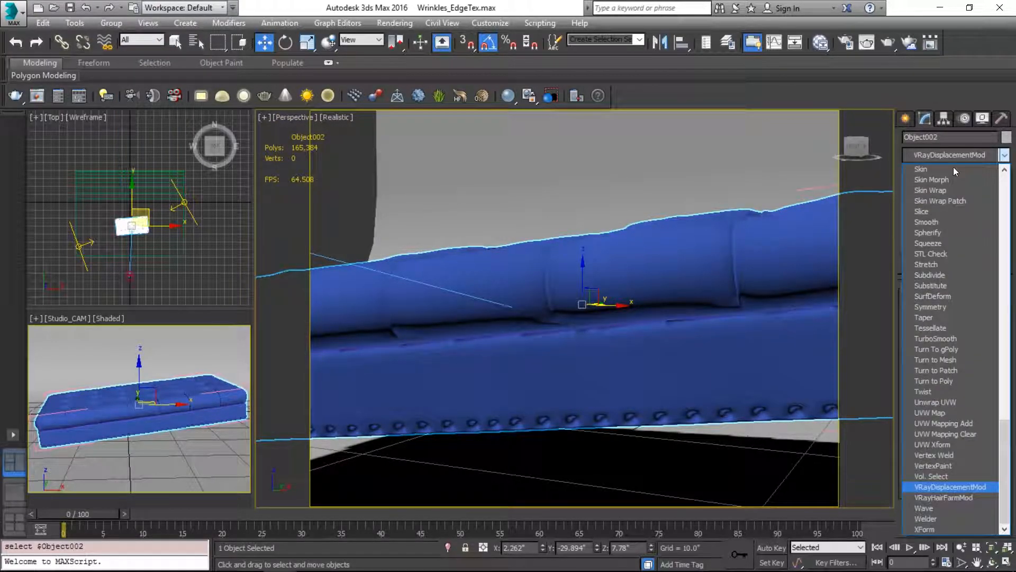
{"action": "key", "text": "Return"}
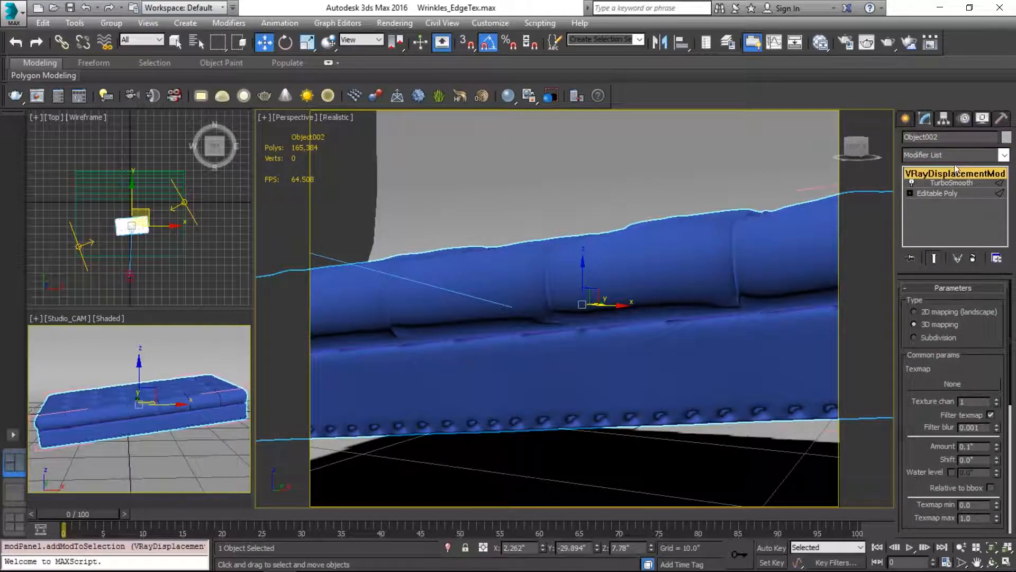
{"action": "key", "text": "m"}
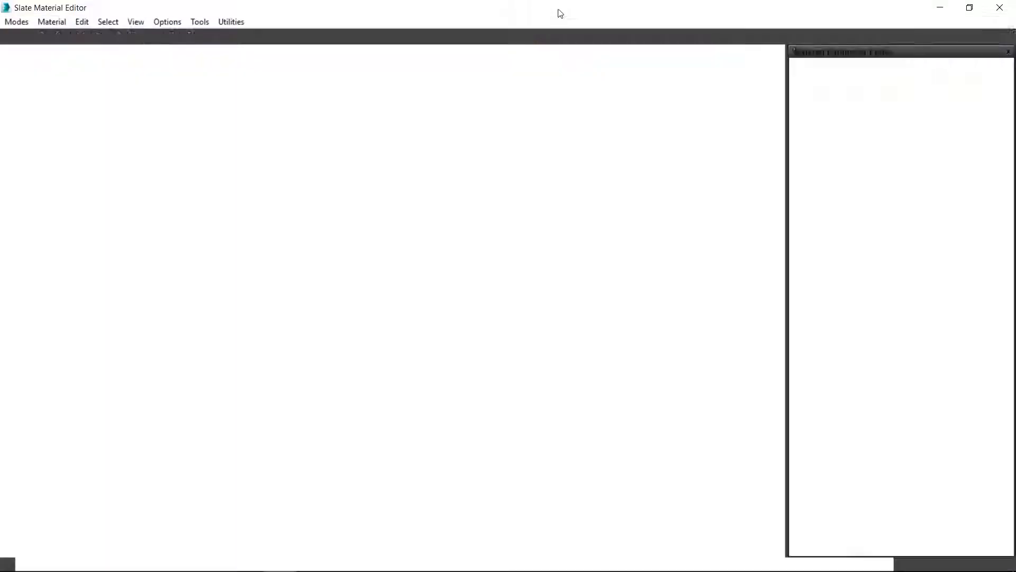
Step: Fit the Slate Material Editor beside the viewports and modifier settings, and open the VRayMtl material's parameters
{"action": "left_click_drag", "start_coordinate": [527, 13], "coordinate": [454, 110]}
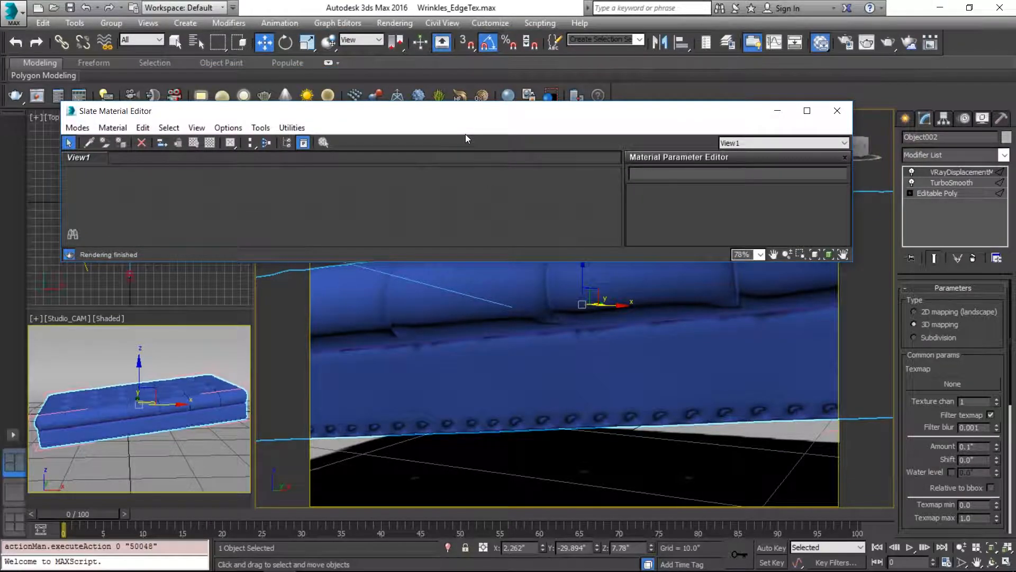
{"action": "key", "text": "super+Right"}
{"action": "left_click", "coordinate": [811, 15]}
{"action": "left_click_drag", "start_coordinate": [823, 9], "coordinate": [544, 10]}
{"action": "scroll", "coordinate": [443, 306], "scroll_direction": "down", "scroll_amount": 3}
{"action": "middle_click_drag", "start_coordinate": [466, 320], "coordinate": [373, 273]}
{"action": "scroll", "coordinate": [299, 306], "scroll_direction": "up", "scroll_amount": 2}
{"action": "double_click", "coordinate": [379, 244]}
{"action": "right_click", "coordinate": [363, 247]}
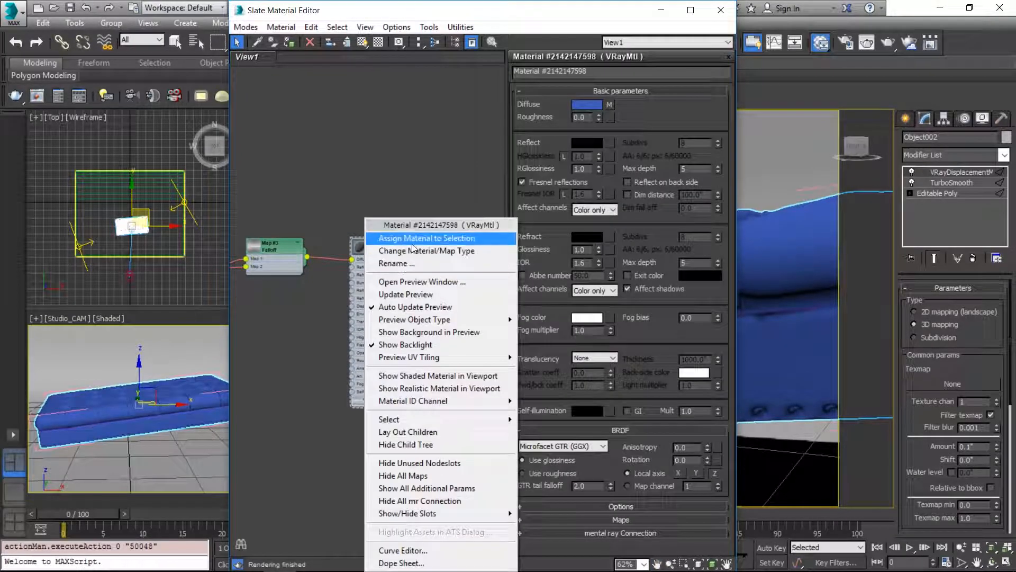
{"action": "left_click", "coordinate": [418, 282]}
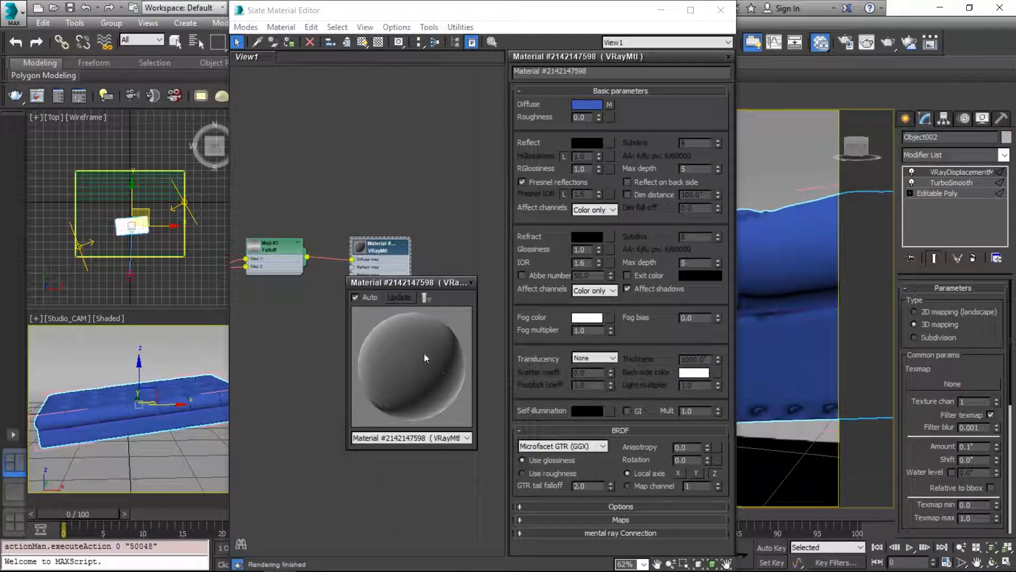
{"action": "left_click", "coordinate": [471, 283]}
Step: Add a VRayDistanceTex map below the existing material nodes and open its parameters
{"action": "middle_click_drag", "start_coordinate": [304, 317], "coordinate": [385, 281]}
{"action": "right_click", "coordinate": [340, 348]}
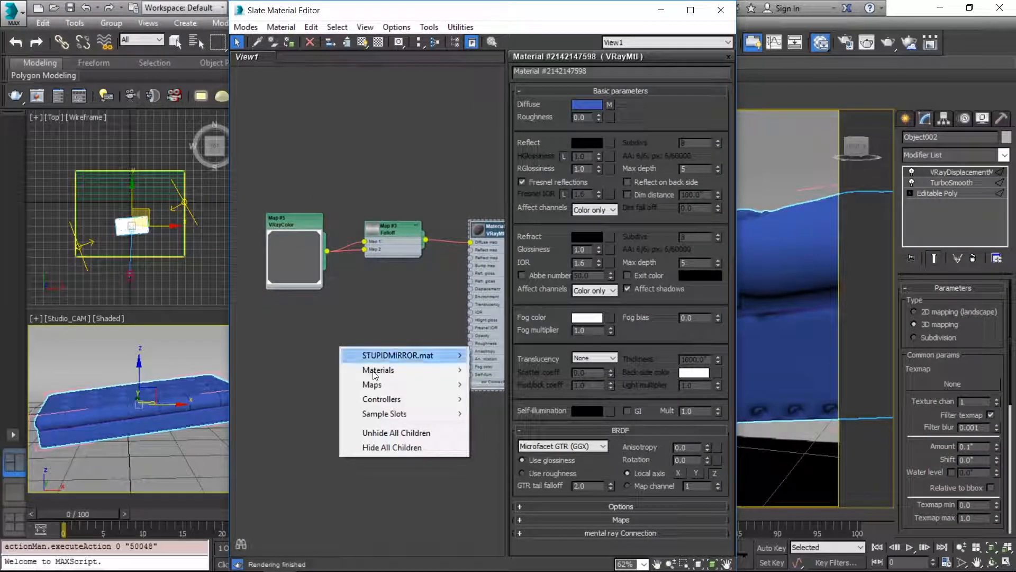
{"action": "mouse_move", "coordinate": [395, 377]}
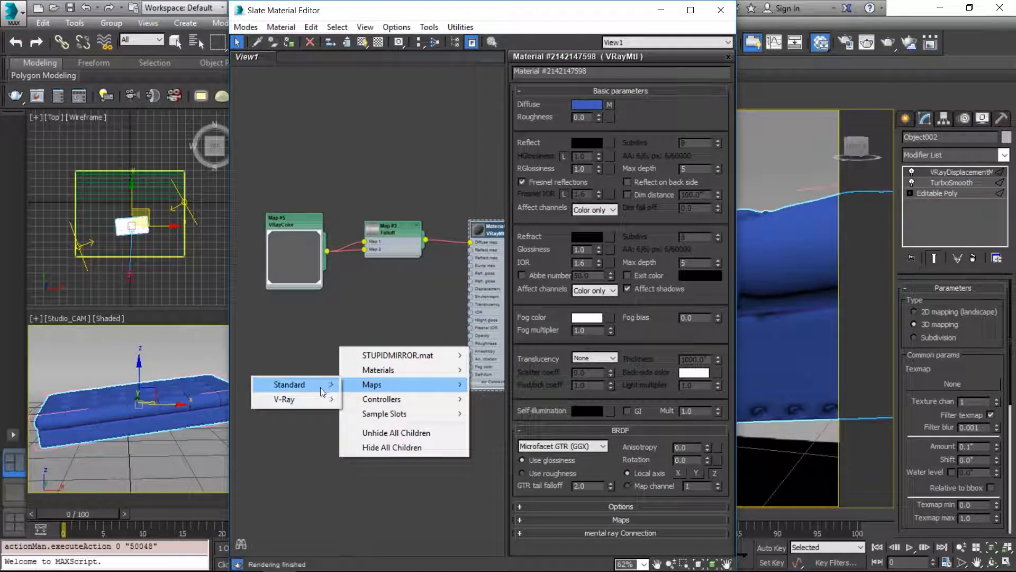
{"action": "mouse_move", "coordinate": [302, 400]}
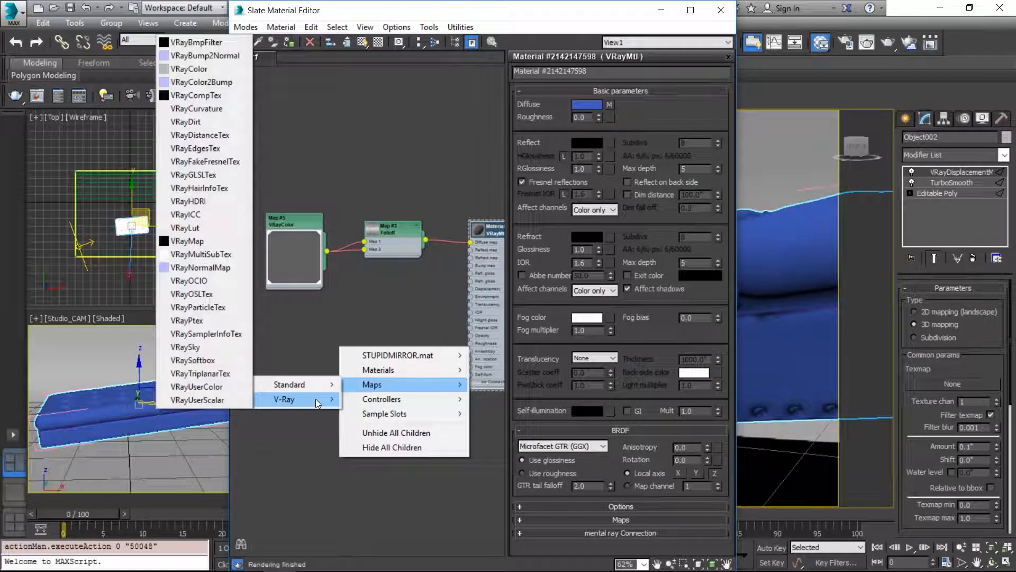
{"action": "left_click", "coordinate": [231, 134]}
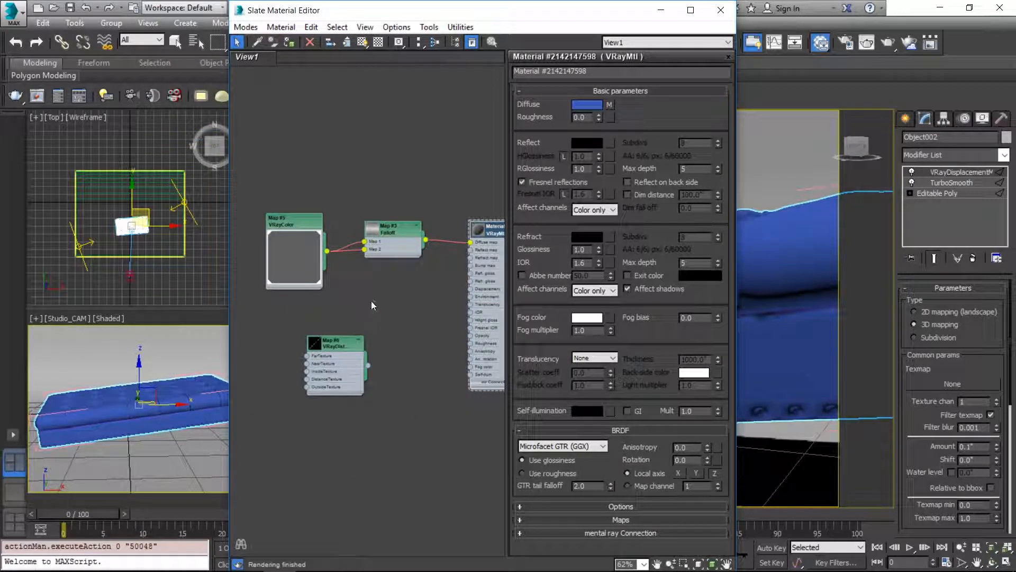
{"action": "double_click", "coordinate": [337, 341]}
{"action": "scroll", "coordinate": [296, 407], "scroll_direction": "up", "scroll_amount": 5}
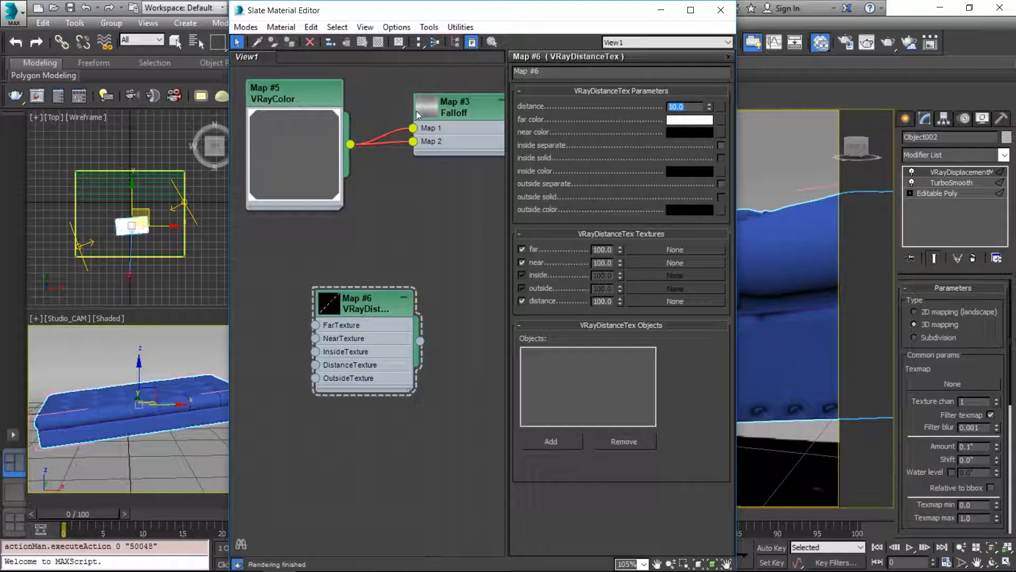
Step: Try adding the ottoman to the VRayDistanceTex objects list, and remove it again
{"action": "left_click", "coordinate": [362, 305]}
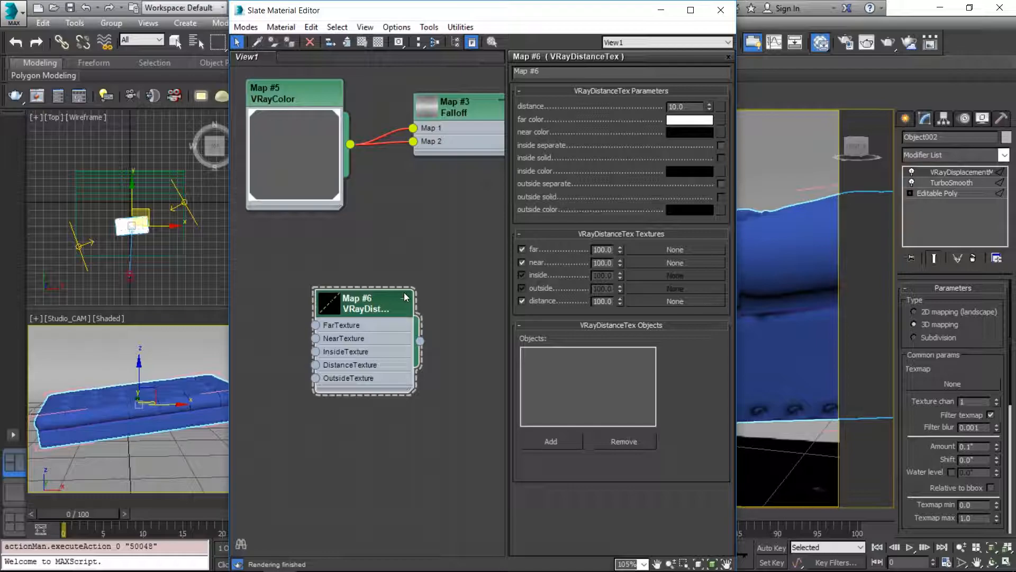
{"action": "left_click", "coordinate": [555, 440]}
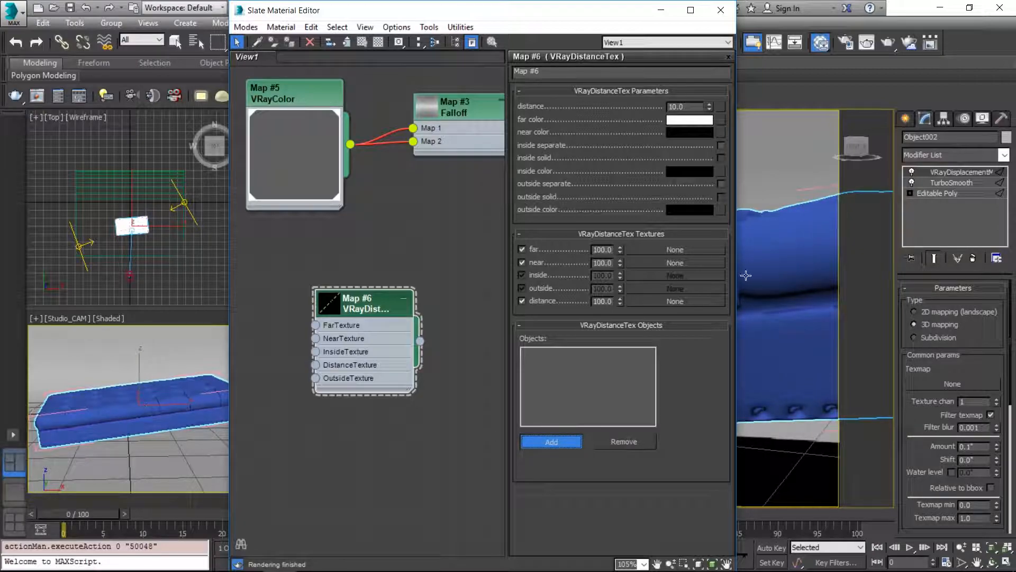
{"action": "left_click", "coordinate": [751, 310]}
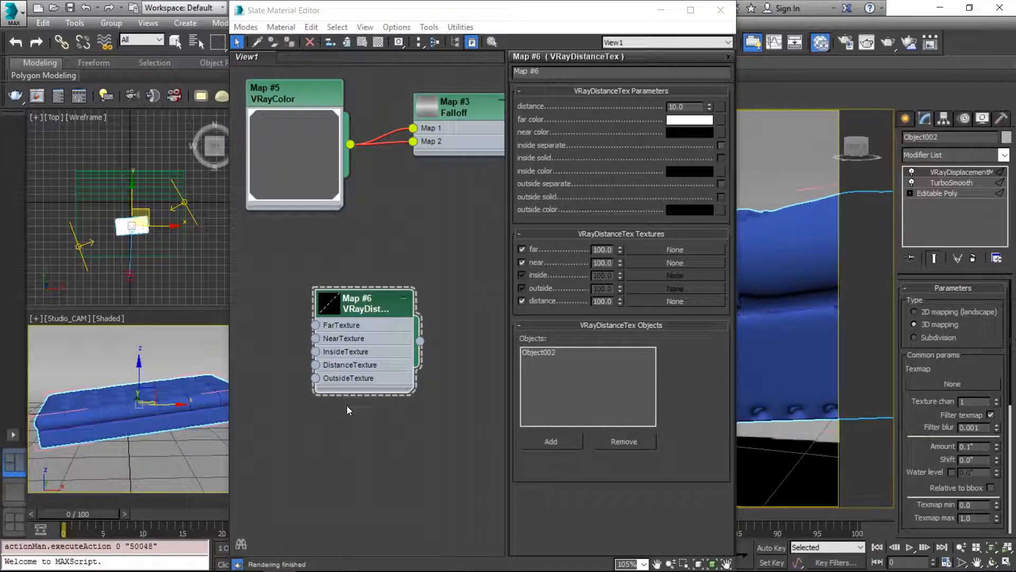
{"action": "left_click", "coordinate": [548, 351]}
{"action": "left_click", "coordinate": [628, 443]}
Step: Connect the VRayDistanceTex map as an instance to the texmap of the ottoman's VRayDisplacementMod modifier
{"action": "key", "text": "p"}
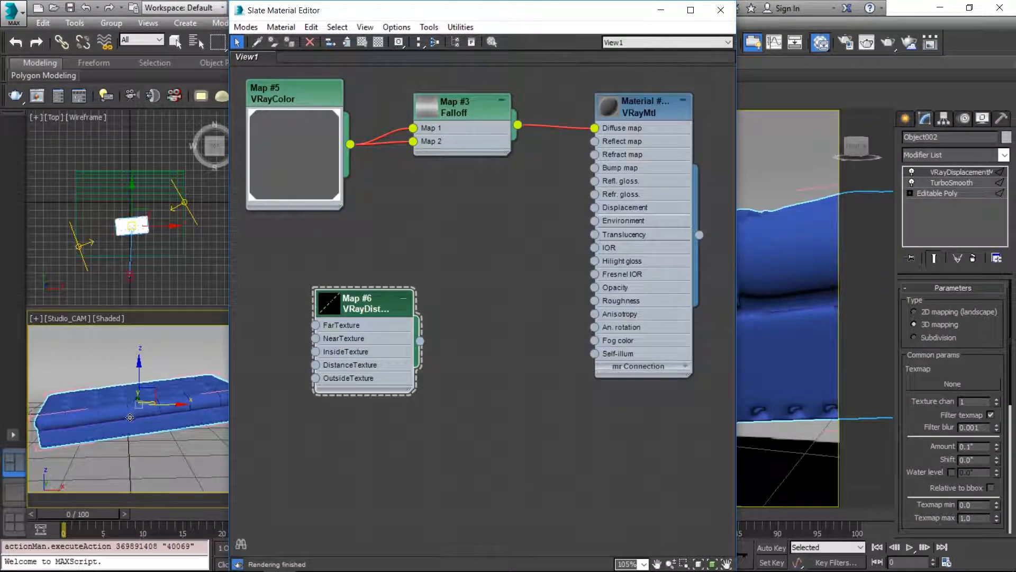
{"action": "left_click_drag", "start_coordinate": [419, 340], "coordinate": [956, 383]}
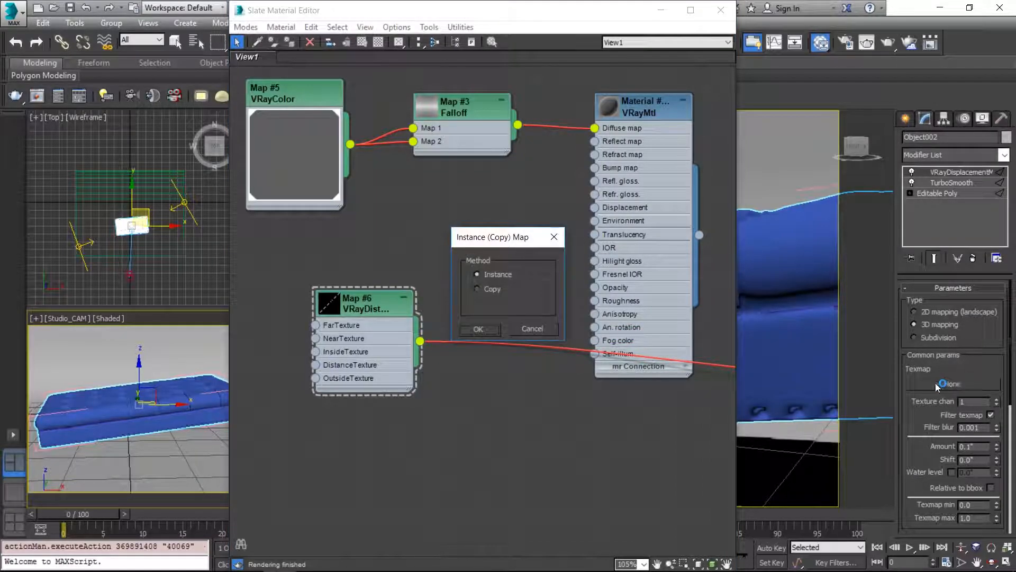
{"action": "left_click", "coordinate": [478, 325]}
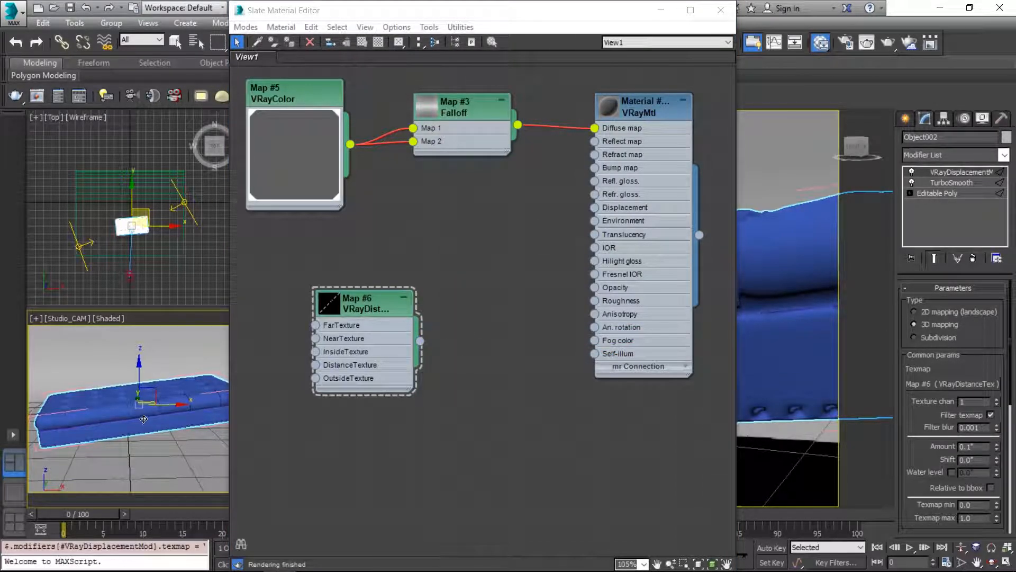
Step: Restrict selection to shapes, select the WrinkleControl spline and isolate it in the viewports
{"action": "key", "text": "F3"}
{"action": "key", "text": "F3"}
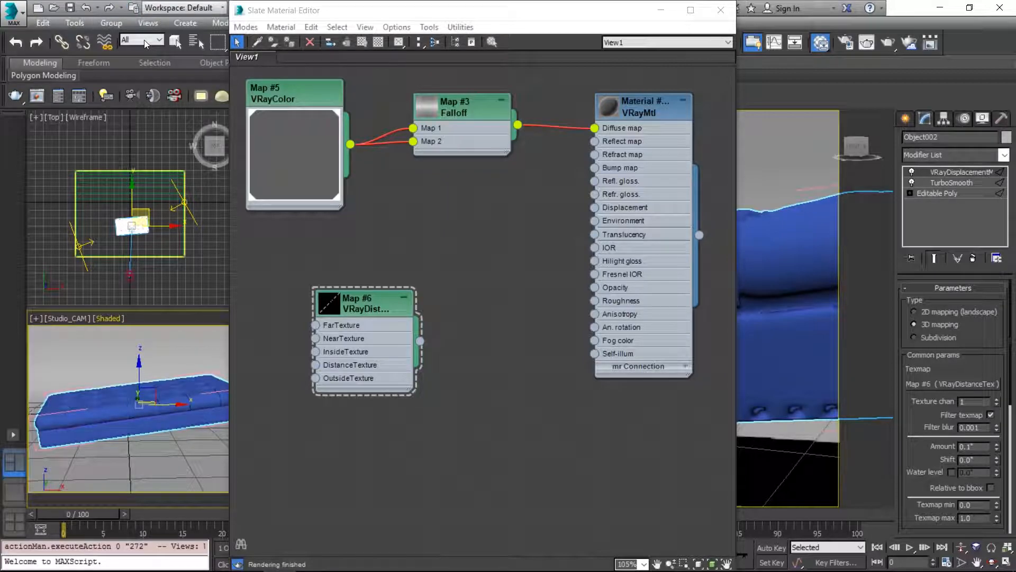
{"action": "left_click", "coordinate": [144, 40]}
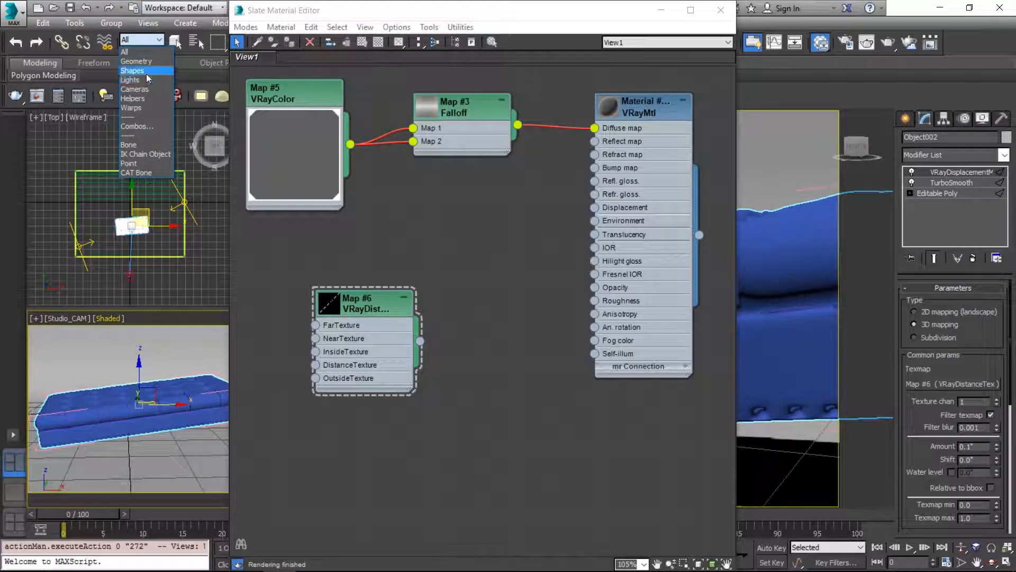
{"action": "left_click", "coordinate": [147, 74]}
{"action": "left_click", "coordinate": [126, 420]}
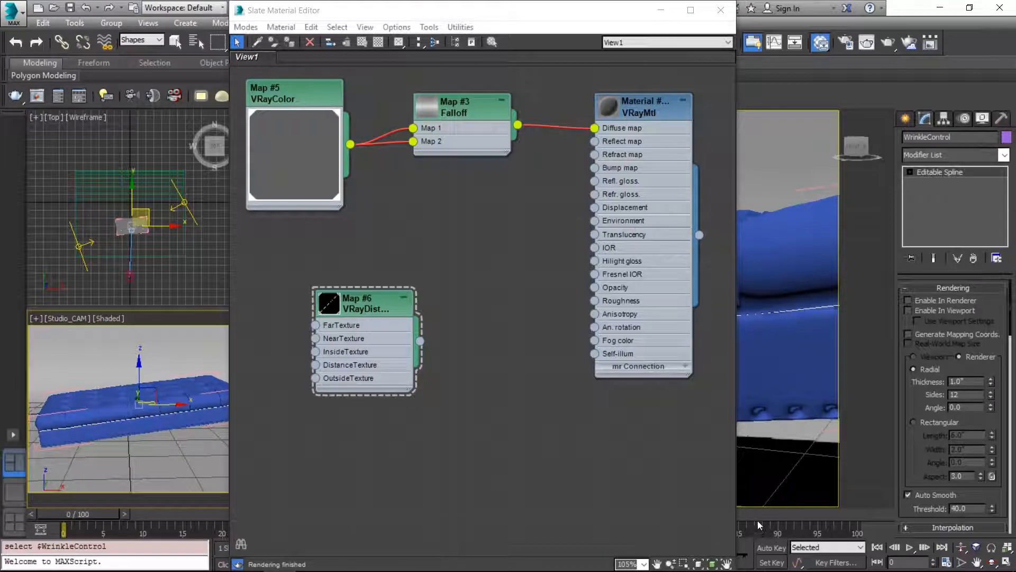
{"action": "key", "text": "alt+q"}
Step: Add the WrinkleControl spline to the VRayDistanceTex objects list and deselect it in the scene
{"action": "double_click", "coordinate": [376, 301]}
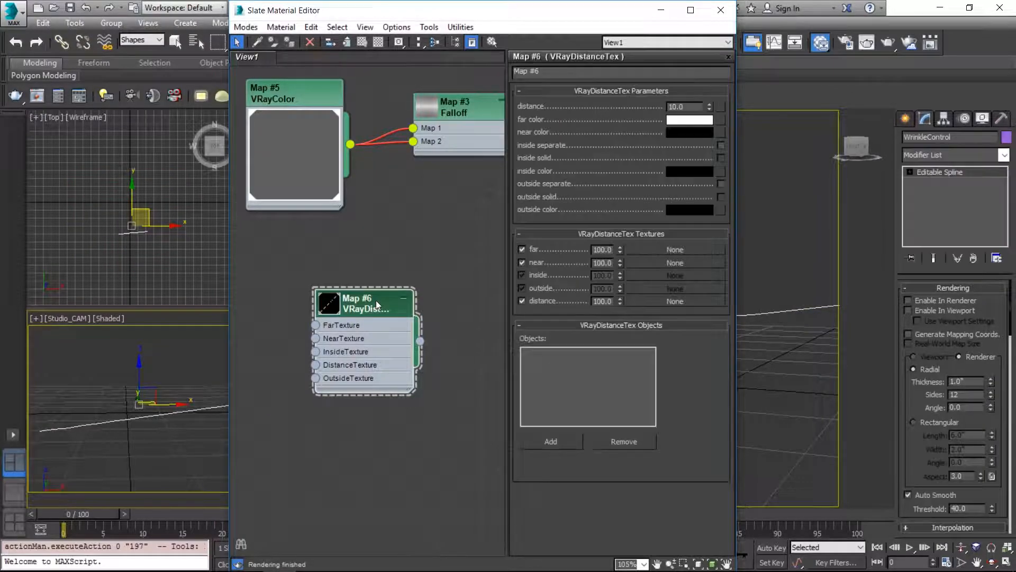
{"action": "left_click", "coordinate": [549, 441]}
{"action": "left_click", "coordinate": [139, 416]}
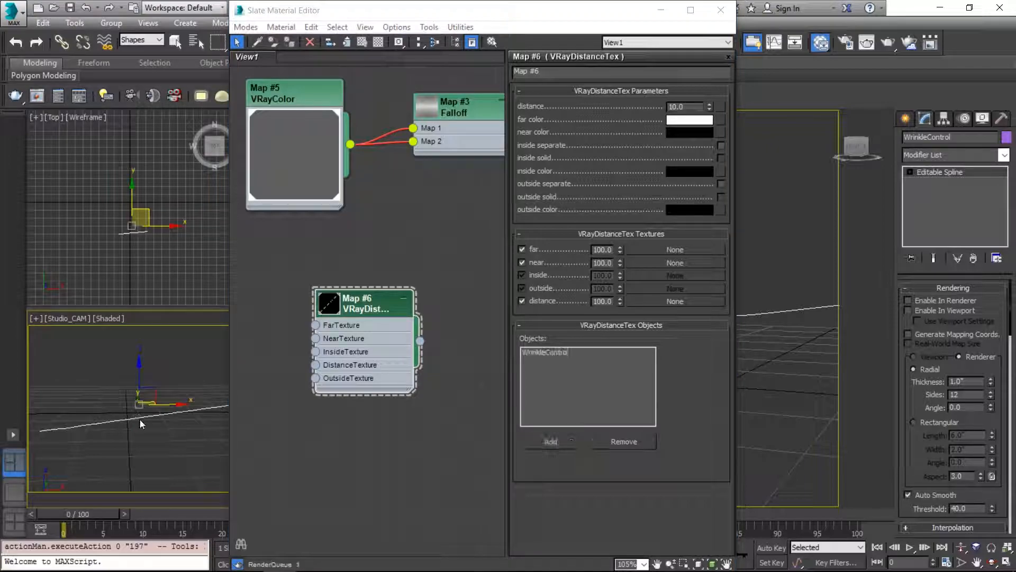
{"action": "left_click", "coordinate": [170, 348]}
{"action": "key", "text": "c"}
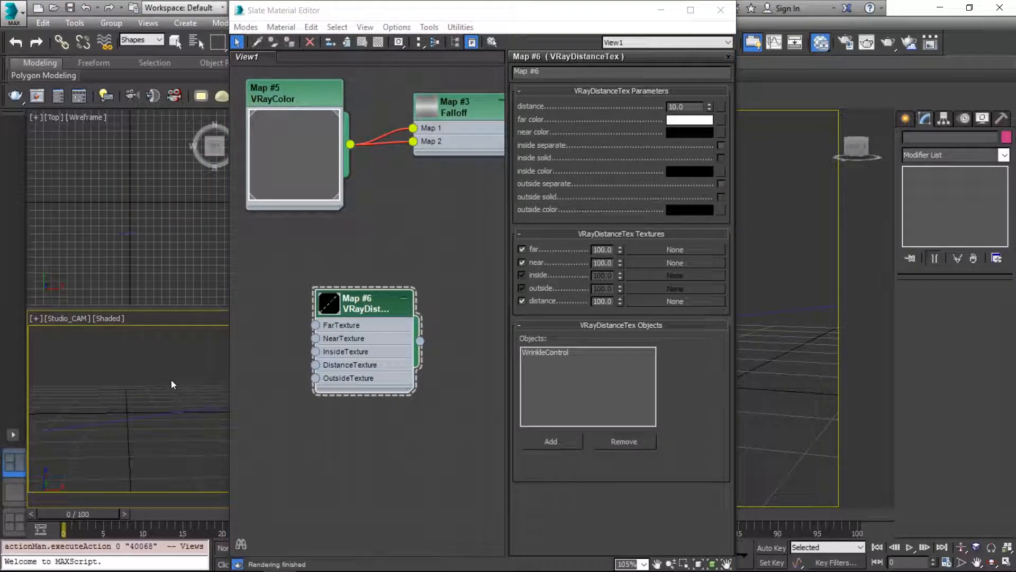
{"action": "left_click", "coordinate": [560, 353]}
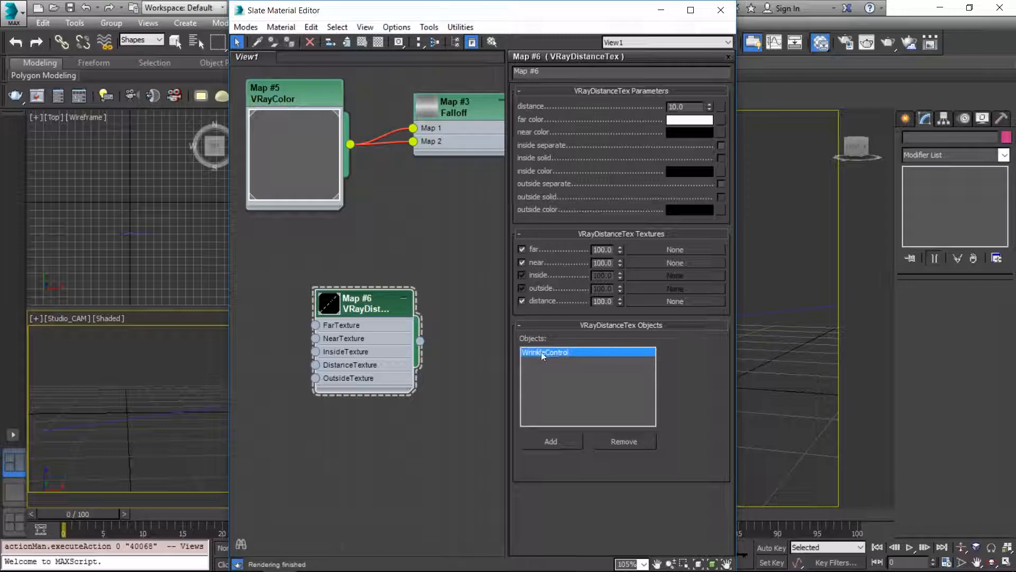
Step: End the isolation and reposition the Slate Material Editor so the camera view and modifier settings are both accessible
{"action": "left_click_drag", "start_coordinate": [520, 4], "coordinate": [690, 106]}
{"action": "key", "text": "super+Right"}
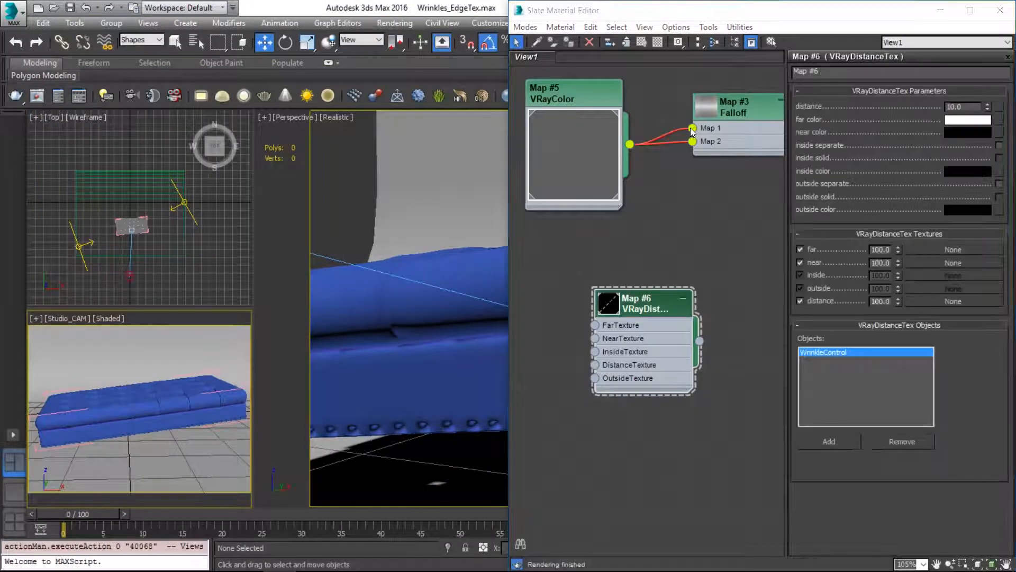
{"action": "left_click", "coordinate": [761, 13]}
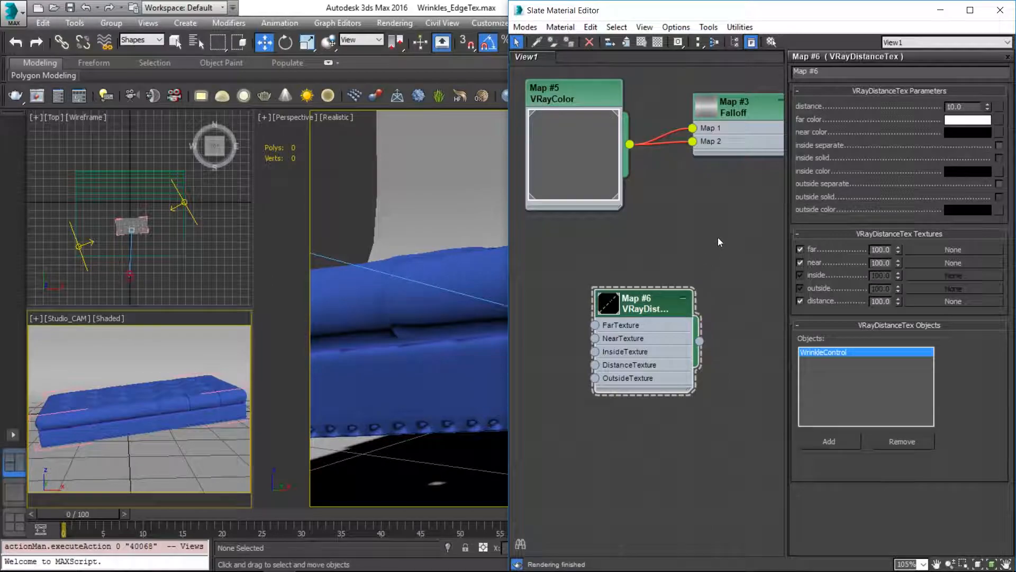
{"action": "middle_click_drag", "start_coordinate": [717, 243], "coordinate": [640, 233]}
{"action": "left_click_drag", "start_coordinate": [765, 19], "coordinate": [576, 19]}
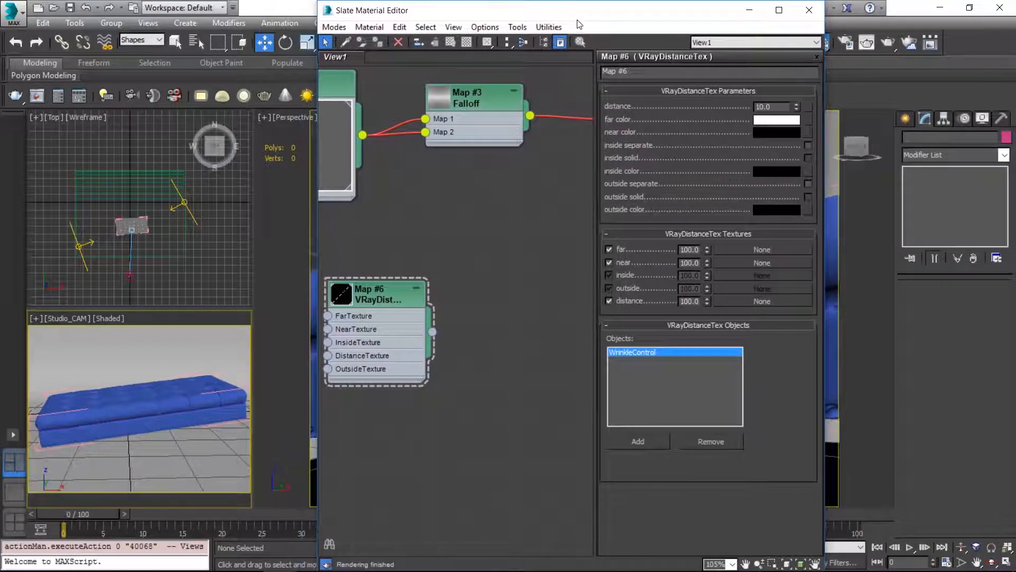
Step: Set the selection filter back to All and select the ottoman with its displacement modifier
{"action": "left_click", "coordinate": [129, 325]}
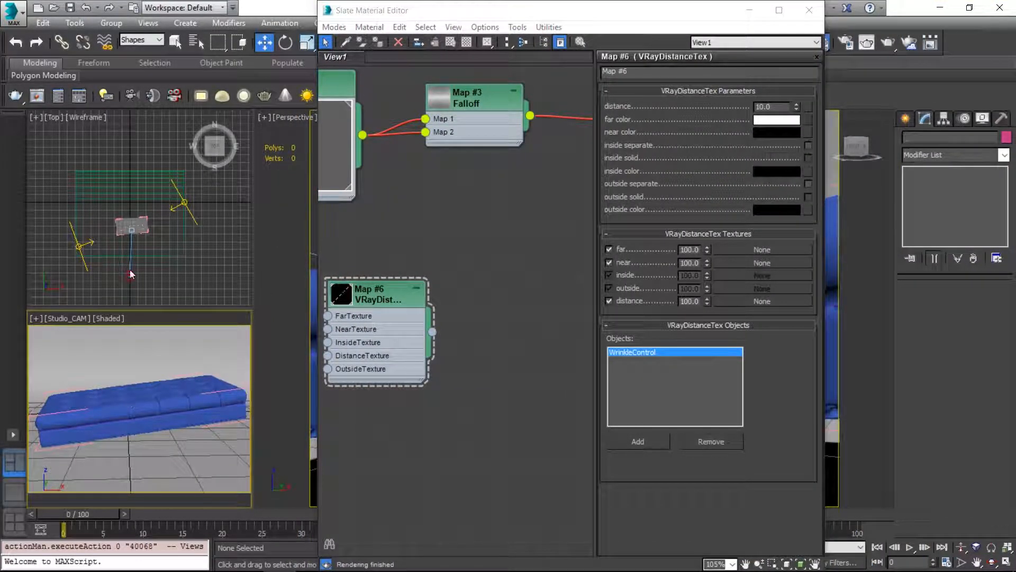
{"action": "left_click", "coordinate": [142, 40]}
{"action": "left_click", "coordinate": [130, 47]}
{"action": "left_click", "coordinate": [133, 398]}
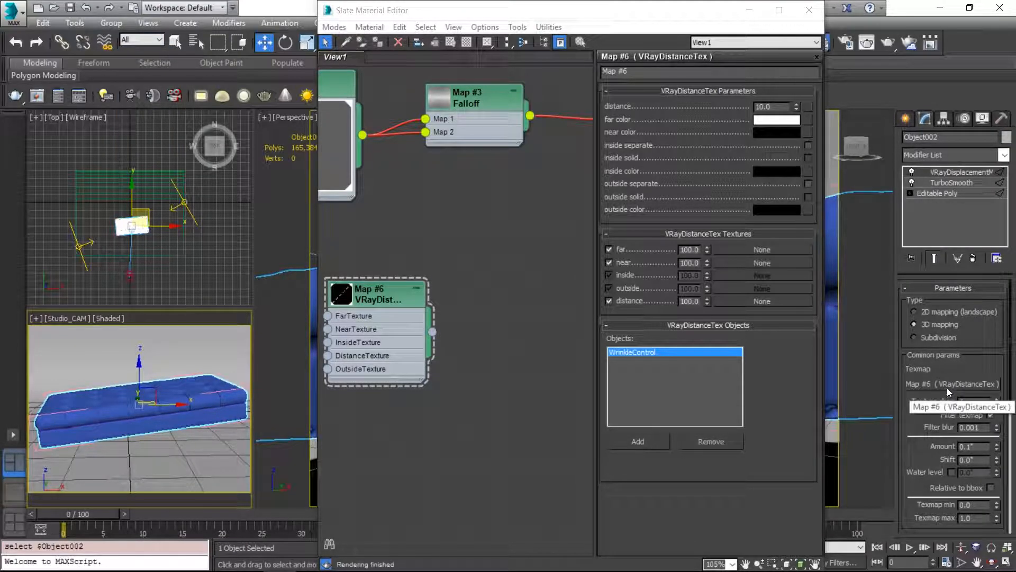
{"action": "middle_click_drag", "start_coordinate": [428, 229], "coordinate": [539, 238]}
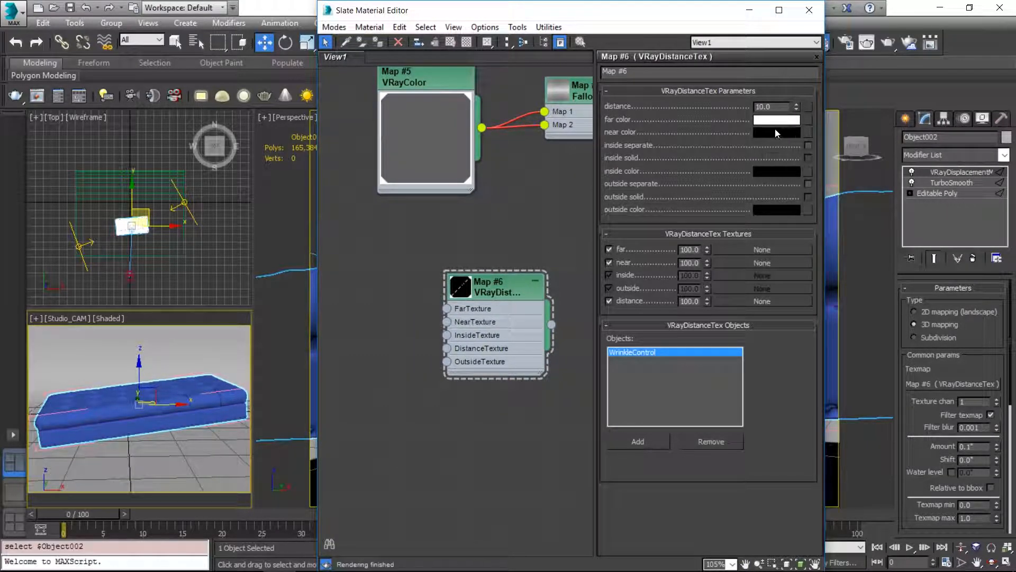
Step: Render the Studio_CAM view with region rendering turned off
{"action": "left_click", "coordinate": [196, 399]}
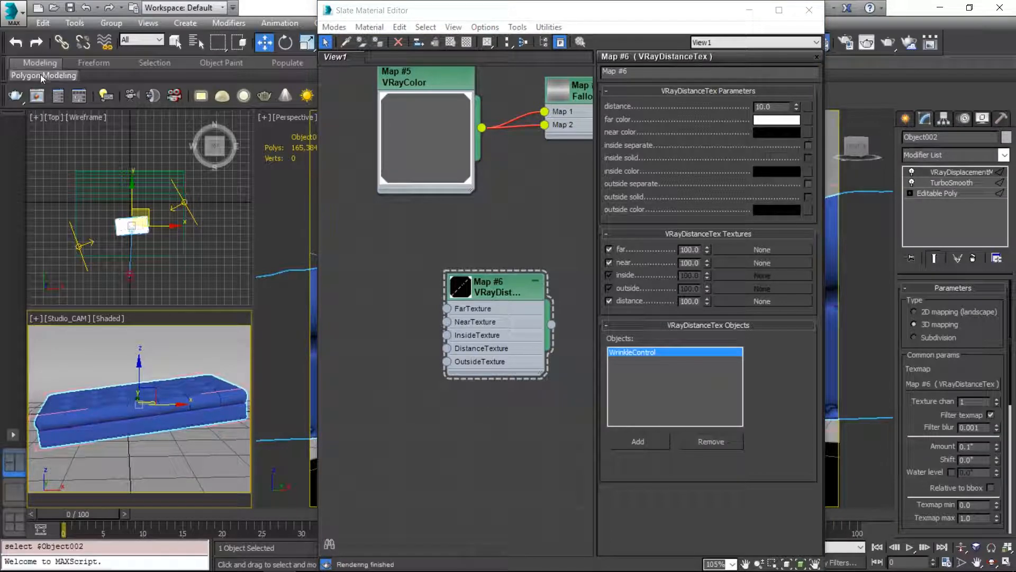
{"action": "key", "text": "F9"}
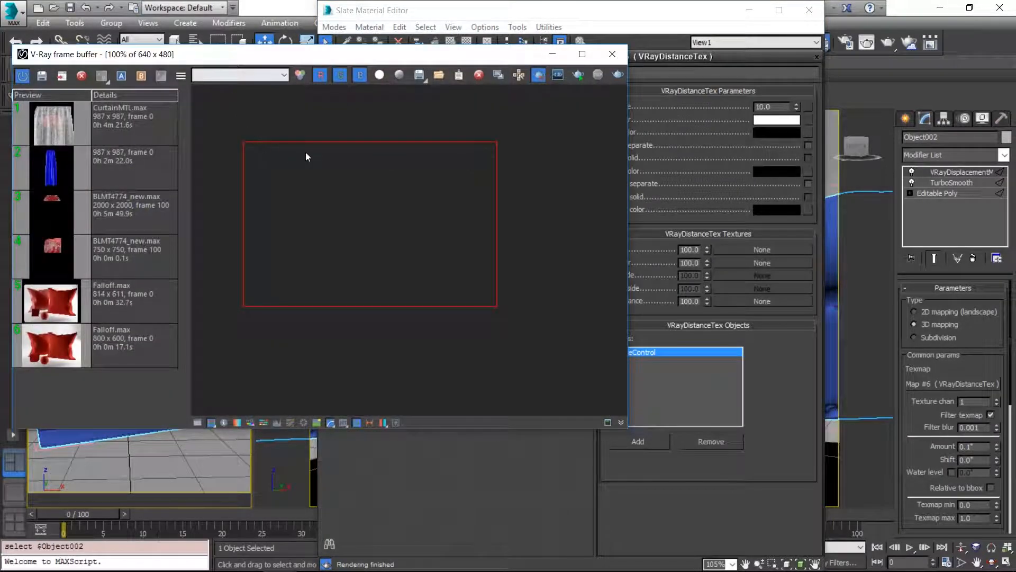
{"action": "left_click", "coordinate": [544, 78]}
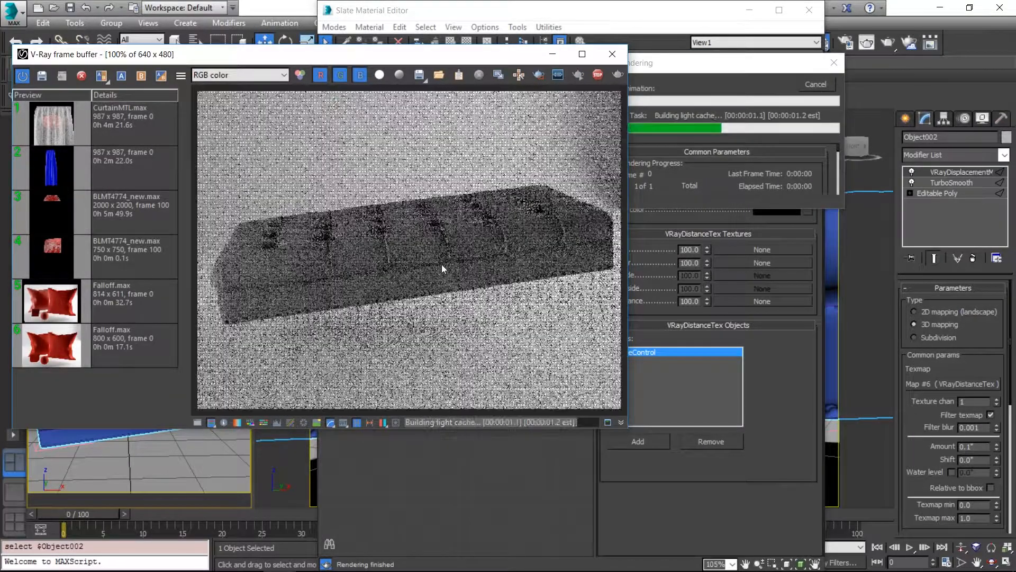
Step: Connect the VRayDistanceTex map to the Diffuse map input of the VRayMtl in place of the Falloff
{"action": "left_click_drag", "start_coordinate": [523, 54], "coordinate": [414, 392]}
{"action": "scroll", "coordinate": [450, 246], "scroll_direction": "down", "scroll_amount": 2}
{"action": "middle_click_drag", "start_coordinate": [450, 245], "coordinate": [307, 266]}
{"action": "left_click_drag", "start_coordinate": [393, 335], "coordinate": [540, 156]}
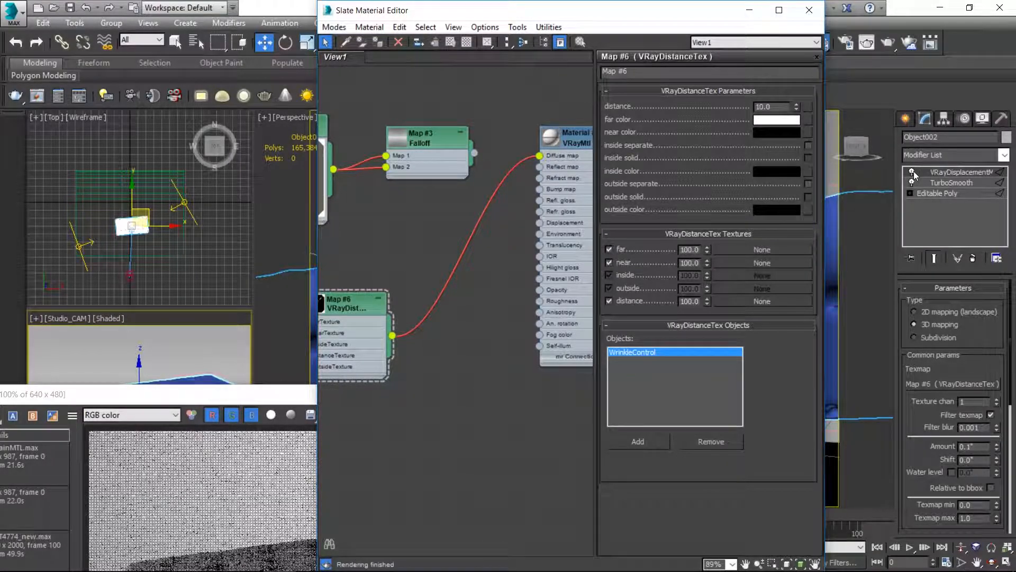
Step: Disable the VRayDisplacementMod modifier and render only a region over the middle of the ottoman
{"action": "mouse_move", "coordinate": [215, 392]}
{"action": "left_mouse_down"}
{"action": "mouse_move", "coordinate": [599, 129]}
{"action": "mouse_move", "coordinate": [589, 88]}
{"action": "left_mouse_up"}
{"action": "left_click", "coordinate": [804, 112]}
{"action": "left_click_drag", "start_coordinate": [565, 215], "coordinate": [710, 363]}
{"action": "left_click", "coordinate": [845, 112]}
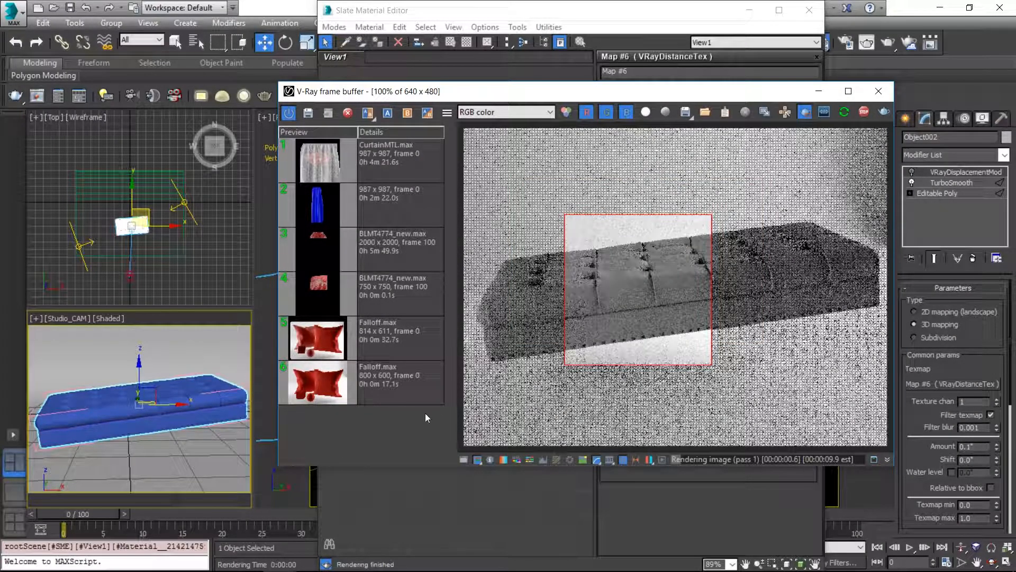
Step: Assign the VRayMtl with the distance map to the ottoman and render the same region again
{"action": "left_click_drag", "start_coordinate": [676, 93], "coordinate": [555, 333]}
{"action": "left_click", "coordinate": [579, 144]}
{"action": "left_click_drag", "start_coordinate": [579, 144], "coordinate": [533, 237]}
{"action": "middle_click_drag", "start_coordinate": [481, 229], "coordinate": [434, 225]}
{"action": "scroll", "coordinate": [433, 228], "scroll_direction": "down", "scroll_amount": 4}
{"action": "left_click", "coordinate": [119, 422]}
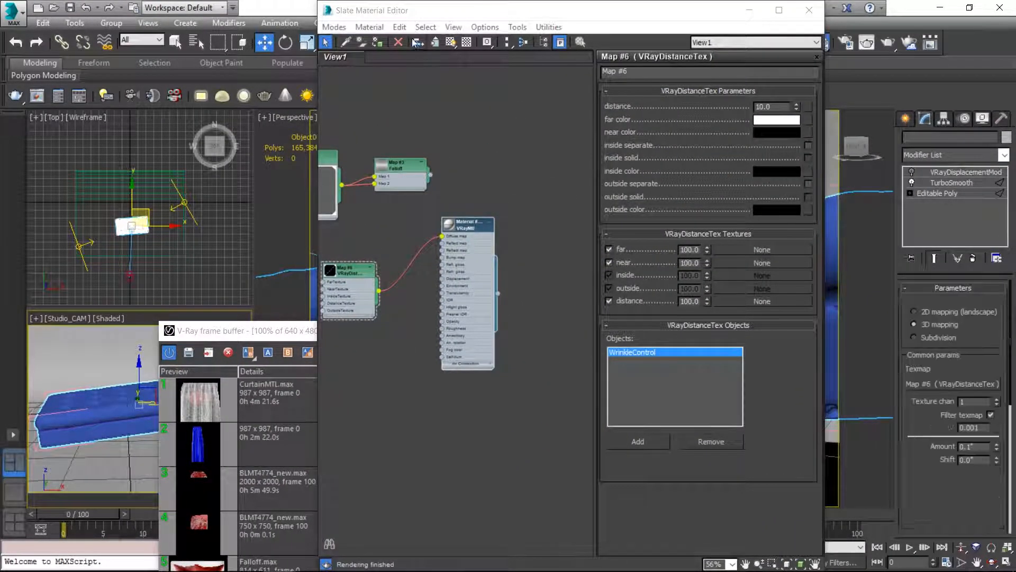
{"action": "left_click_drag", "start_coordinate": [288, 335], "coordinate": [396, 87]}
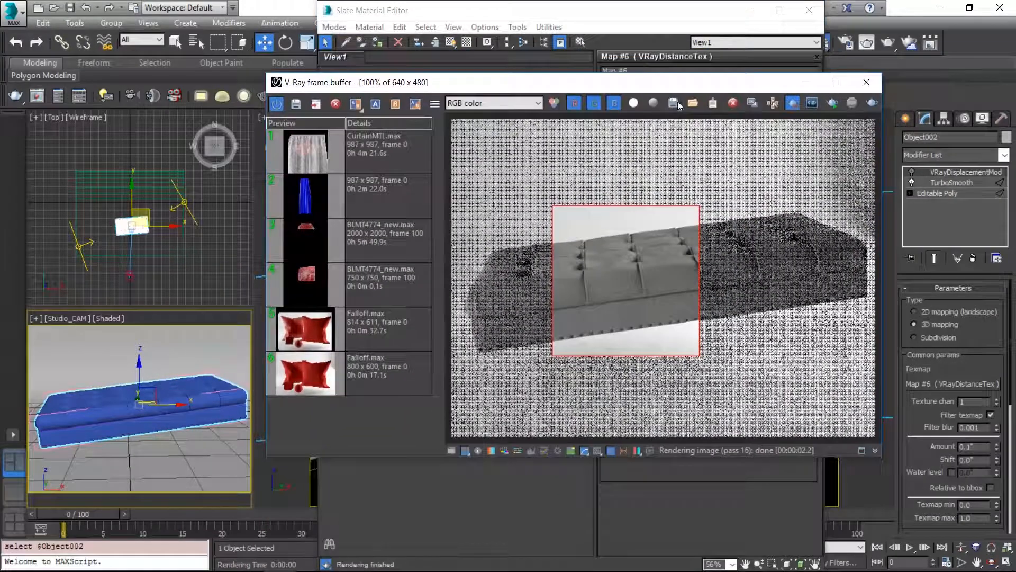
{"action": "left_click", "coordinate": [832, 105]}
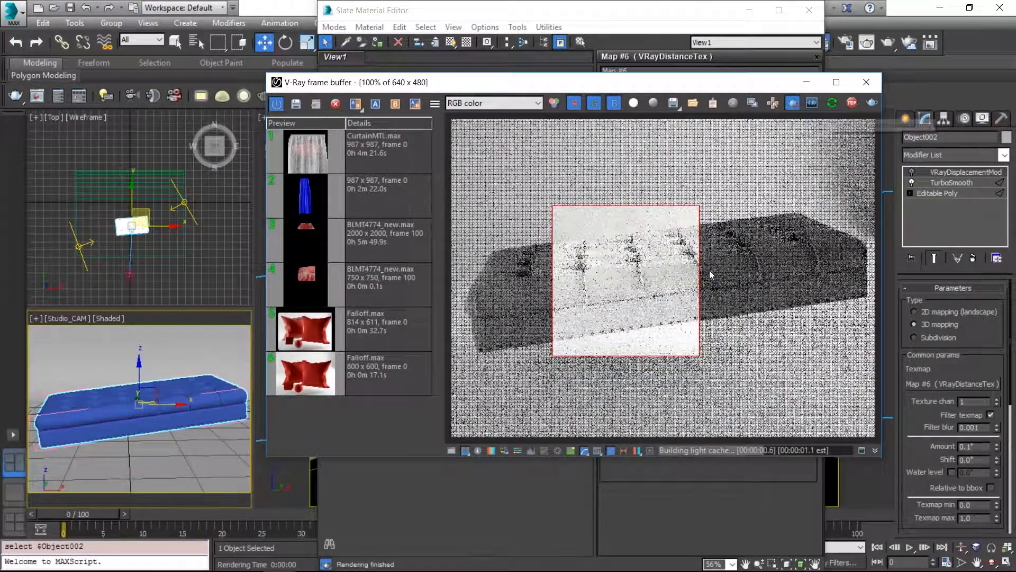
Step: Set the VRayDistanceTex map's distance to 1.0 and its far color to pure red, and refresh the region render
{"action": "scroll", "coordinate": [611, 311], "scroll_direction": "up", "scroll_amount": 1}
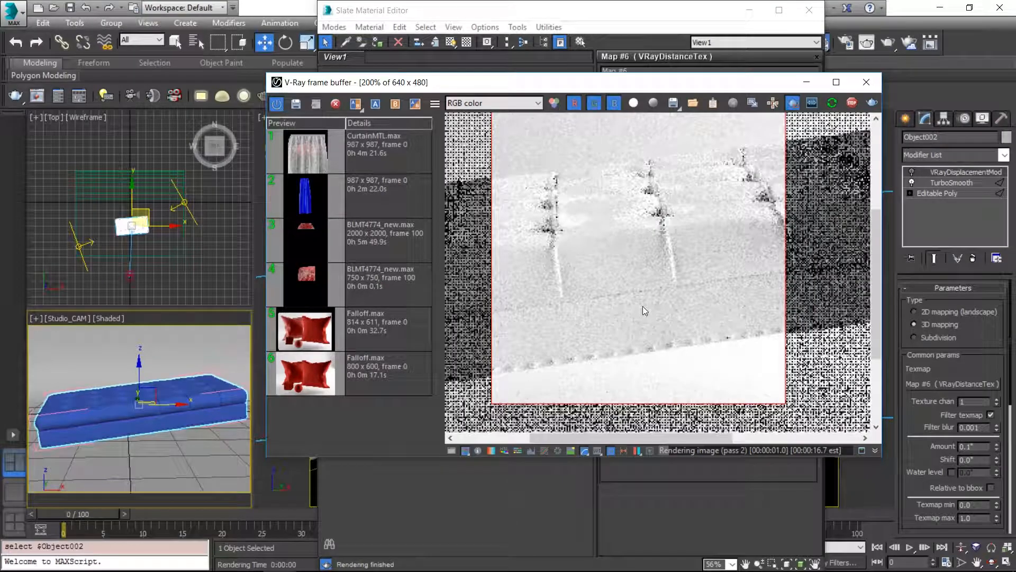
{"action": "left_click_drag", "start_coordinate": [694, 86], "coordinate": [475, 183]}
{"action": "left_click", "coordinate": [782, 107]}
{"action": "double_click", "coordinate": [783, 107]}
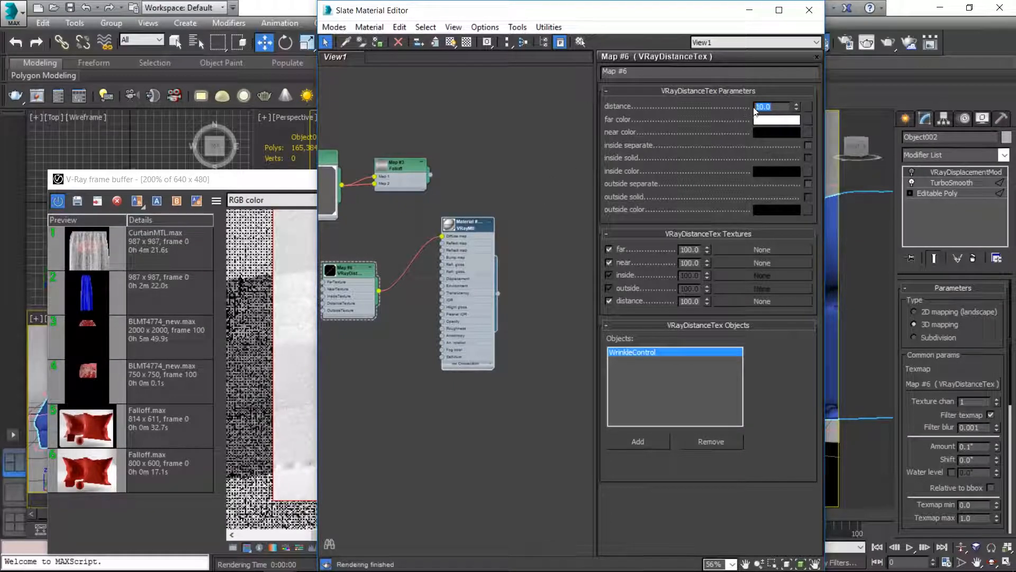
{"action": "left_click", "coordinate": [777, 121]}
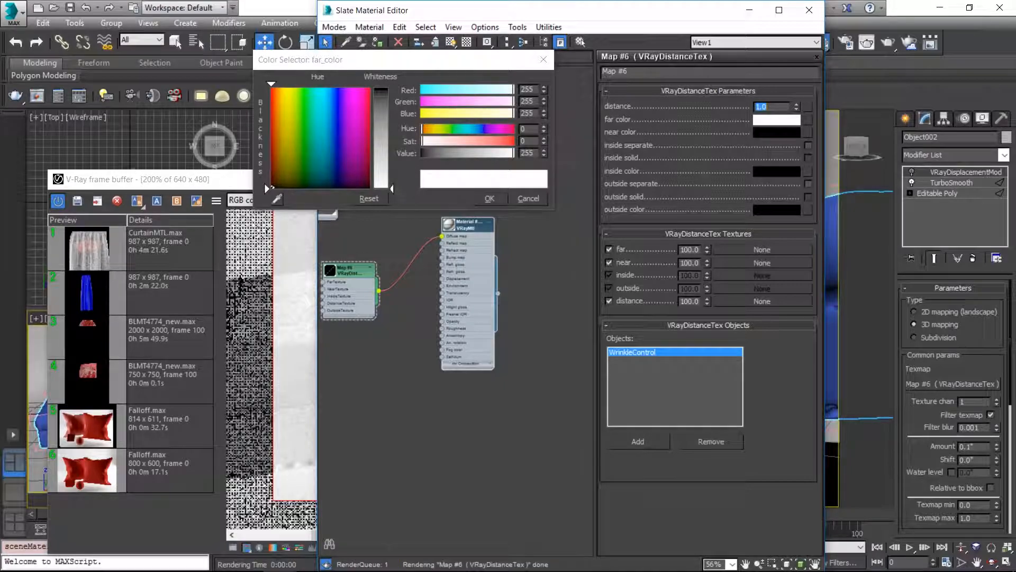
{"action": "left_click_drag", "start_coordinate": [506, 142], "coordinate": [512, 142]}
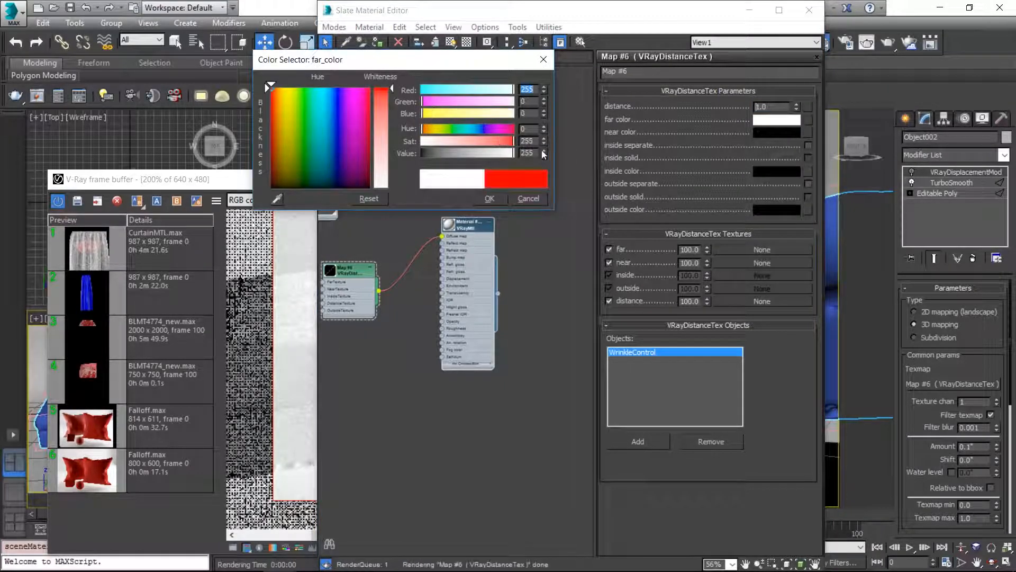
{"action": "left_click", "coordinate": [490, 198]}
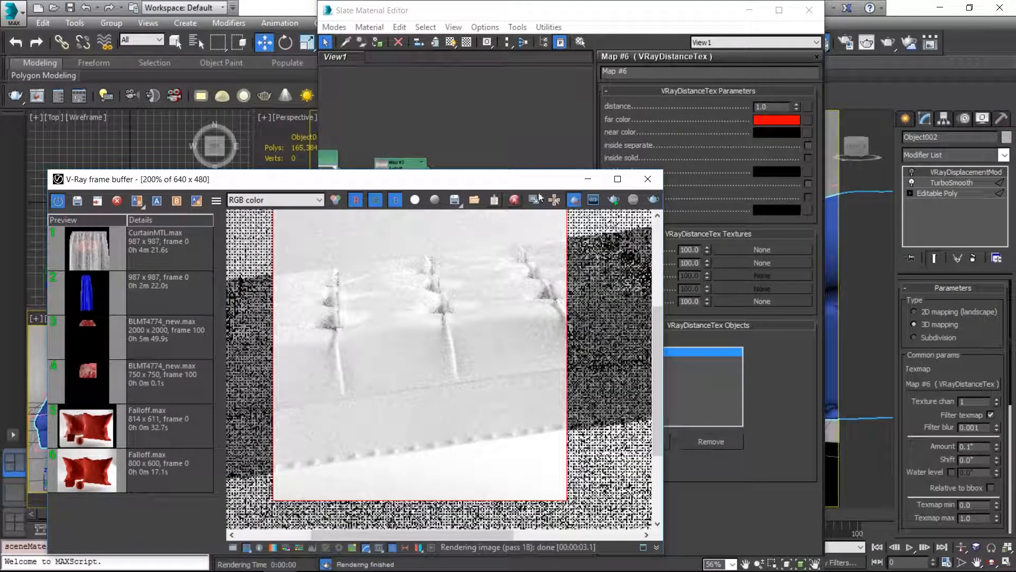
{"action": "left_click", "coordinate": [614, 200]}
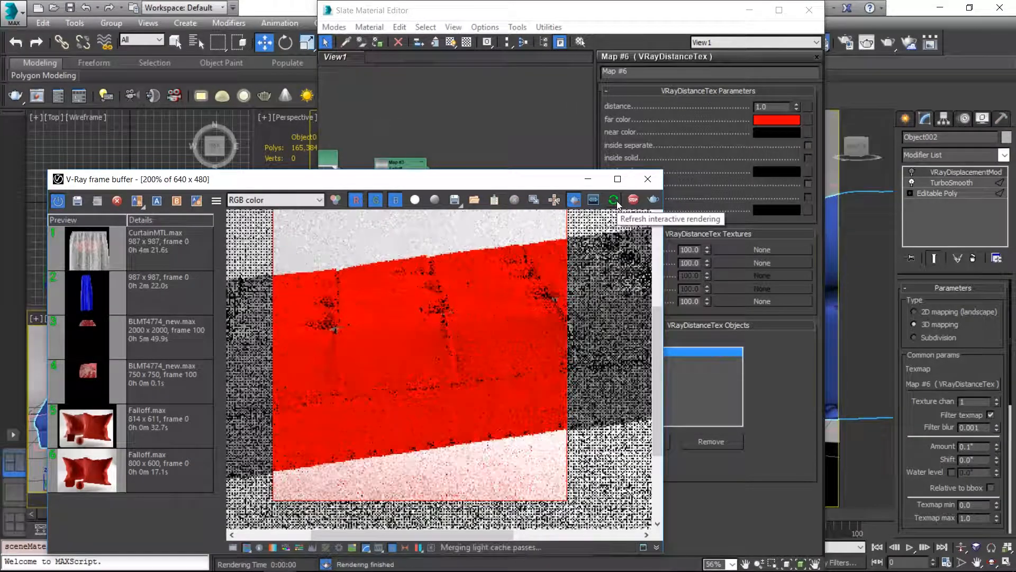
Step: Swap the distance map's colors so near is red and far is black, refresh the region render, and stop it
{"action": "left_click", "coordinate": [776, 128]}
{"action": "left_click_drag", "start_coordinate": [776, 130], "coordinate": [776, 120]}
{"action": "left_click", "coordinate": [498, 295]}
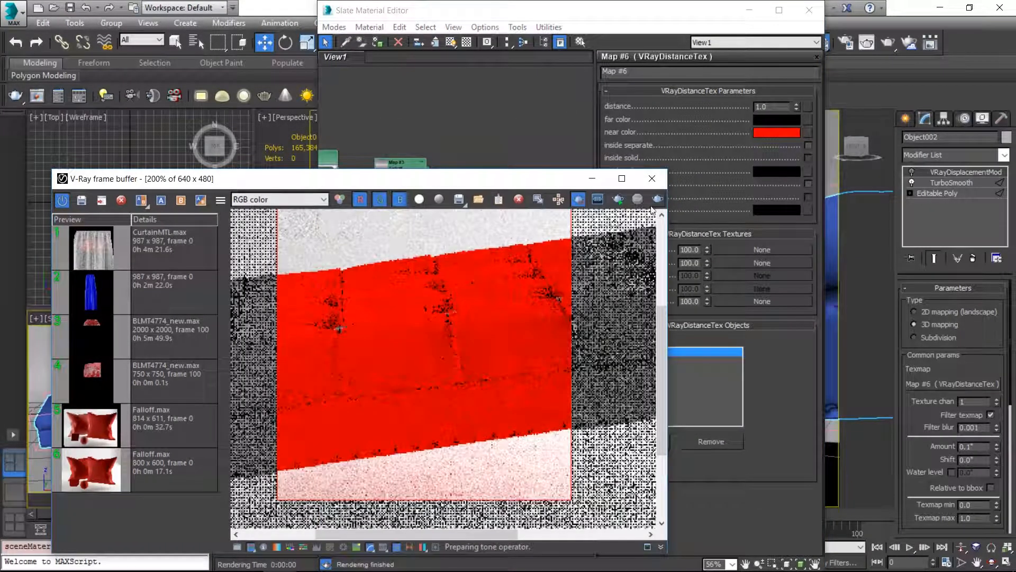
{"action": "left_click", "coordinate": [618, 201]}
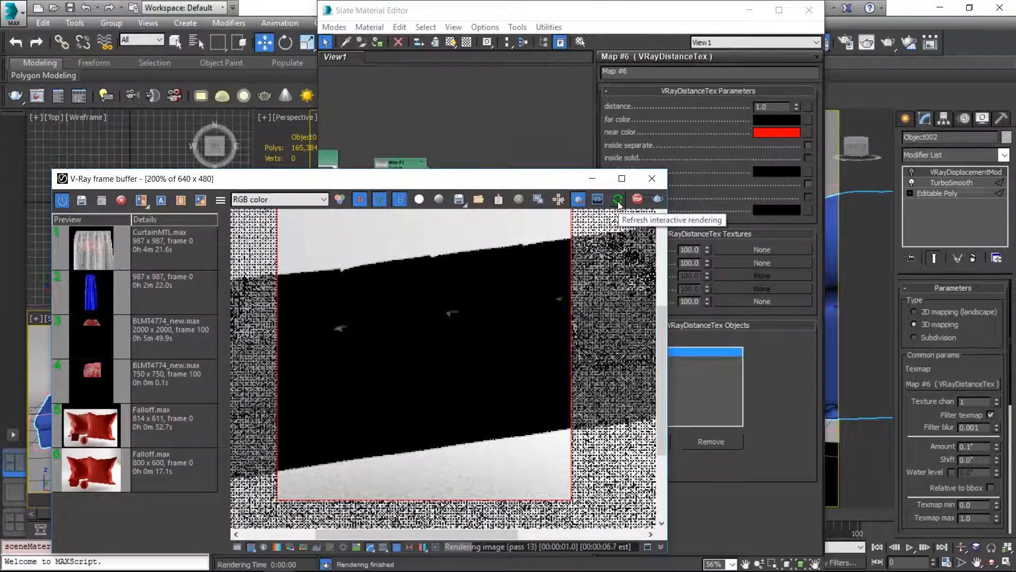
{"action": "left_click", "coordinate": [618, 201]}
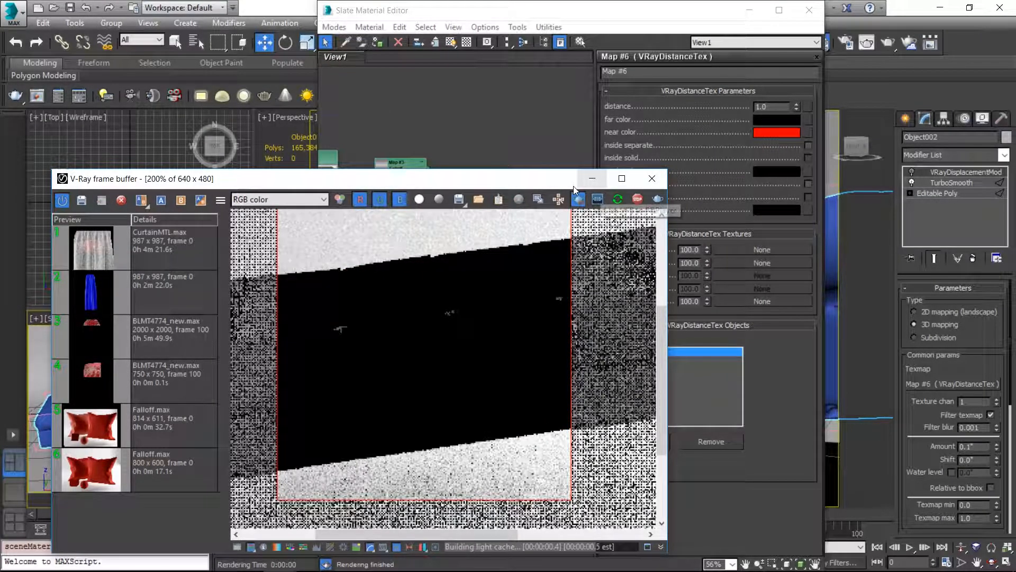
{"action": "left_click", "coordinate": [639, 202]}
Step: Show edged faces in the Studio_CAM view, limit selection to Shapes, and select the WrinkleControl spline on the ottoman
{"action": "left_click_drag", "start_coordinate": [457, 182], "coordinate": [767, 125]}
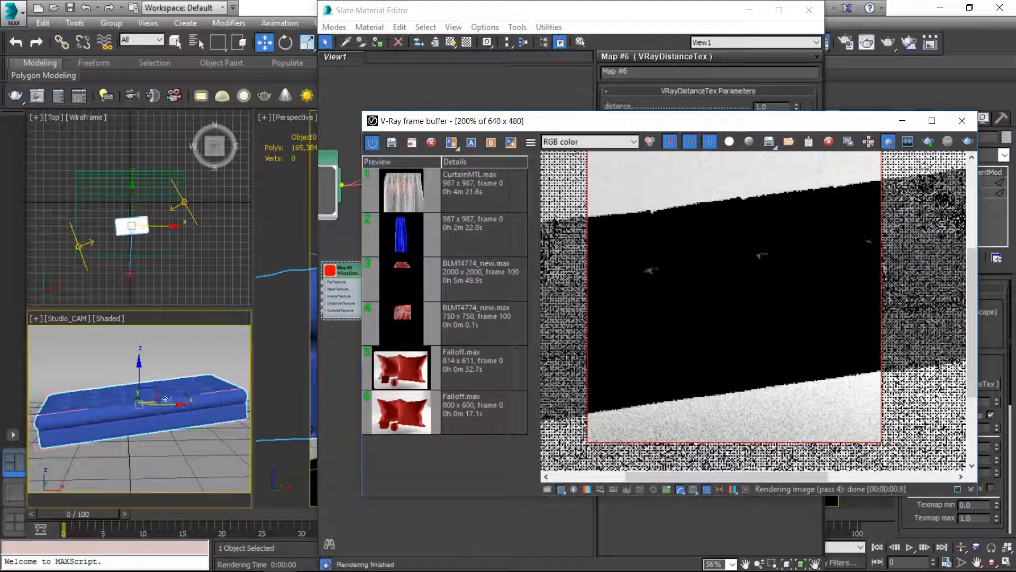
{"action": "left_click", "coordinate": [137, 420]}
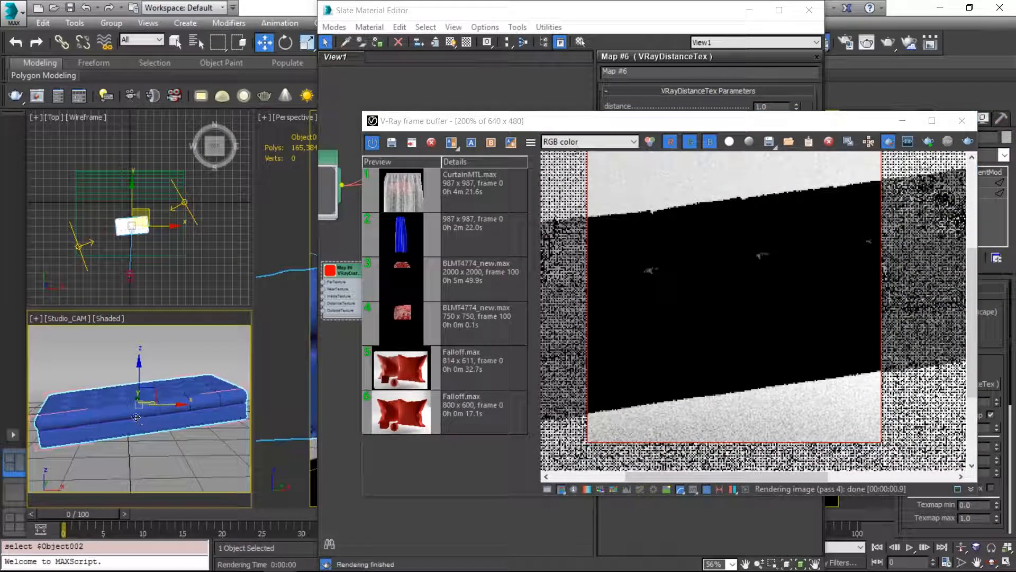
{"action": "key", "text": "F4"}
{"action": "left_click", "coordinate": [141, 40]}
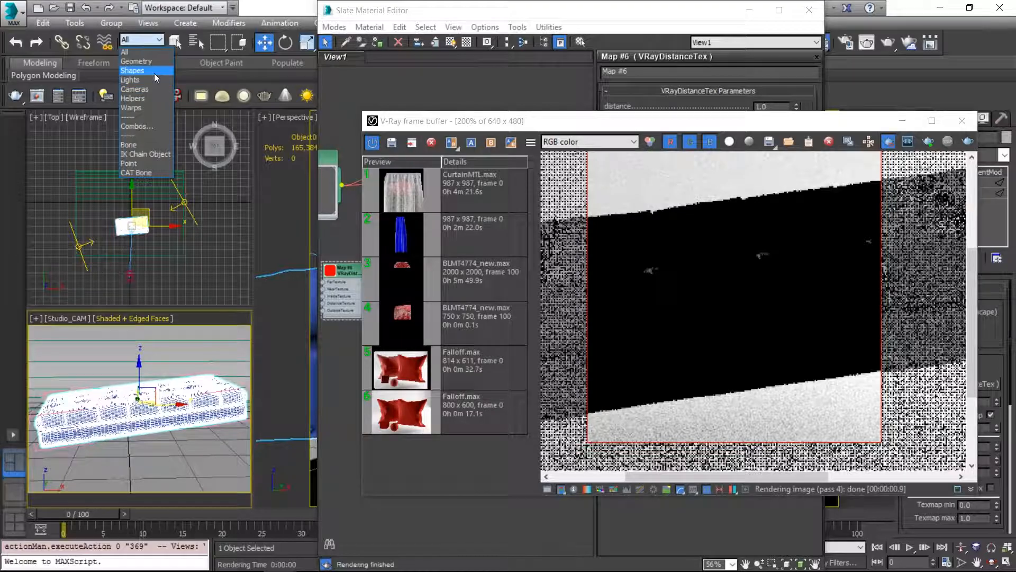
{"action": "left_click", "coordinate": [154, 72]}
{"action": "left_click", "coordinate": [125, 437]}
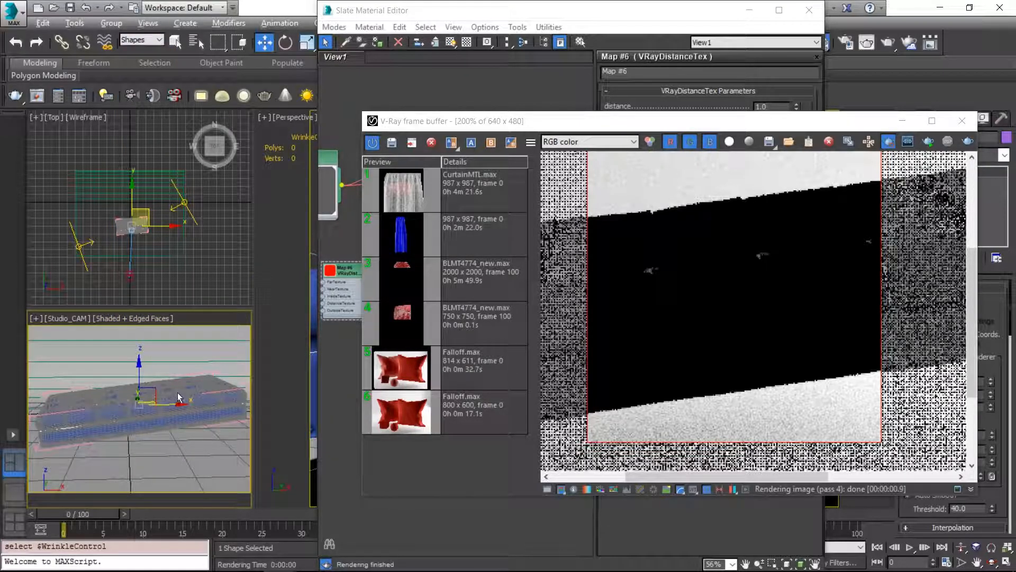
Step: Nudge the WrinkleControl spline about 0.2" along negative Y in the Top view and render the region from Studio_CAM
{"action": "scroll", "coordinate": [146, 204], "scroll_direction": "up", "scroll_amount": 5}
{"action": "middle_click_drag", "start_coordinate": [129, 248], "coordinate": [159, 179]}
{"action": "scroll", "coordinate": [159, 179], "scroll_direction": "up", "scroll_amount": 5}
{"action": "left_click_drag", "start_coordinate": [132, 186], "coordinate": [132, 188]}
{"action": "left_click", "coordinate": [929, 141]}
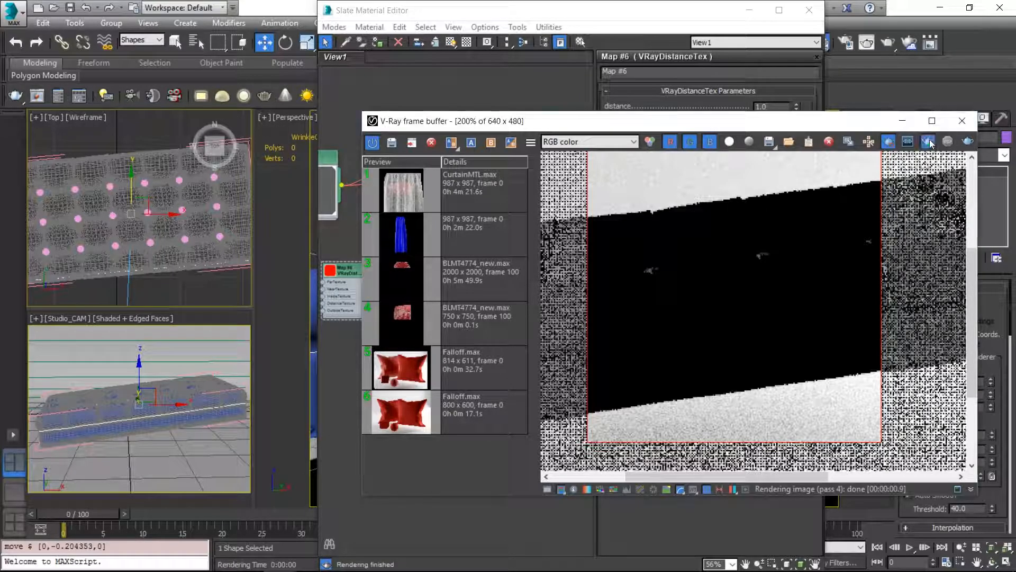
{"action": "left_click", "coordinate": [132, 390]}
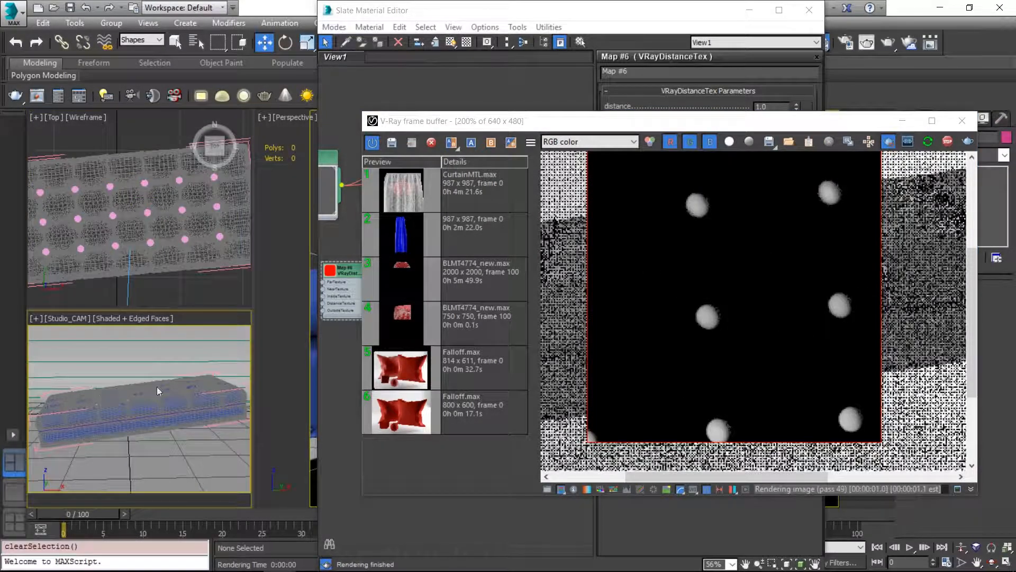
Step: Set the VRayDistanceTex map's distance to 5.0
{"action": "left_click_drag", "start_coordinate": [820, 126], "coordinate": [378, 128]}
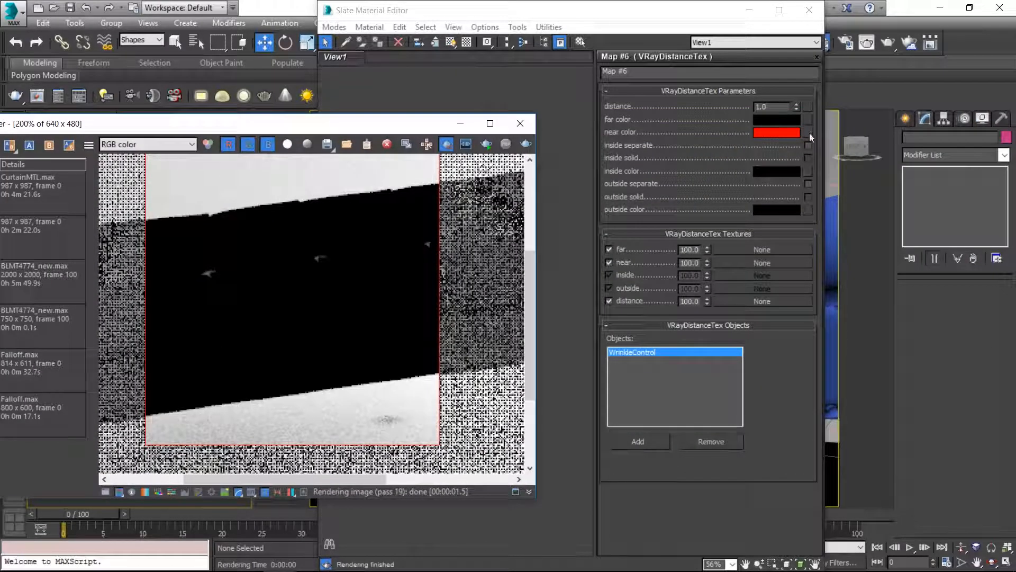
{"action": "left_click", "coordinate": [783, 104]}
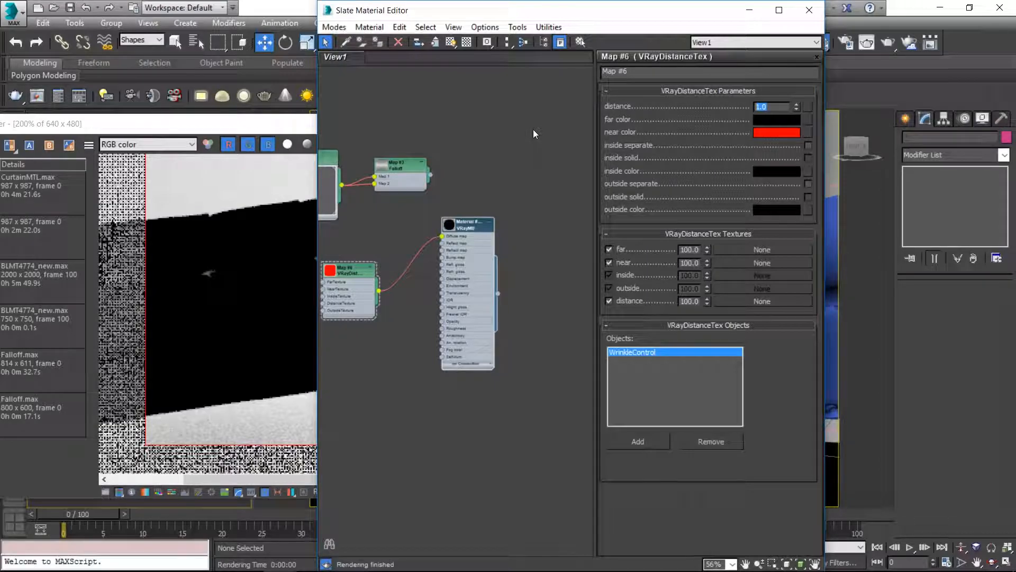
{"action": "type", "text": "5"}
{"action": "key", "text": "Return"}
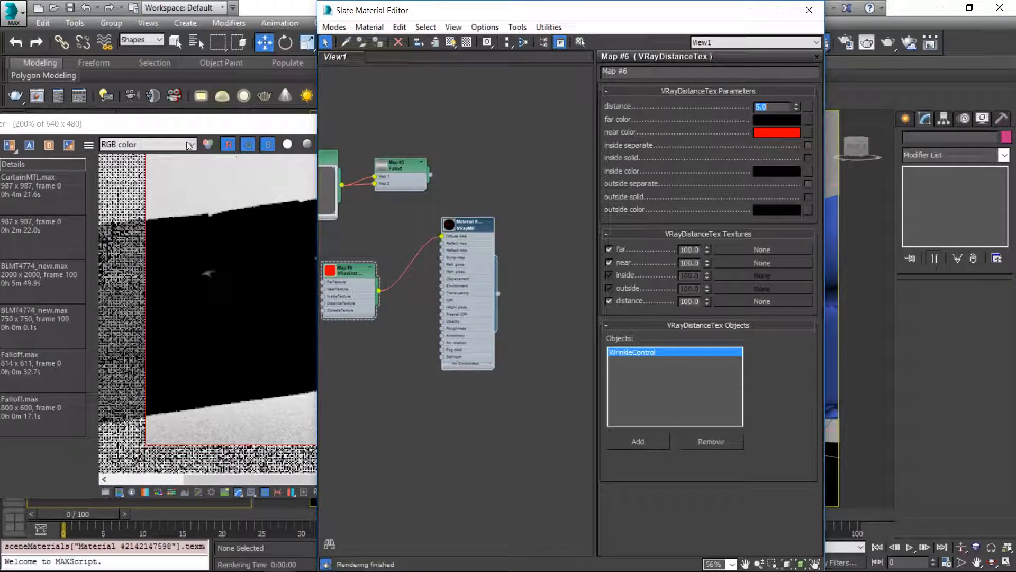
Step: Select the WrinkleControl spline in the Studio_CAM view and uncover its modifier settings
{"action": "left_click_drag", "start_coordinate": [423, 131], "coordinate": [880, 125]}
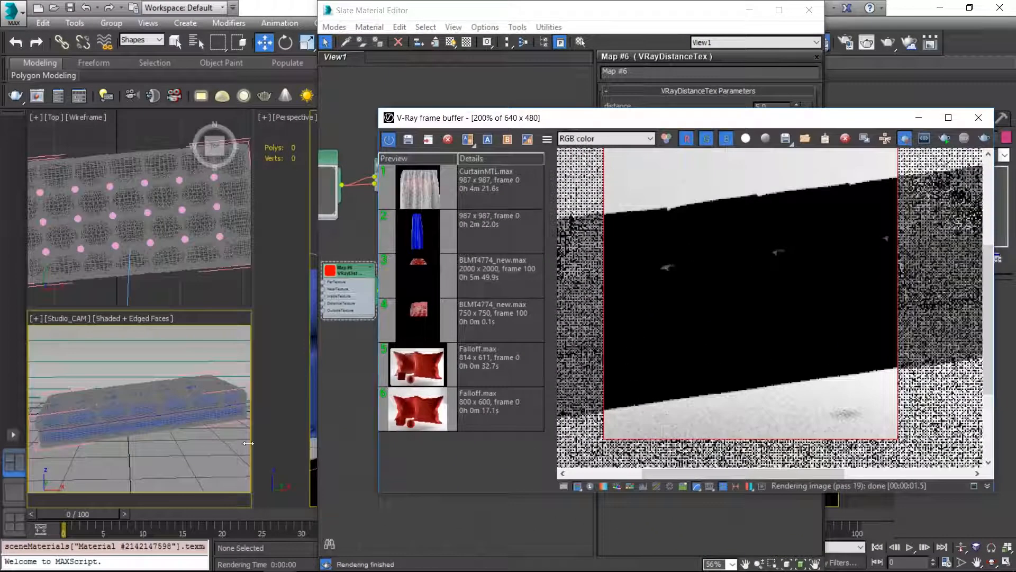
{"action": "left_click", "coordinate": [158, 414]}
{"action": "left_click_drag", "start_coordinate": [706, 125], "coordinate": [455, 124]}
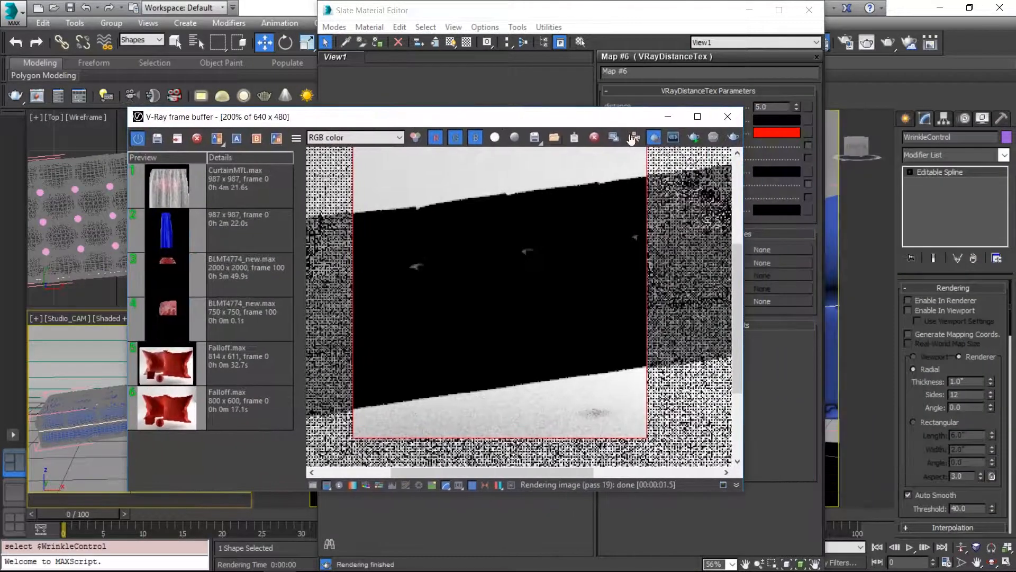
Step: Enable the WrinkleControl spline in the renderer and viewport, and render the region over the ottoman
{"action": "left_click", "coordinate": [972, 154]}
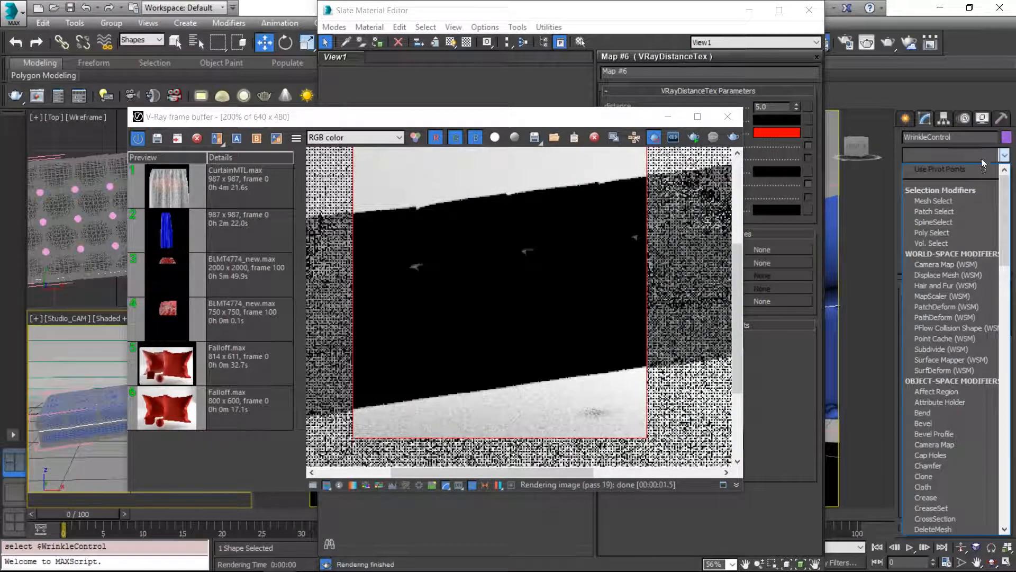
{"action": "left_click", "coordinate": [981, 160]}
{"action": "left_click", "coordinate": [919, 301]}
{"action": "left_click", "coordinate": [920, 311]}
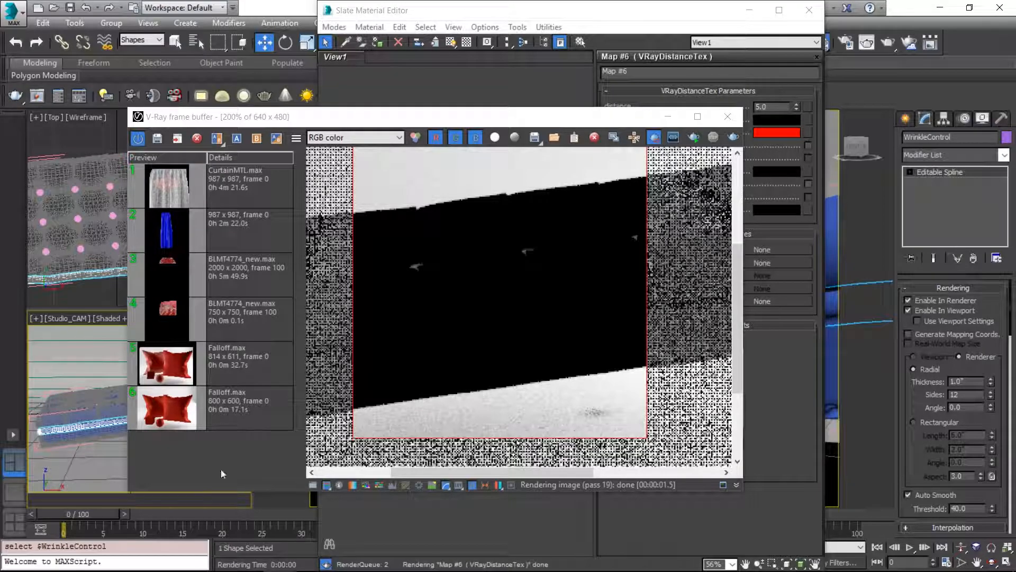
{"action": "right_click", "coordinate": [123, 424]}
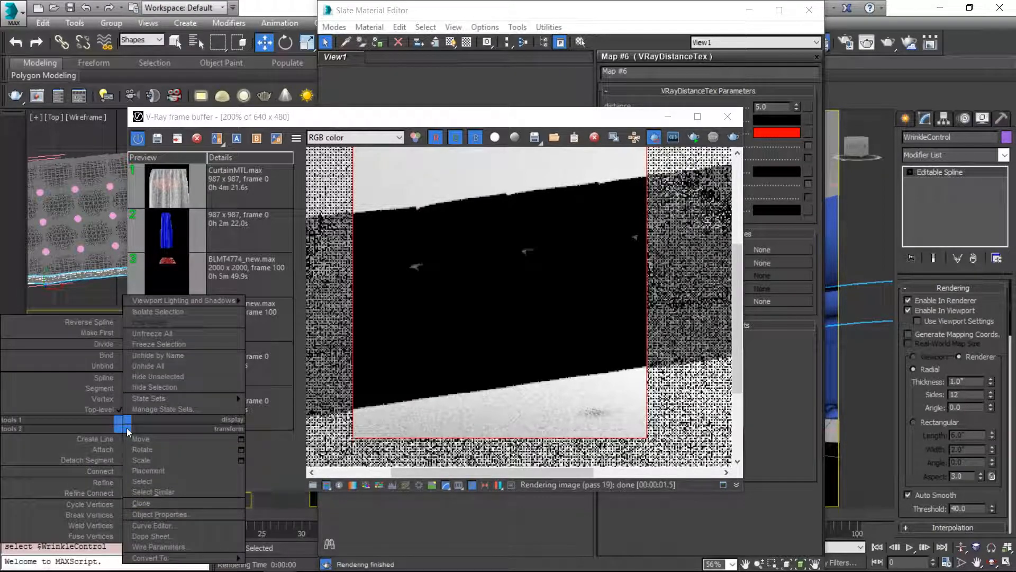
{"action": "left_click", "coordinate": [353, 366]}
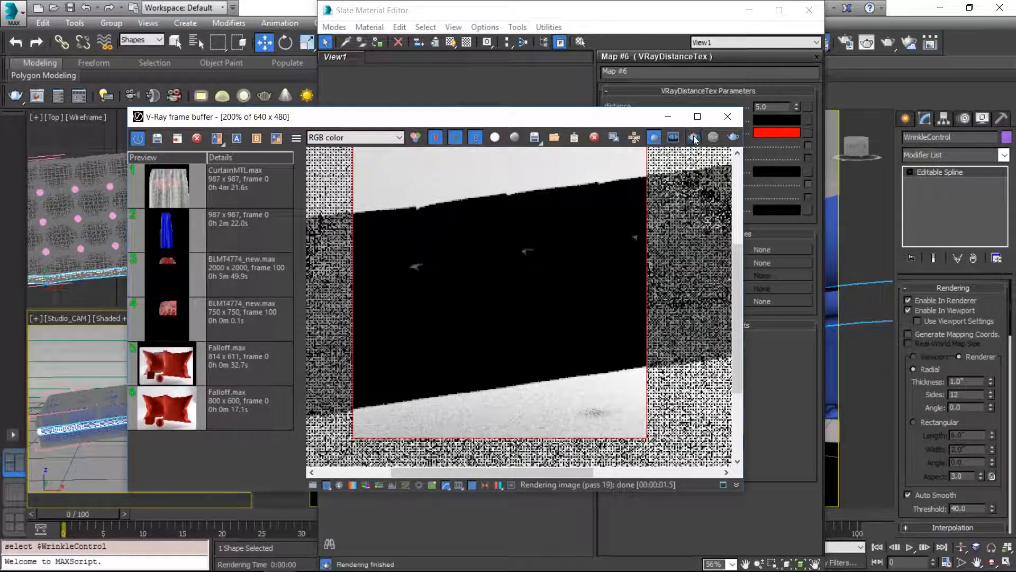
{"action": "left_click", "coordinate": [694, 138]}
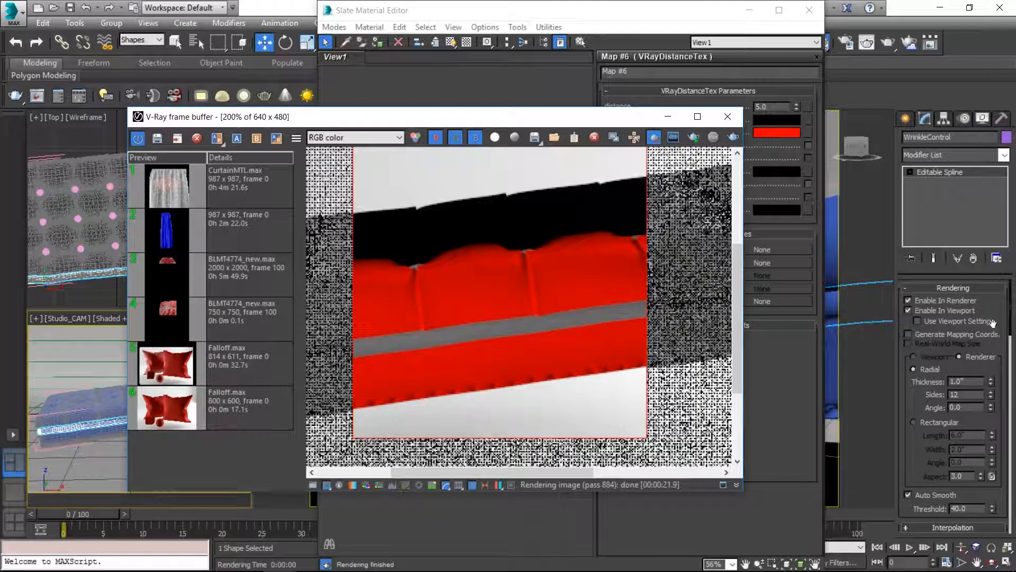
Step: Turn off renderer and viewport display for the WrinkleControl spline
{"action": "left_click", "coordinate": [913, 300]}
{"action": "left_click", "coordinate": [913, 301]}
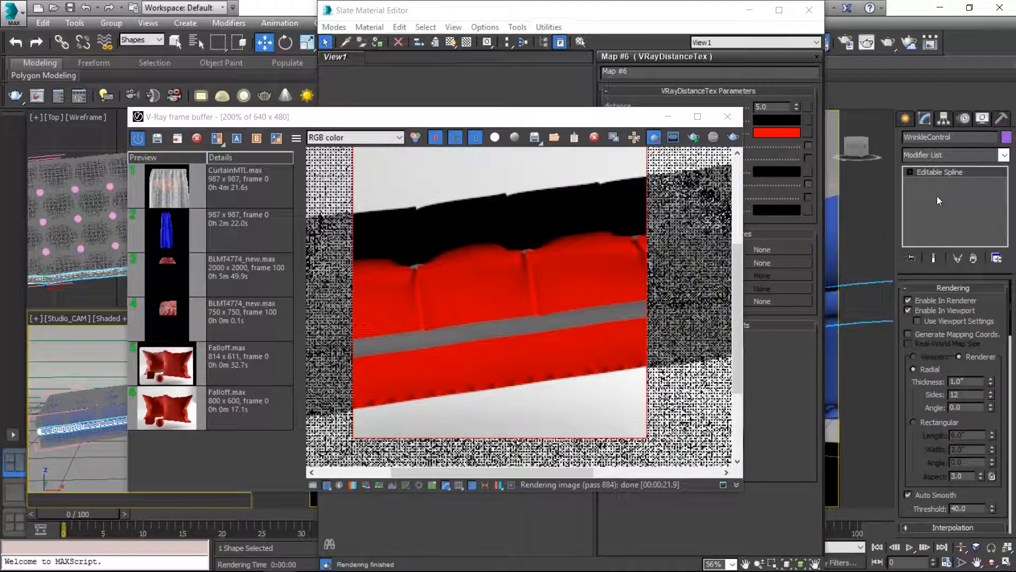
{"action": "left_click", "coordinate": [924, 301]}
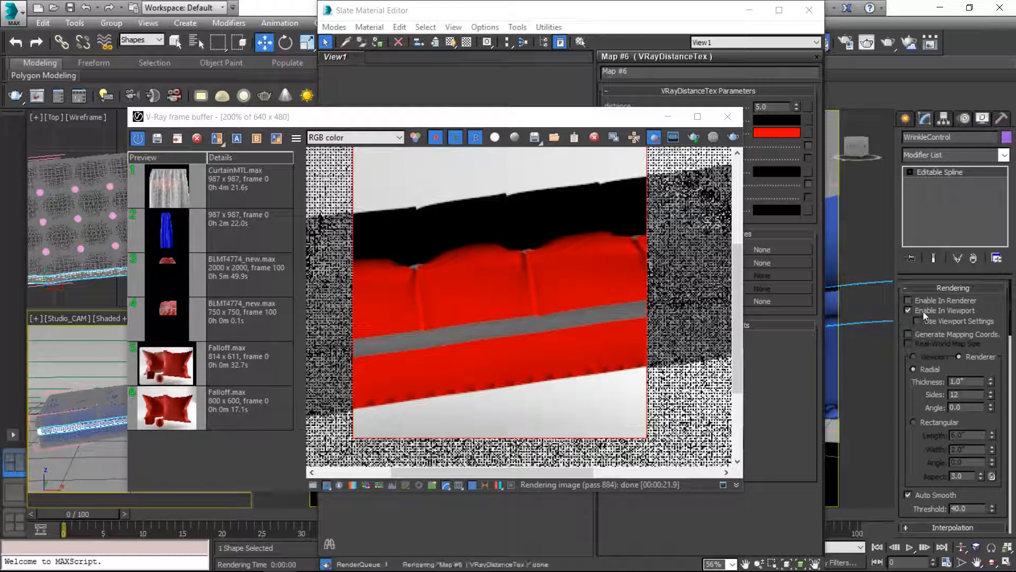
{"action": "left_click", "coordinate": [923, 312]}
Step: Add a Sweep modifier to the WrinkleControl spline and set its cylinder section radius to 0.03"
{"action": "left_click", "coordinate": [957, 154]}
{"action": "type", "text": "st"}
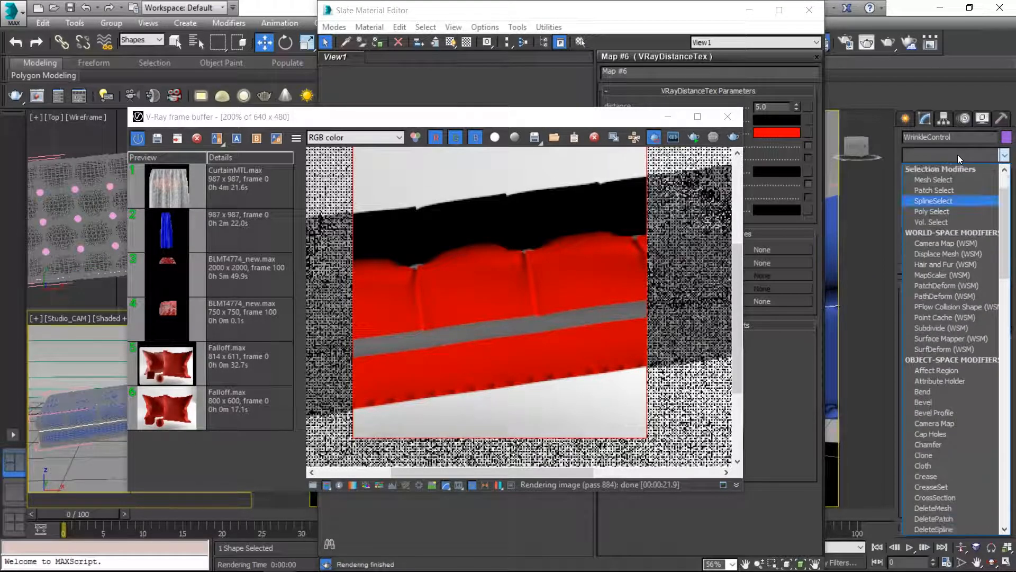
{"action": "type", "text": "weep"}
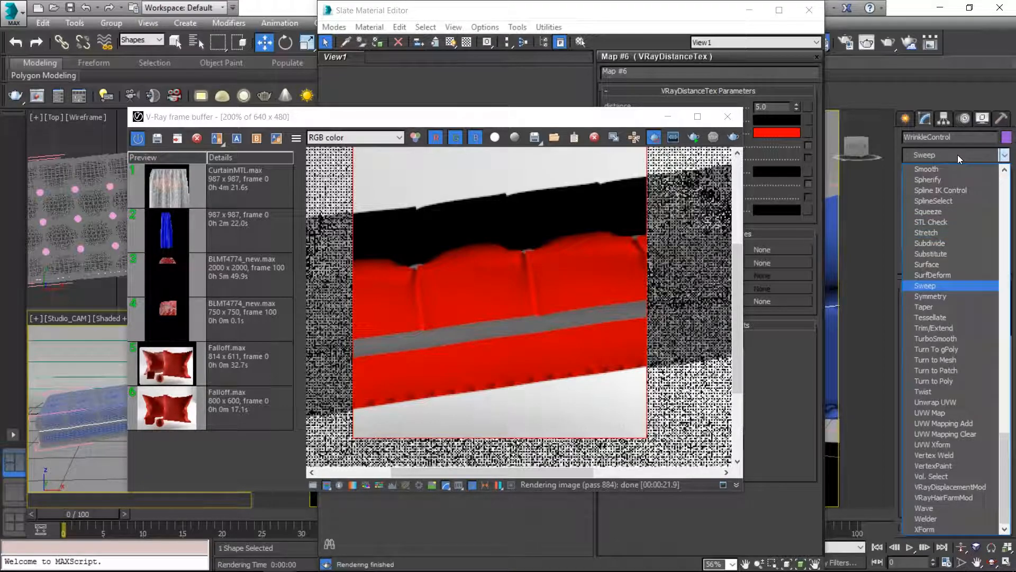
{"action": "key", "text": "Return"}
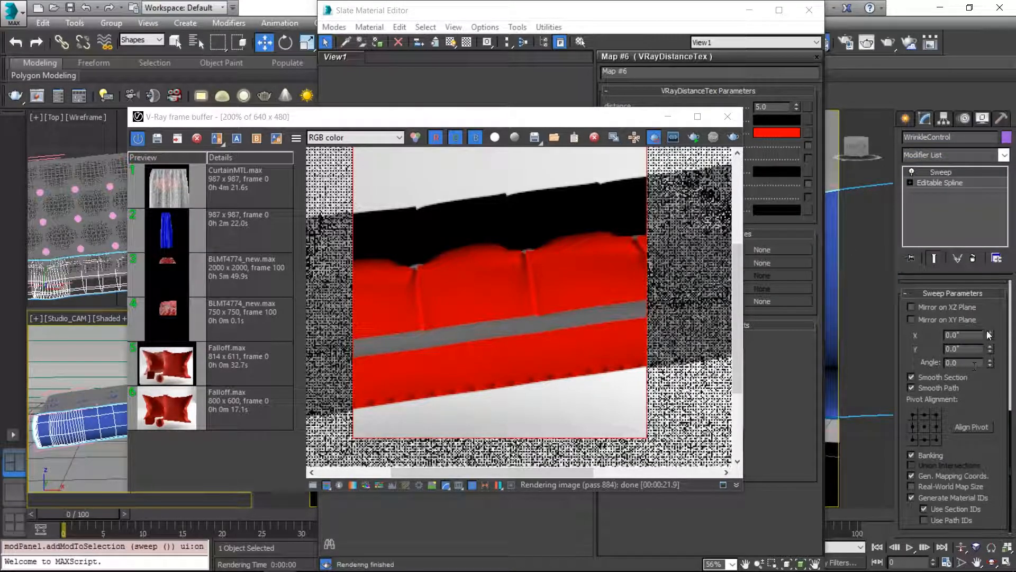
{"action": "scroll", "coordinate": [983, 382], "scroll_direction": "up", "scroll_amount": 4}
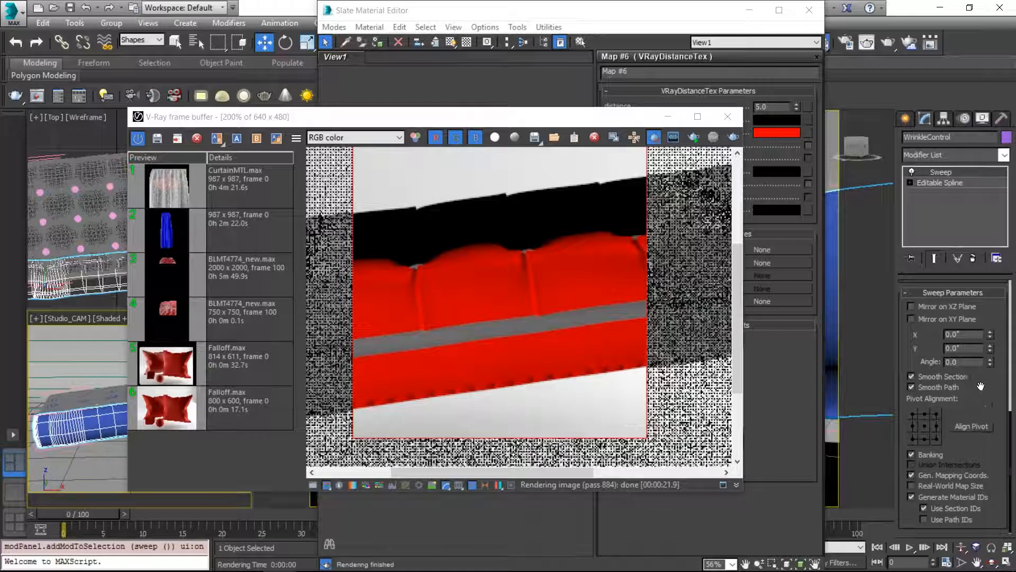
{"action": "right_click", "coordinate": [990, 370]}
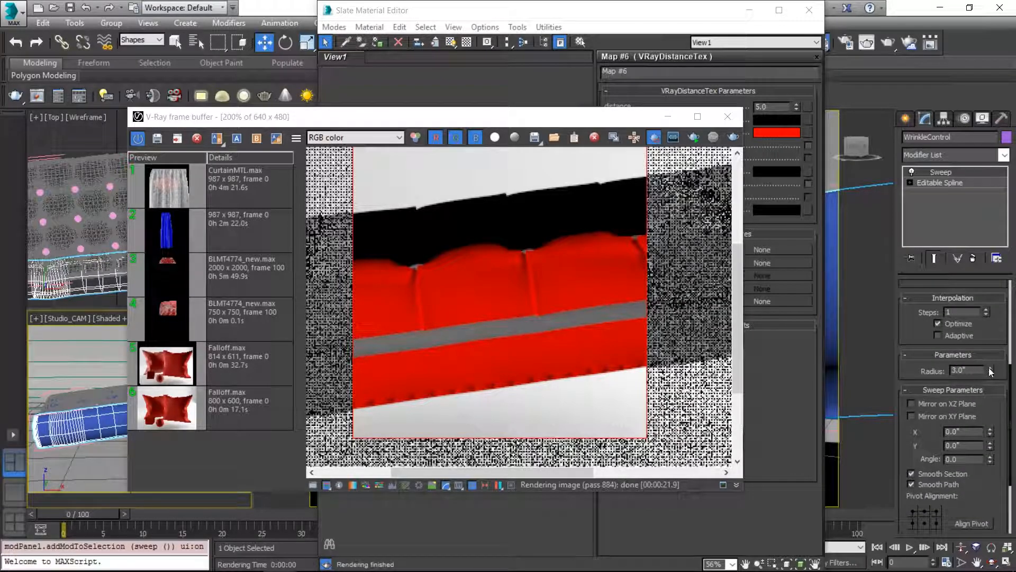
{"action": "left_click", "coordinate": [990, 368]}
Step: Create a new VRayMtl material and assign it to the swept WrinkleControl spline
{"action": "left_click_drag", "start_coordinate": [529, 115], "coordinate": [569, 383]}
{"action": "left_click", "coordinate": [492, 122]}
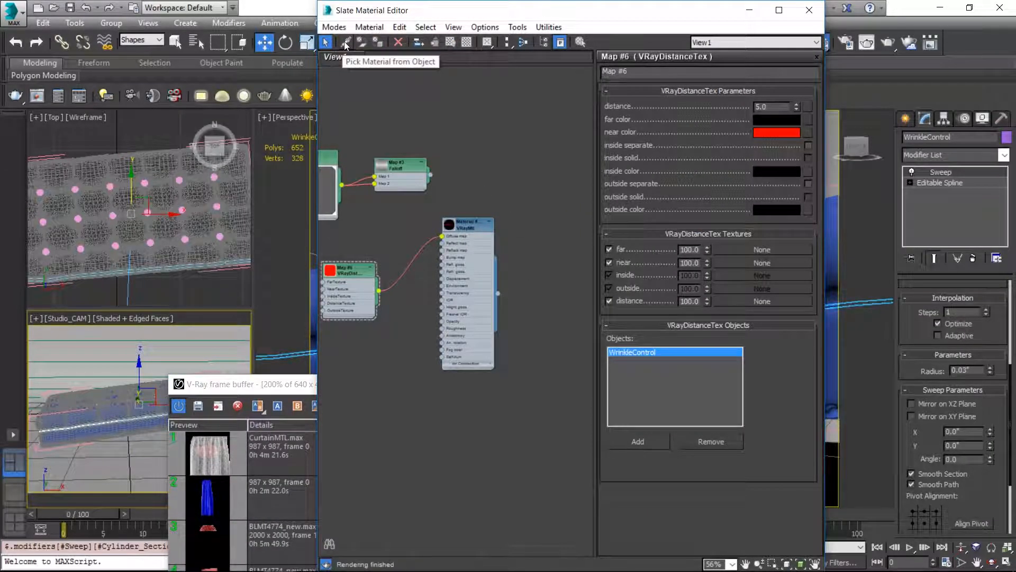
{"action": "right_click", "coordinate": [479, 115]}
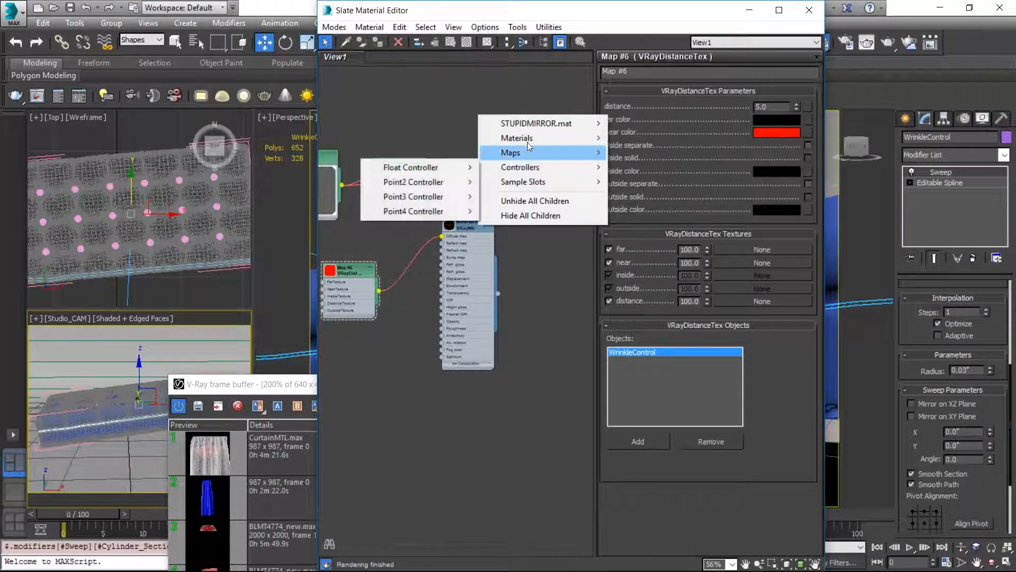
{"action": "mouse_move", "coordinate": [516, 138]}
{"action": "mouse_move", "coordinate": [417, 153]}
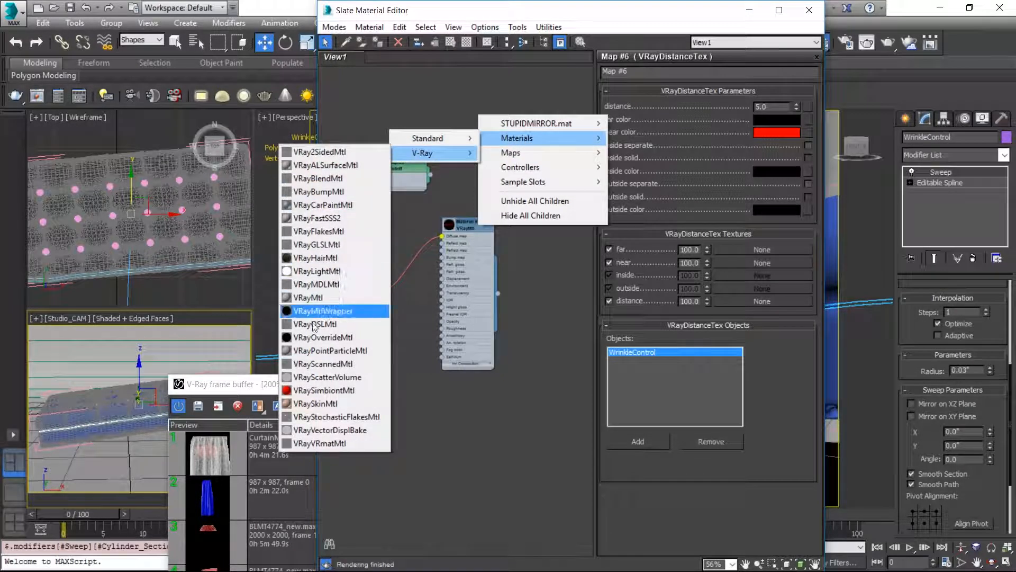
{"action": "left_click", "coordinate": [308, 298]}
{"action": "left_click_drag", "start_coordinate": [479, 110], "coordinate": [567, 142]}
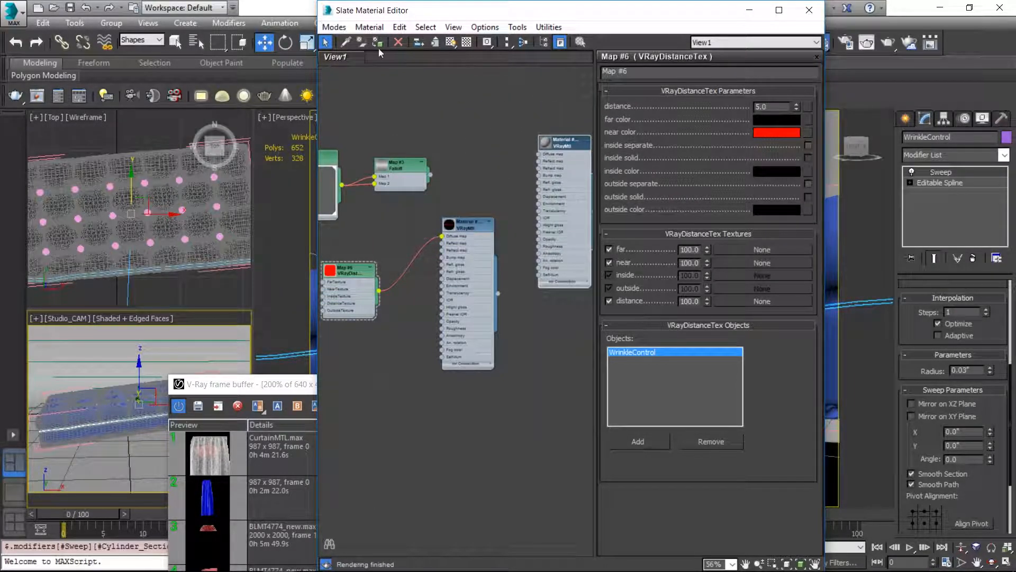
{"action": "left_click", "coordinate": [377, 43]}
Step: Disconnect the VRayDistanceTex map from the ottoman material's diffuse slot and render the region to inspect the seam line up close
{"action": "left_click_drag", "start_coordinate": [276, 385], "coordinate": [332, 152]}
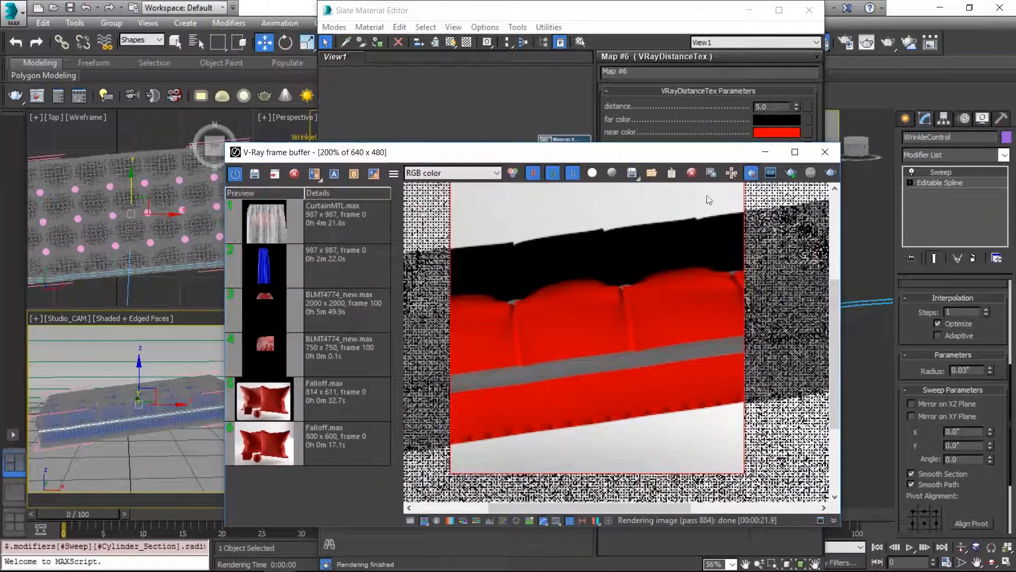
{"action": "left_click_drag", "start_coordinate": [705, 153], "coordinate": [693, 332]}
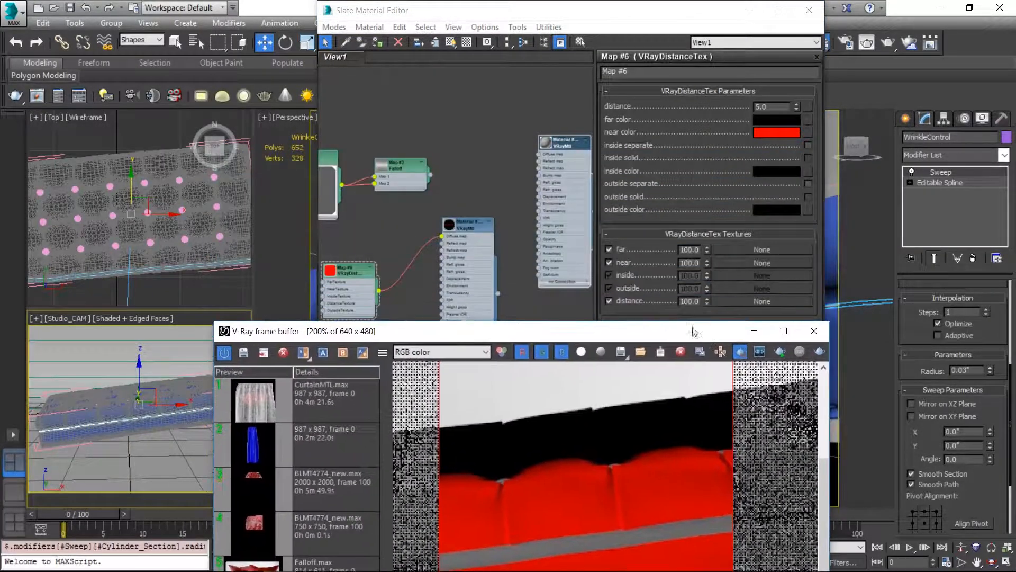
{"action": "left_click", "coordinate": [437, 236]}
{"action": "left_click", "coordinate": [289, 328]}
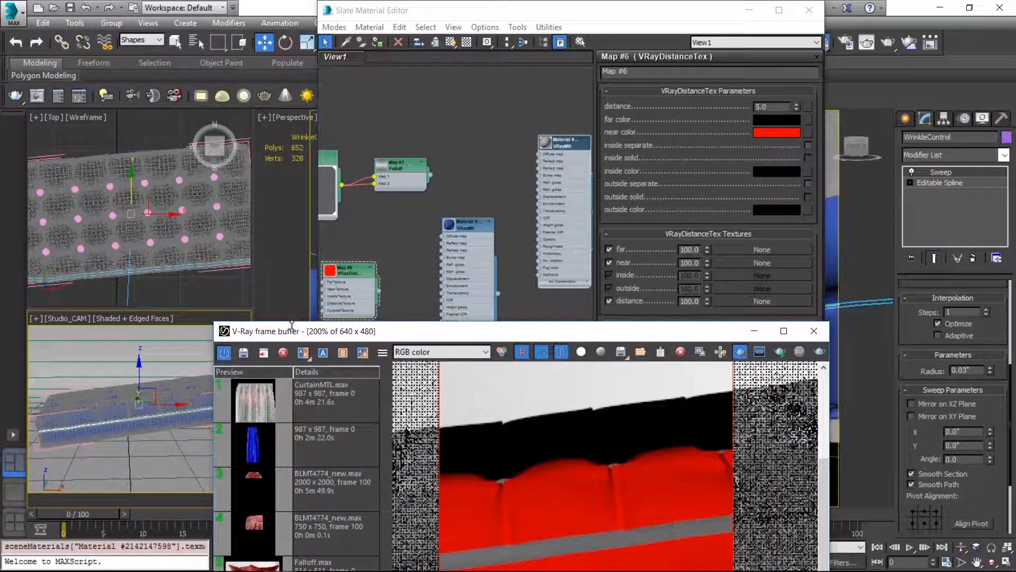
{"action": "left_click", "coordinate": [780, 353]}
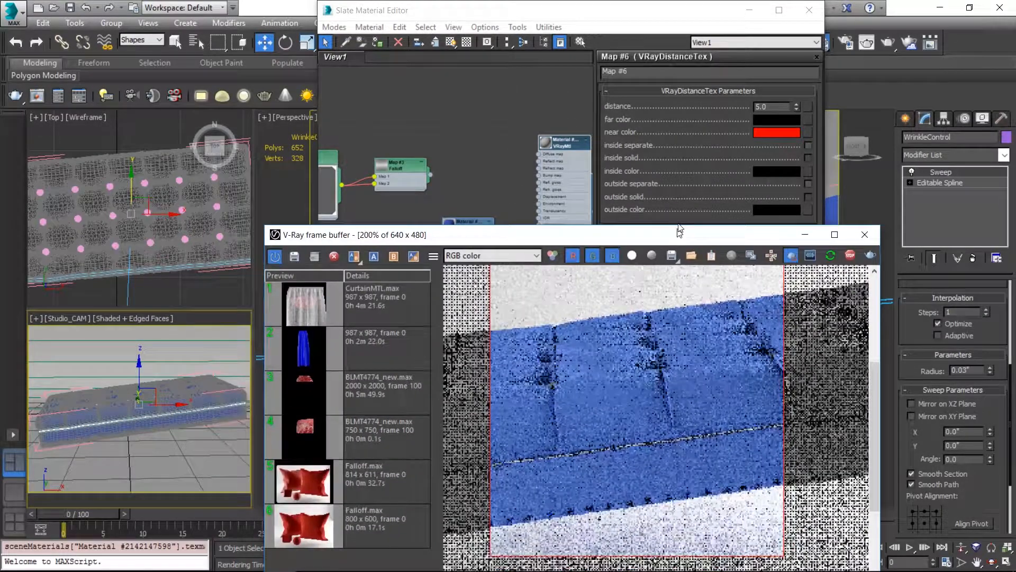
{"action": "scroll", "coordinate": [631, 401], "scroll_direction": "up", "scroll_amount": 2}
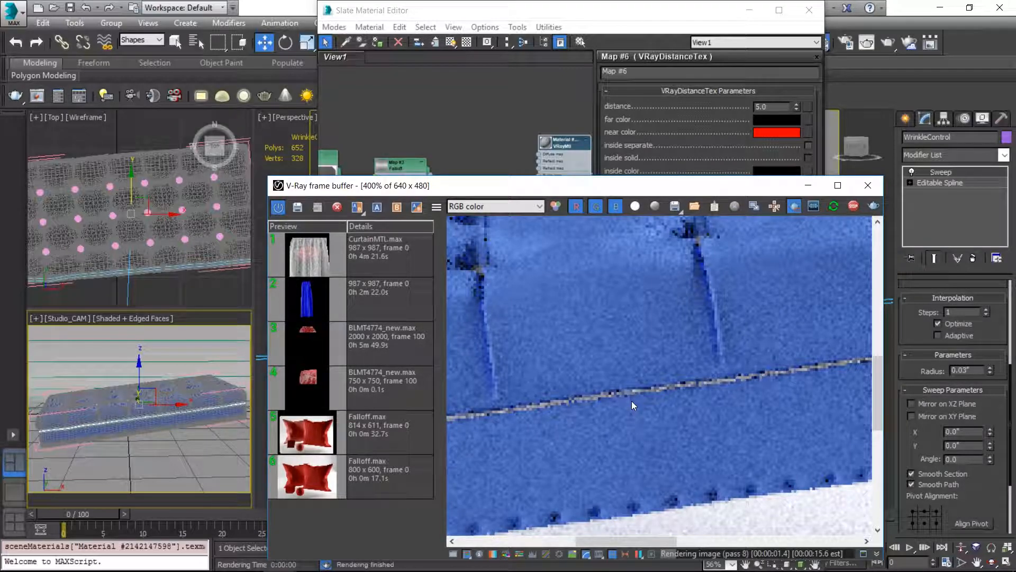
{"action": "middle_click_drag", "start_coordinate": [599, 395], "coordinate": [607, 364]}
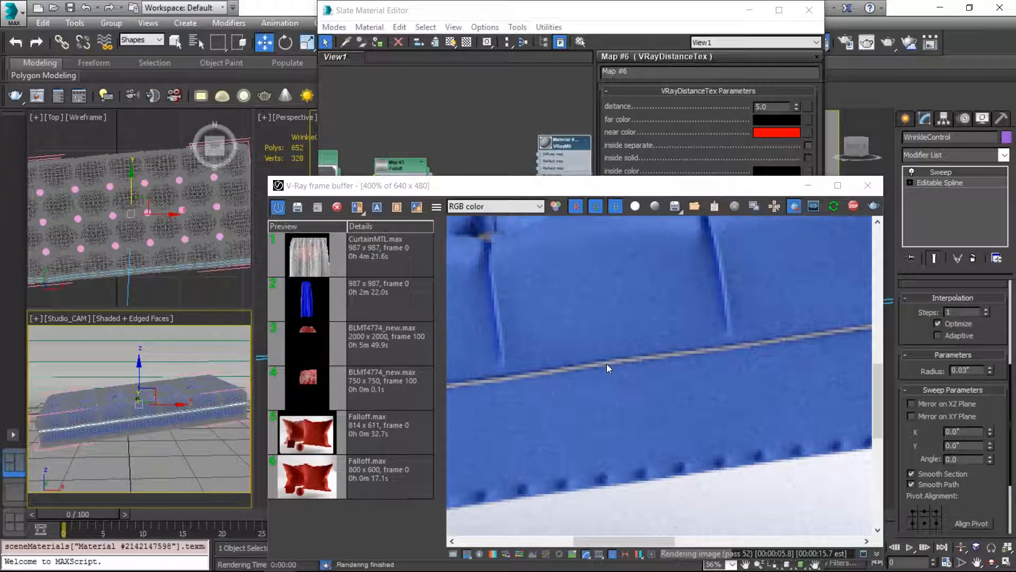
Step: Orbit the Studio_CAM view around the ottoman and check the distance map's band along the seam in the render
{"action": "left_click", "coordinate": [461, 171]}
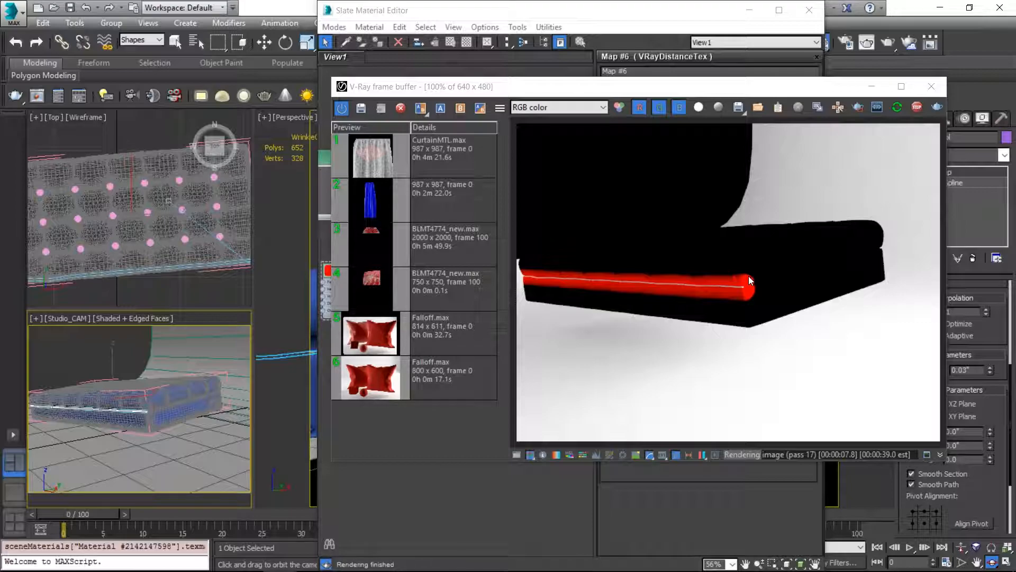
{"action": "left_click_drag", "start_coordinate": [233, 391], "coordinate": [195, 379]}
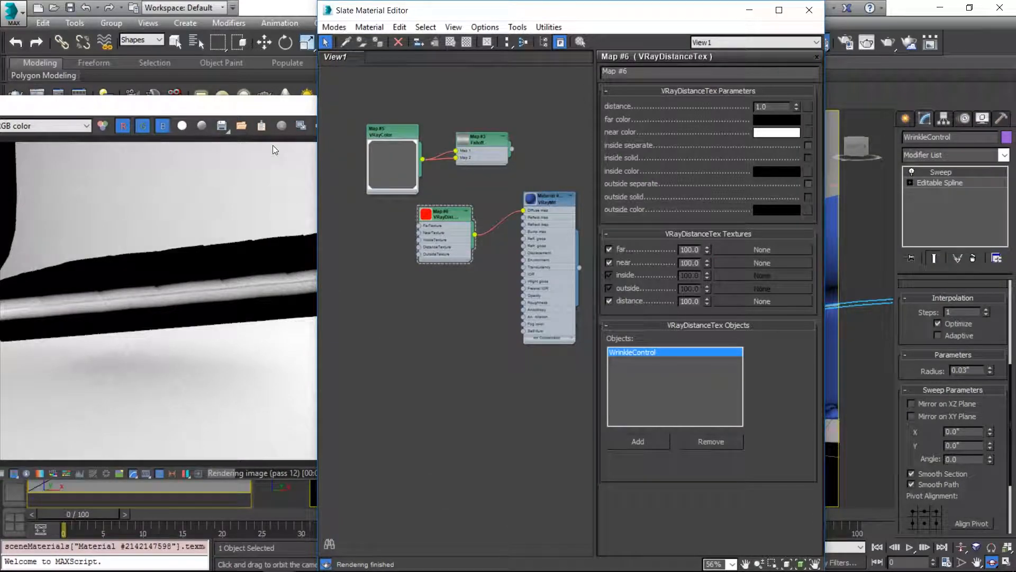
{"action": "left_click", "coordinate": [196, 118]}
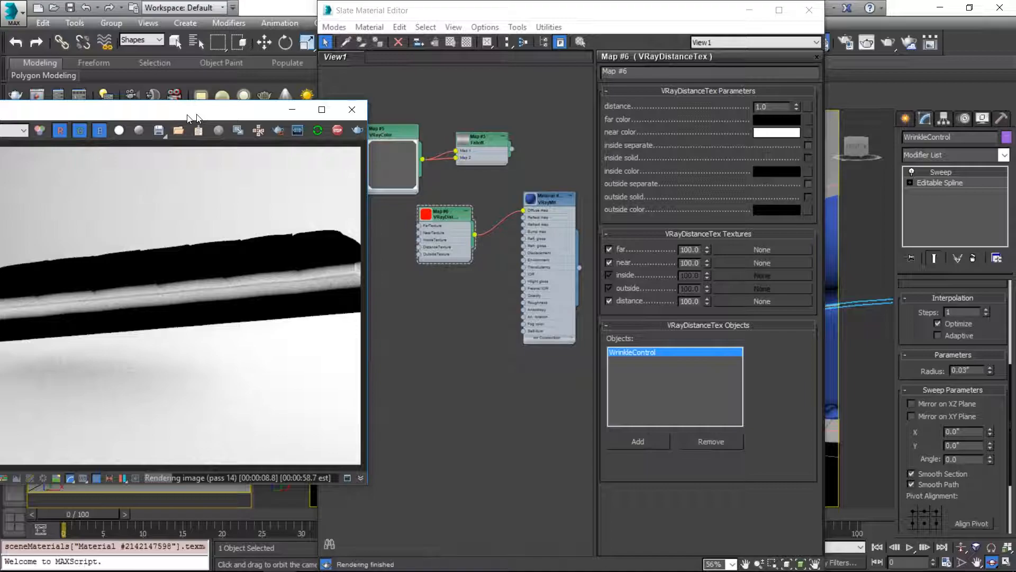
Step: Add a BerconNoise map below the VRayDistanceTex node and open its parameters
{"action": "scroll", "coordinate": [434, 274], "scroll_direction": "up", "scroll_amount": 1}
{"action": "right_click", "coordinate": [372, 309]}
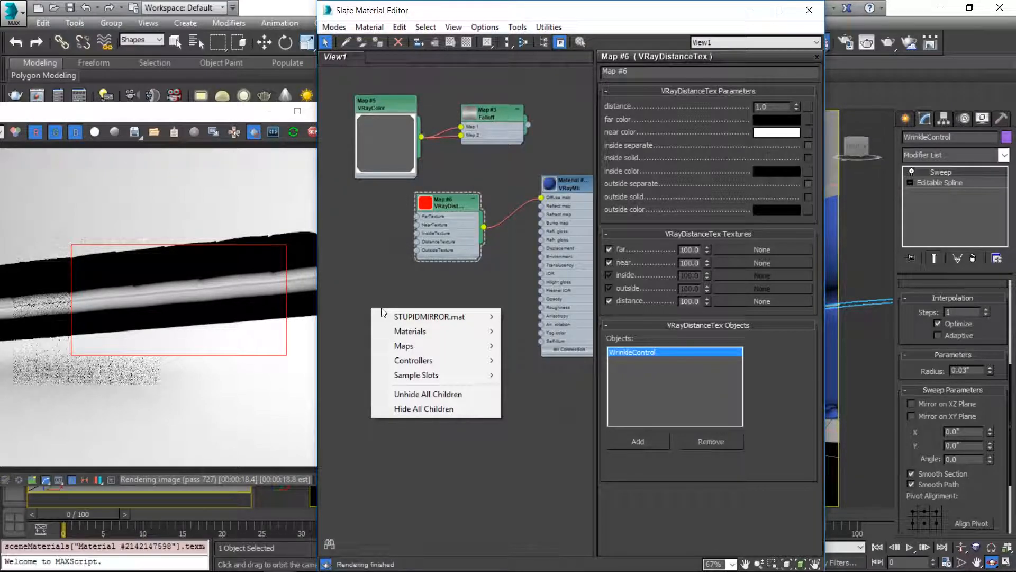
{"action": "mouse_move", "coordinate": [373, 350]}
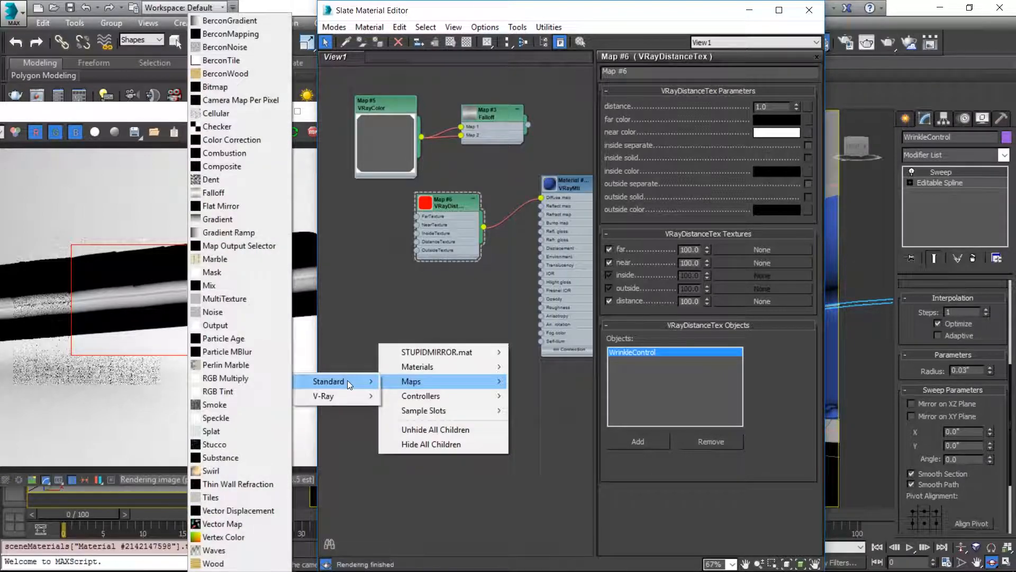
{"action": "left_click", "coordinate": [237, 46]}
{"action": "left_click_drag", "start_coordinate": [380, 337], "coordinate": [449, 290]}
{"action": "double_click", "coordinate": [431, 312]}
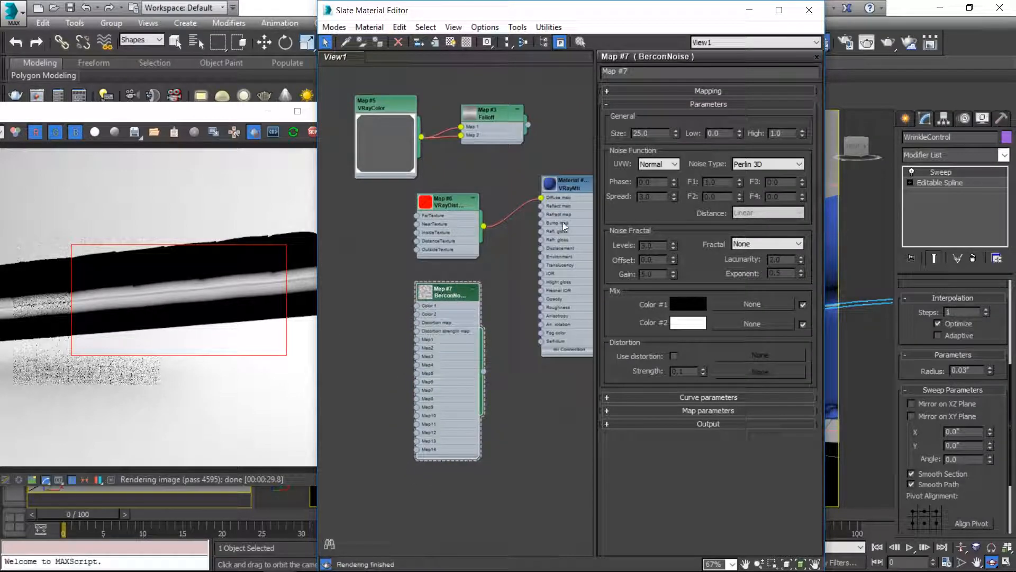
Step: Set the BerconNoise size to 2.0 and connect the map to the NearTexture input of the VRayDistanceTex map
{"action": "left_click", "coordinate": [678, 91]}
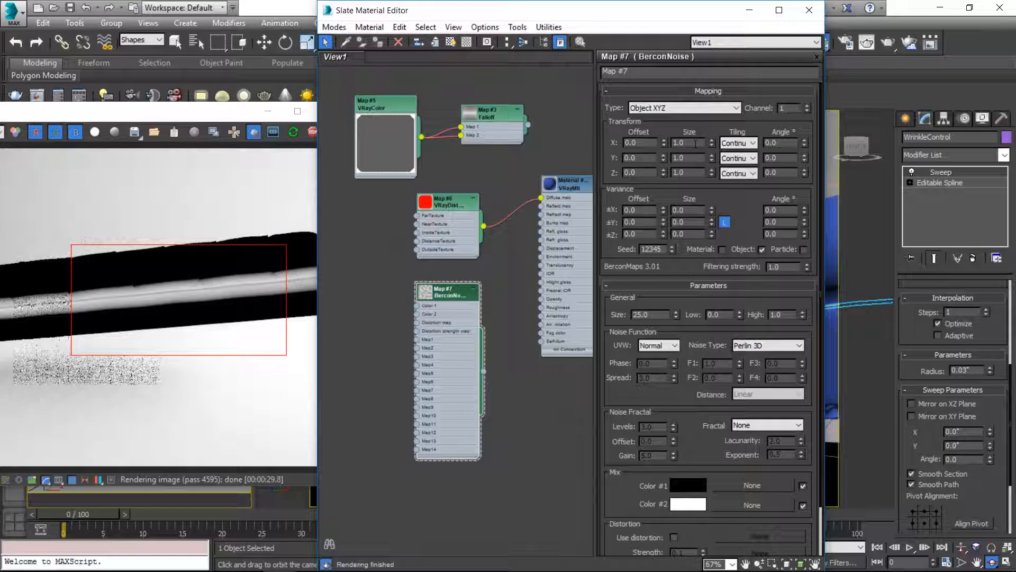
{"action": "left_click", "coordinate": [655, 314]}
{"action": "scroll", "coordinate": [430, 350], "scroll_direction": "up", "scroll_amount": 4}
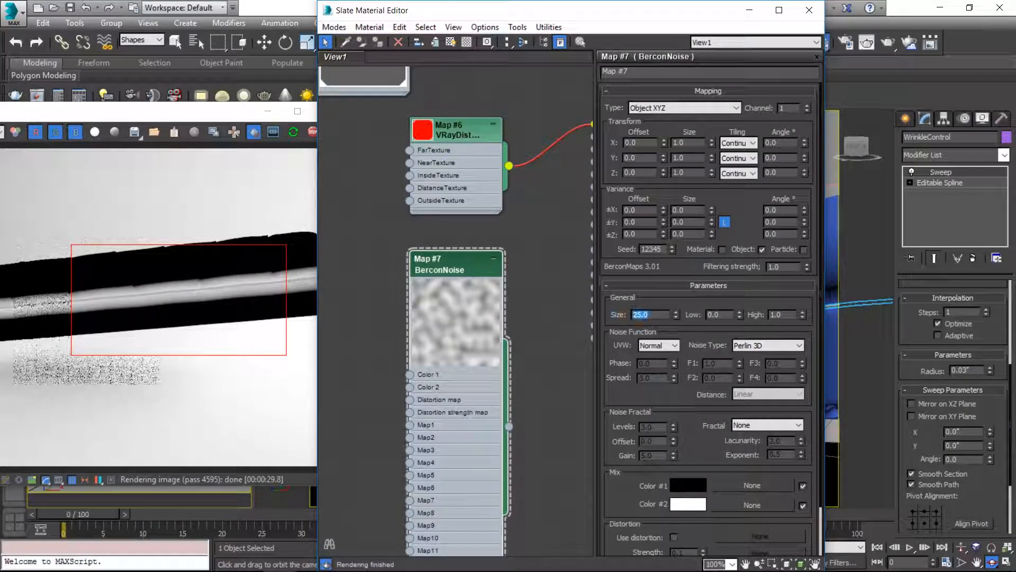
{"action": "type", "text": "2"}
{"action": "key", "text": "Return"}
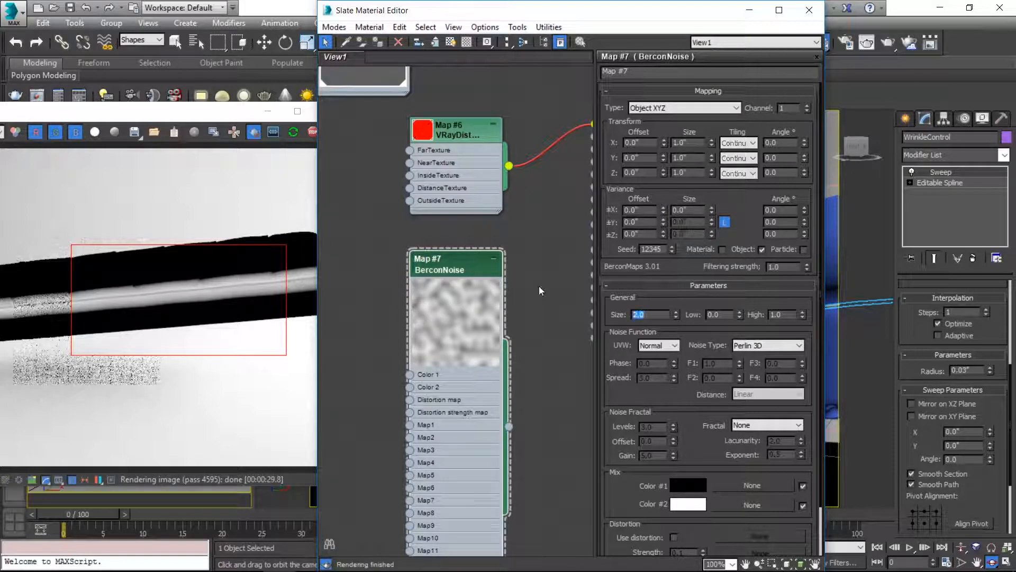
{"action": "left_click_drag", "start_coordinate": [508, 427], "coordinate": [410, 164]}
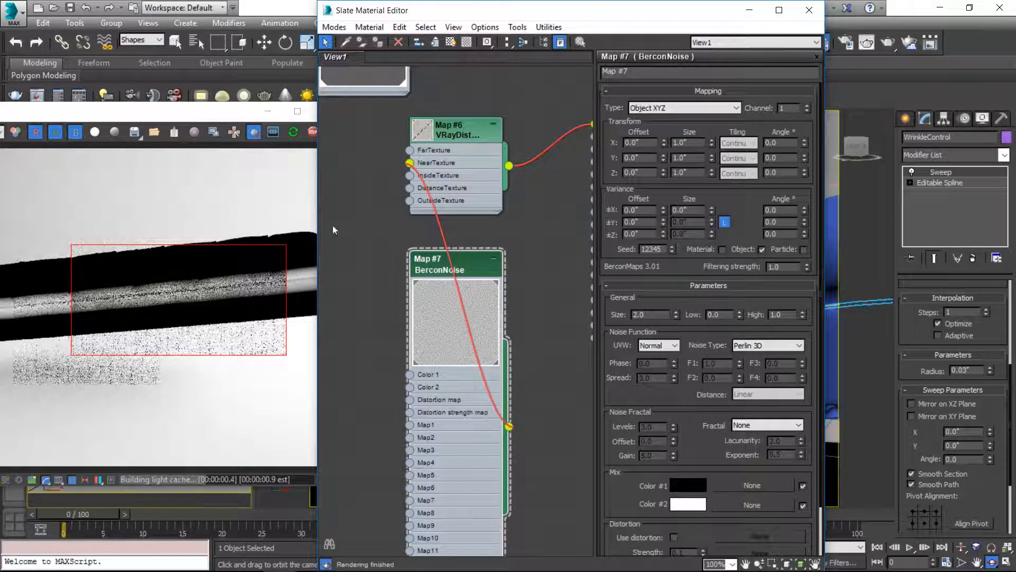
{"action": "left_click_drag", "start_coordinate": [423, 254], "coordinate": [277, 212]}
{"action": "middle_click_drag", "start_coordinate": [384, 189], "coordinate": [497, 195]}
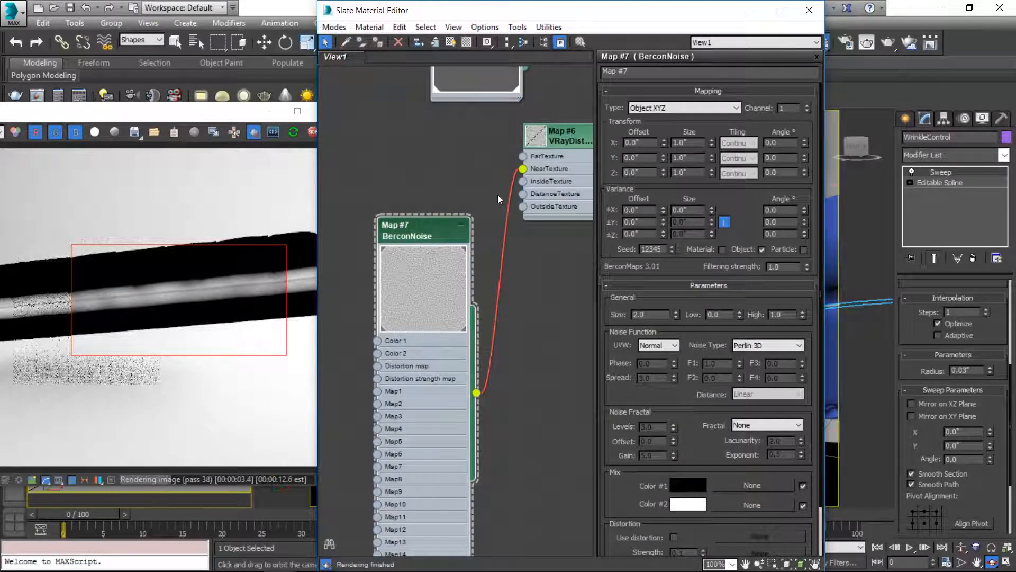
Step: Try a BerconNoise size of 0.1, and set the size to 0.5 instead
{"action": "left_click_drag", "start_coordinate": [650, 315], "coordinate": [575, 314]}
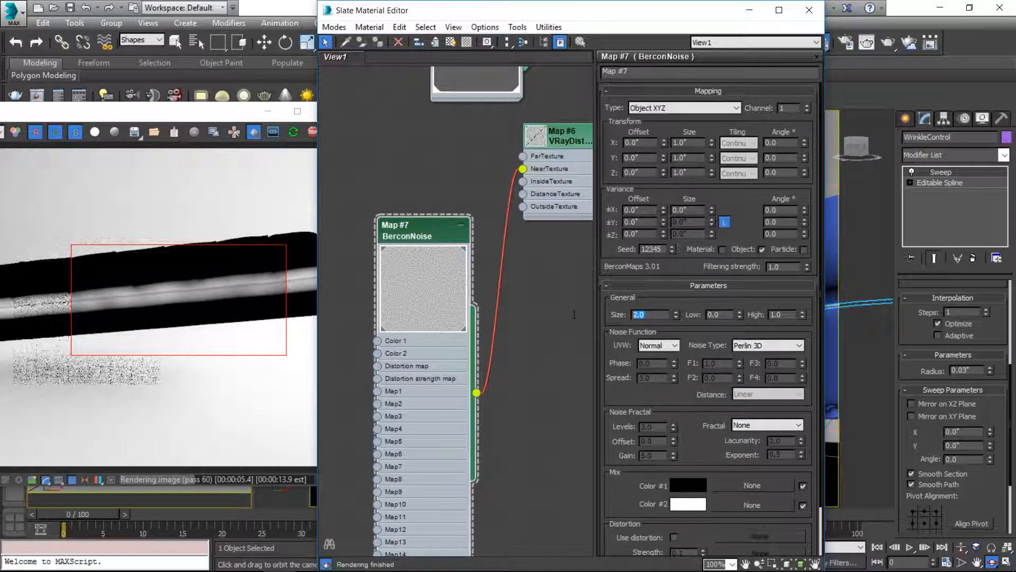
{"action": "type", "text": "0.1"}
{"action": "key", "text": "Return"}
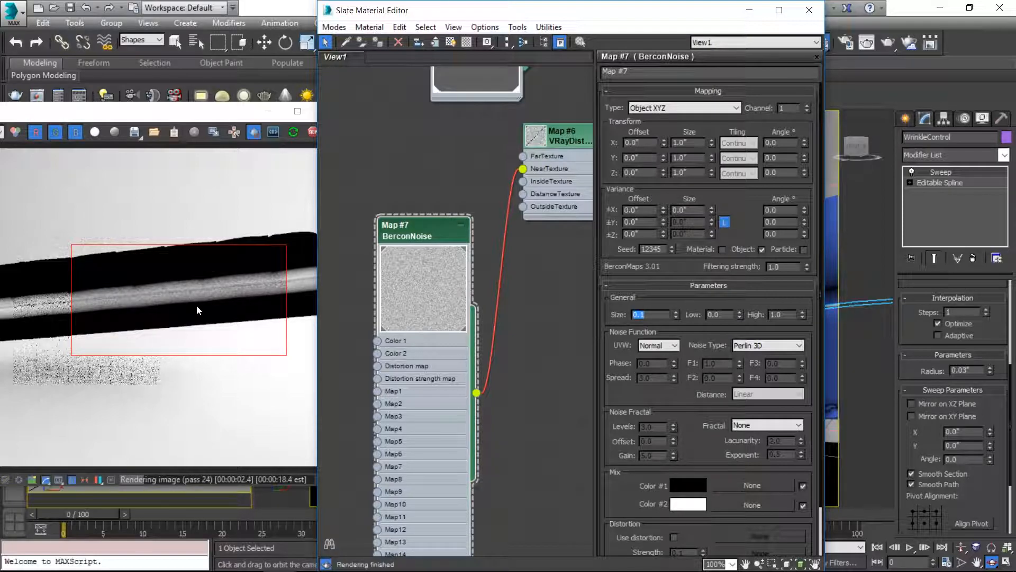
{"action": "type", "text": "0.5"}
{"action": "key", "text": "Return"}
Step: Set the BerconNoise fractal to Turbulence and its noise type to Simplex 4D
{"action": "left_click", "coordinate": [767, 425]}
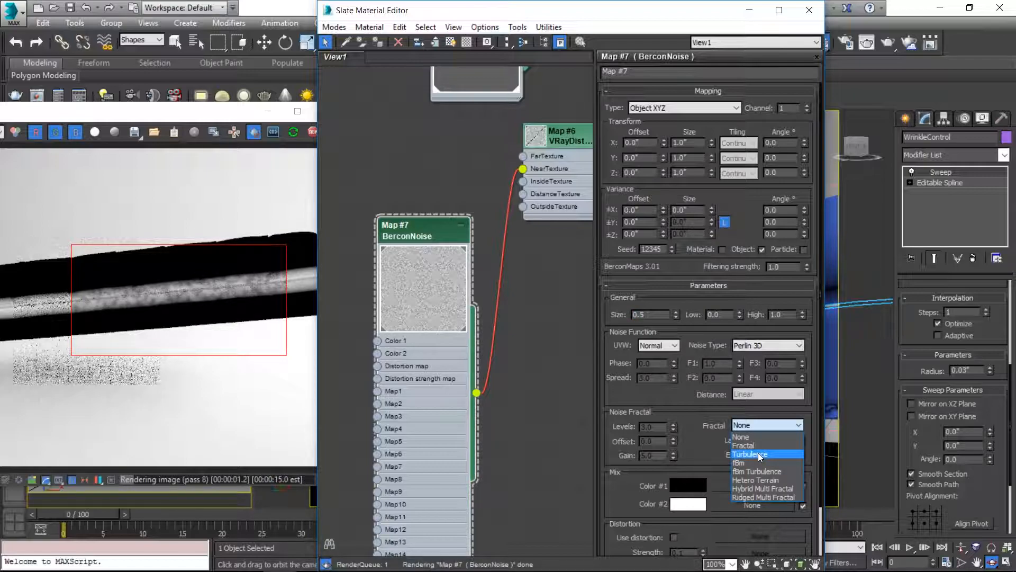
{"action": "left_click", "coordinate": [758, 454]}
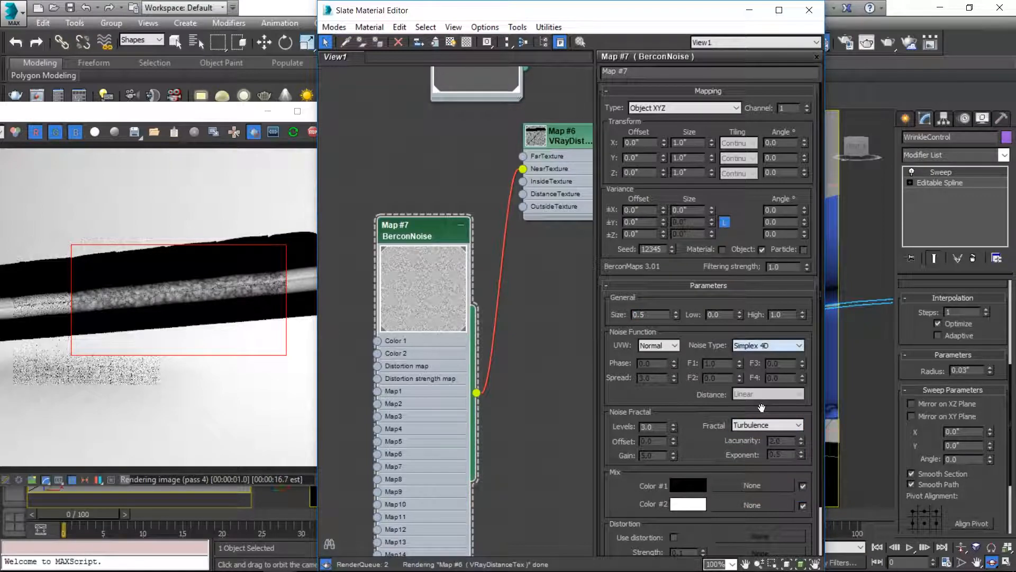
{"action": "left_click", "coordinate": [762, 407]}
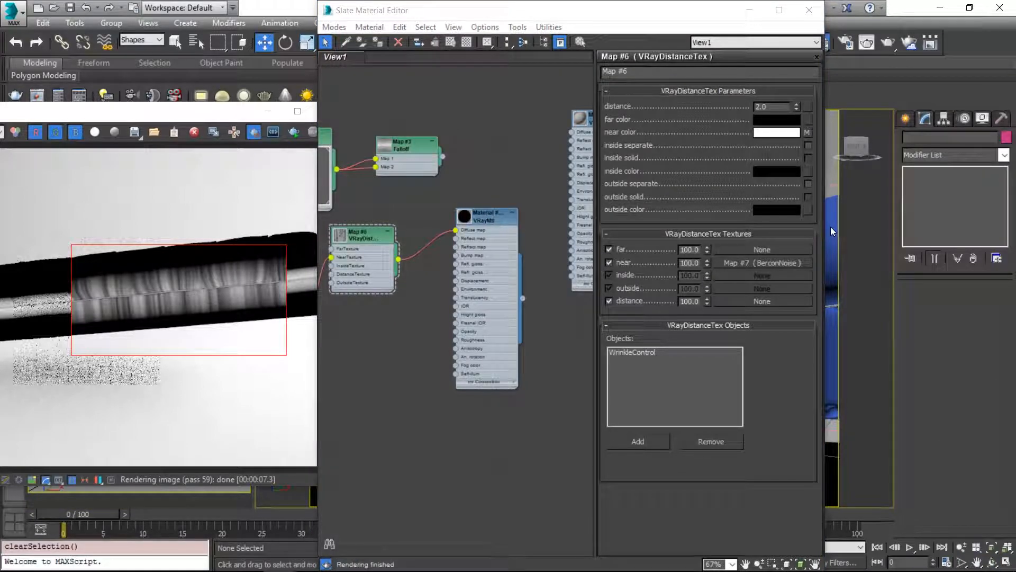
Step: Set the selection filter to All and select the tufted ottoman object in the perspective view
{"action": "left_click", "coordinate": [157, 40]}
{"action": "left_click", "coordinate": [138, 49]}
{"action": "left_click", "coordinate": [834, 243]}
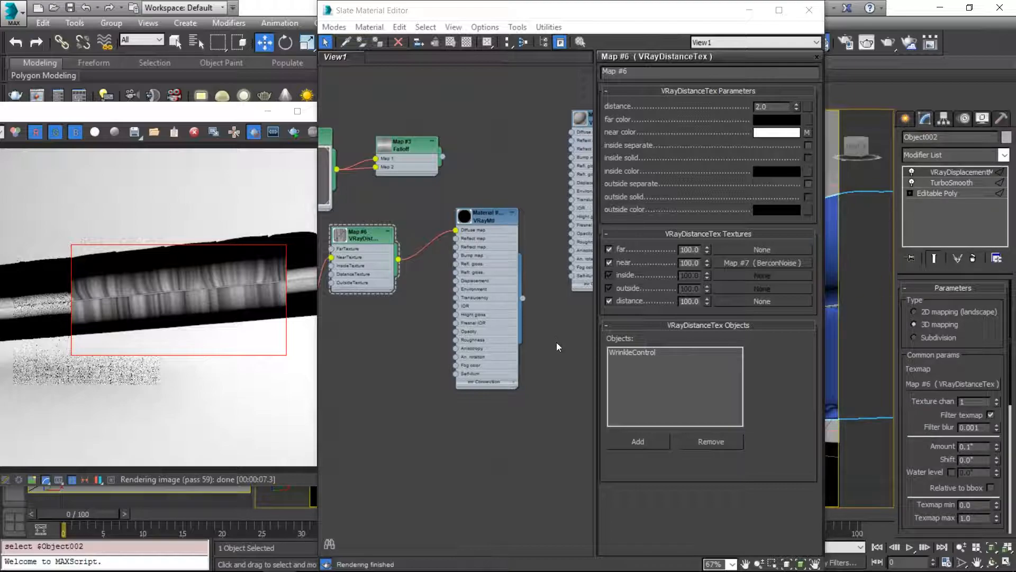
Step: Connect the Falloff map to the diffuse slot of the ottoman's VRayMtl in place of the VRayDistanceTex map
{"action": "middle_click_drag", "start_coordinate": [430, 290], "coordinate": [448, 289]}
{"action": "scroll", "coordinate": [448, 290], "scroll_direction": "up", "scroll_amount": 2}
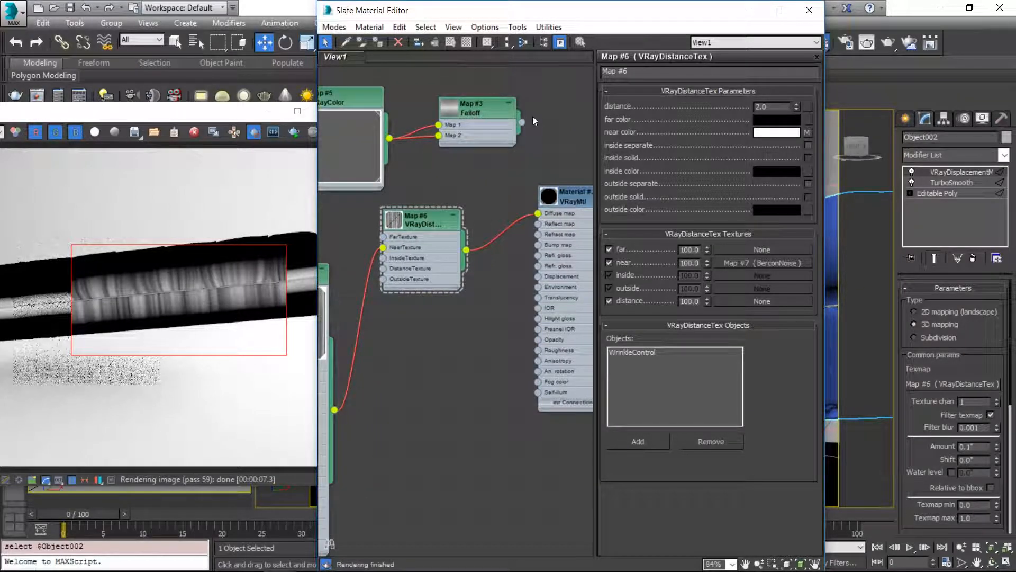
{"action": "left_click_drag", "start_coordinate": [522, 122], "coordinate": [538, 214]}
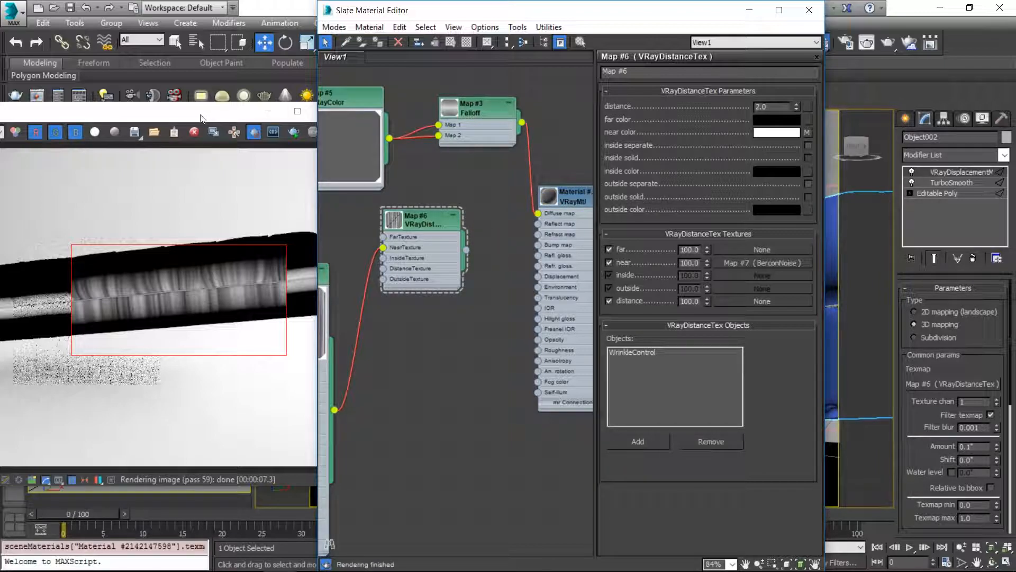
Step: Disable the ottoman's VRayDisplacementMod and render a wider region over the ottoman for comparison
{"action": "left_click", "coordinate": [912, 172]}
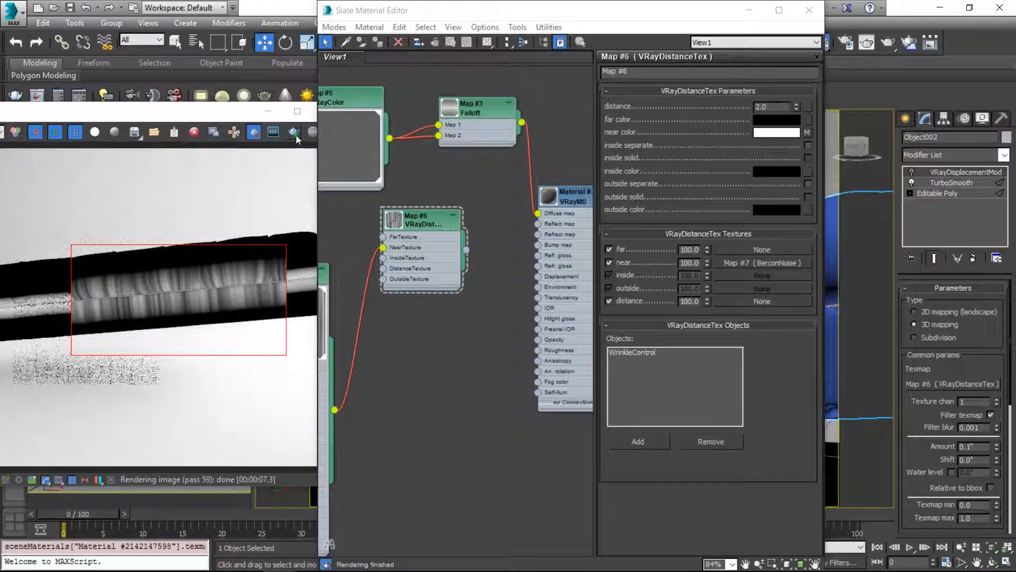
{"action": "left_click", "coordinate": [293, 133]}
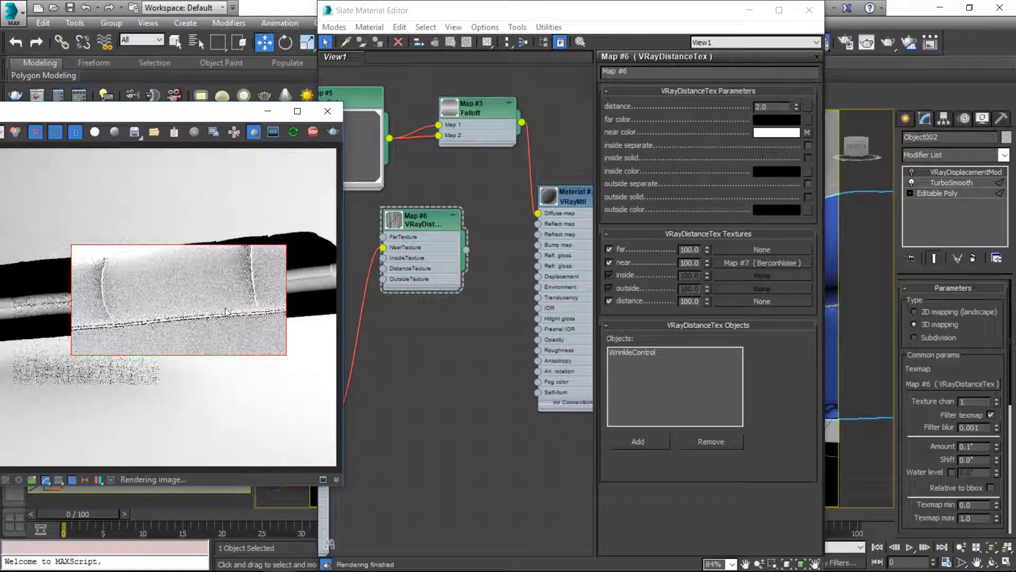
{"action": "left_click", "coordinate": [180, 492]}
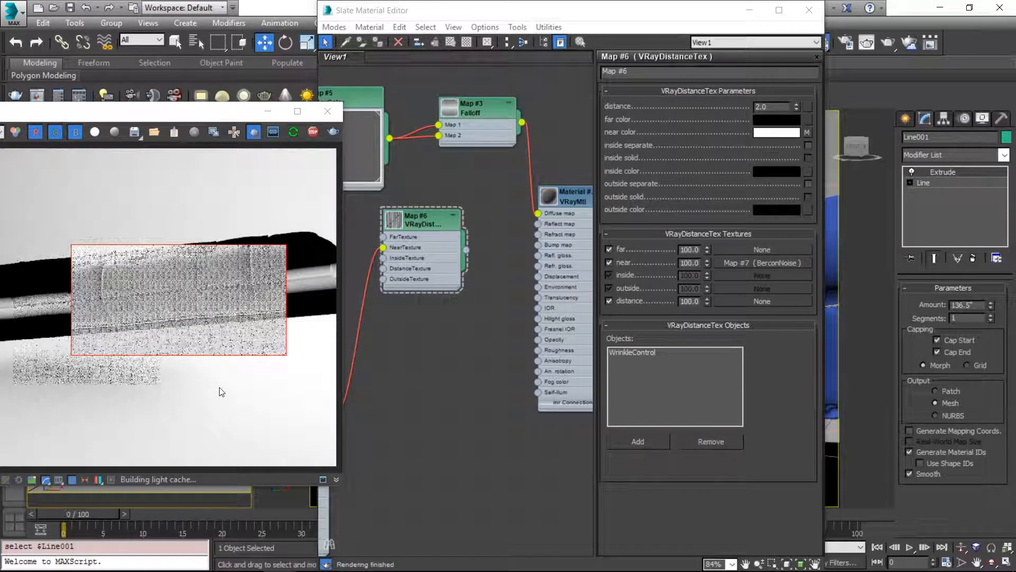
{"action": "left_click_drag", "start_coordinate": [0, 205], "coordinate": [337, 392]}
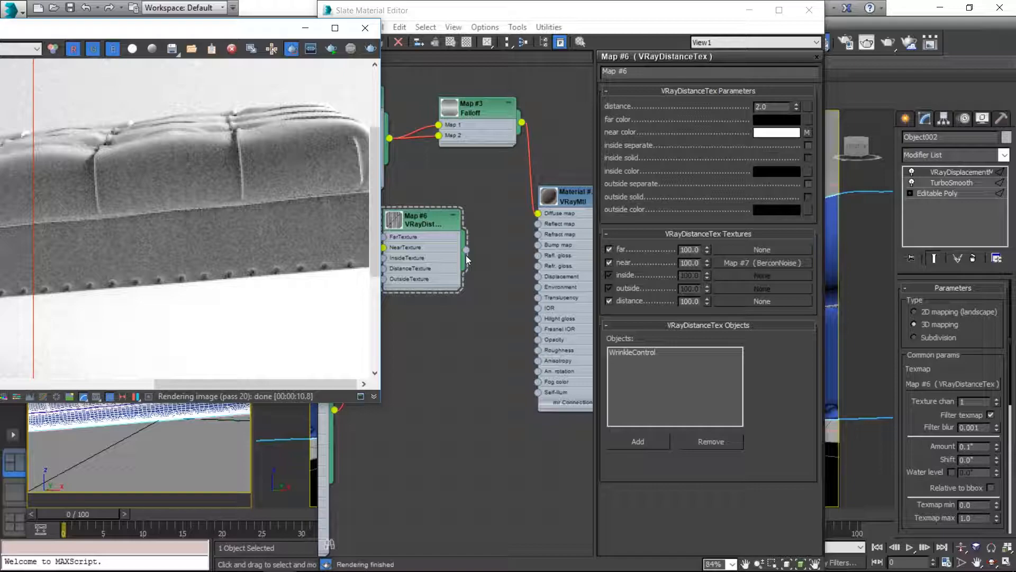
Step: Instance the VRayDistanceTex map as the VRayDisplacementMod texmap with texmap filtering off, and mark a render region over the seam
{"action": "left_click_drag", "start_coordinate": [466, 252], "coordinate": [952, 384]}
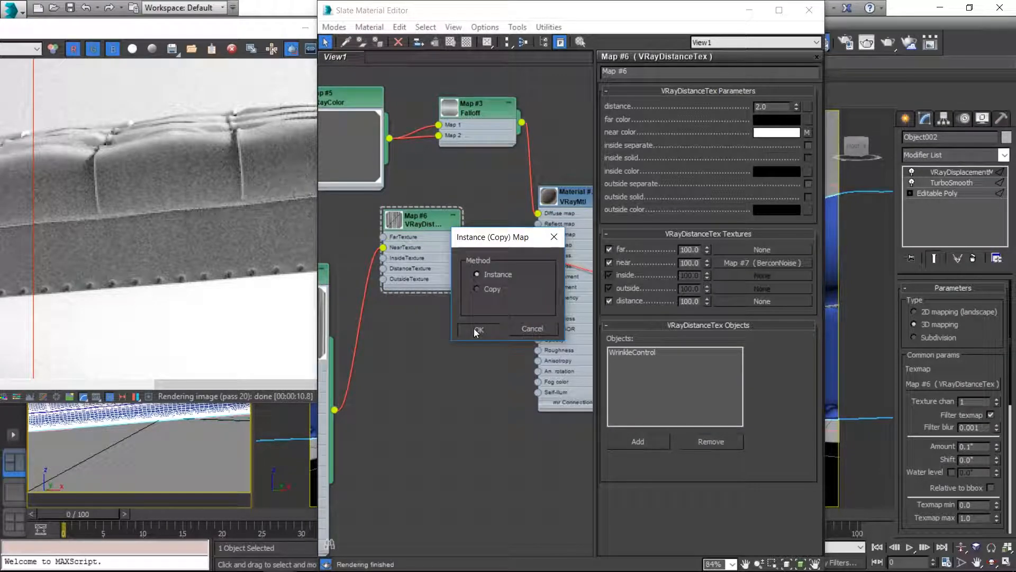
{"action": "left_click", "coordinate": [475, 329]}
{"action": "left_click", "coordinate": [989, 416]}
{"action": "left_click_drag", "start_coordinate": [76, 143], "coordinate": [266, 278]}
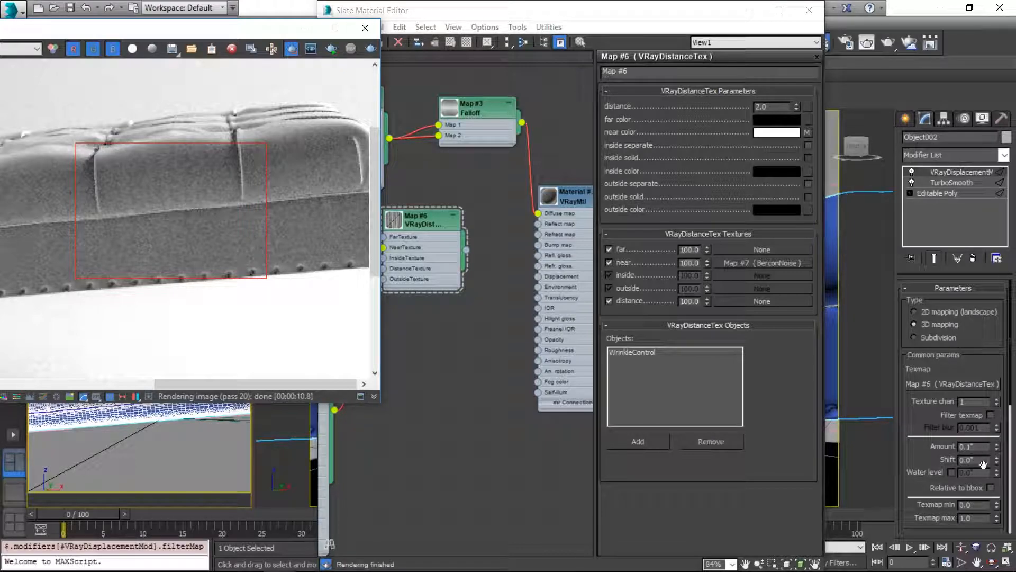
Step: Try a VRayDisplacementMod amount of 0.5" on the ottoman and render the marked seam region
{"action": "double_click", "coordinate": [973, 446]}
{"action": "type", "text": "0.5"}
{"action": "key", "text": "Return"}
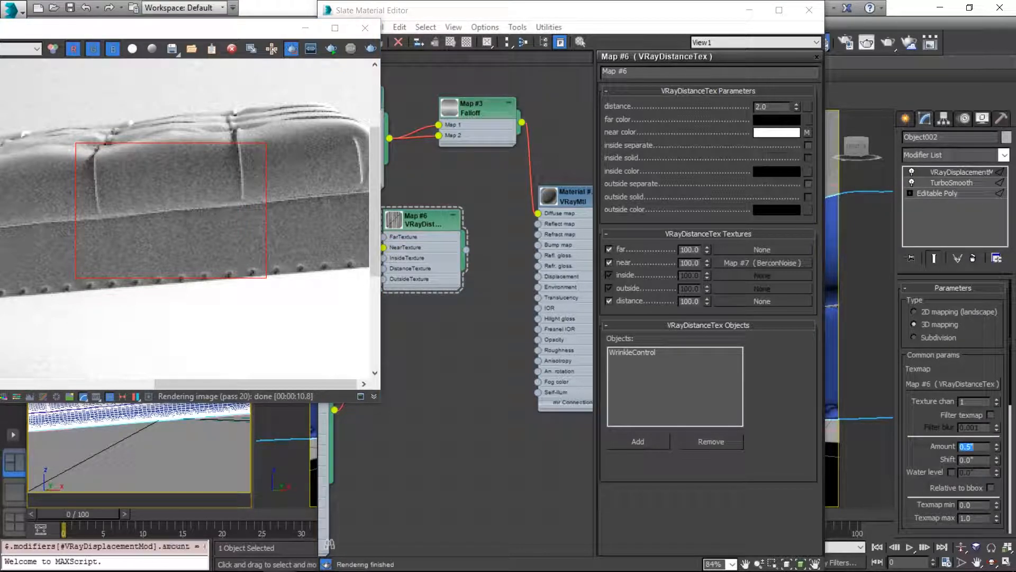
{"action": "left_click", "coordinate": [330, 49]}
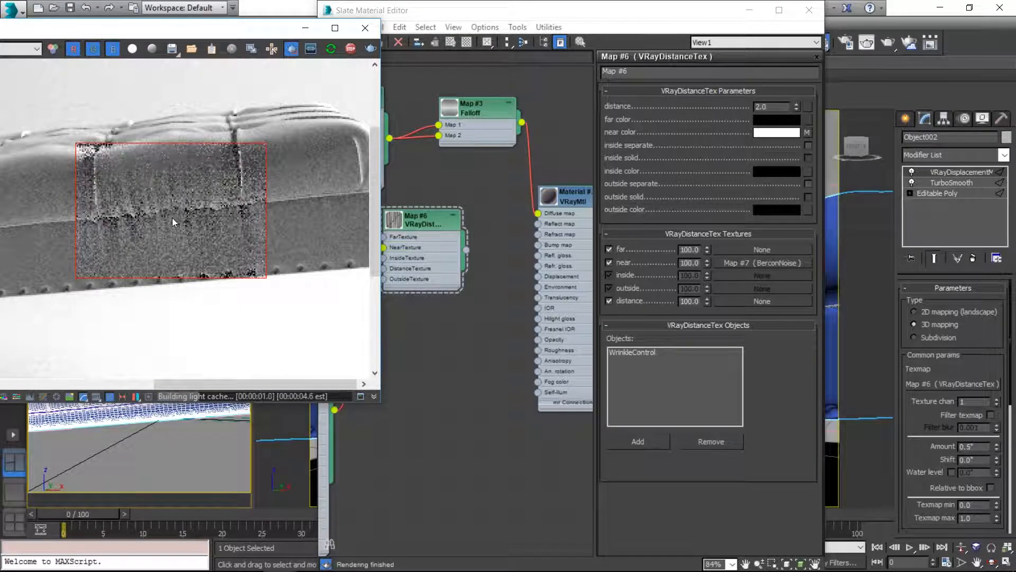
Step: Clear the render region, mark a wider one covering most of the ottoman, and move the frame buffer fully into view
{"action": "left_click", "coordinate": [292, 49]}
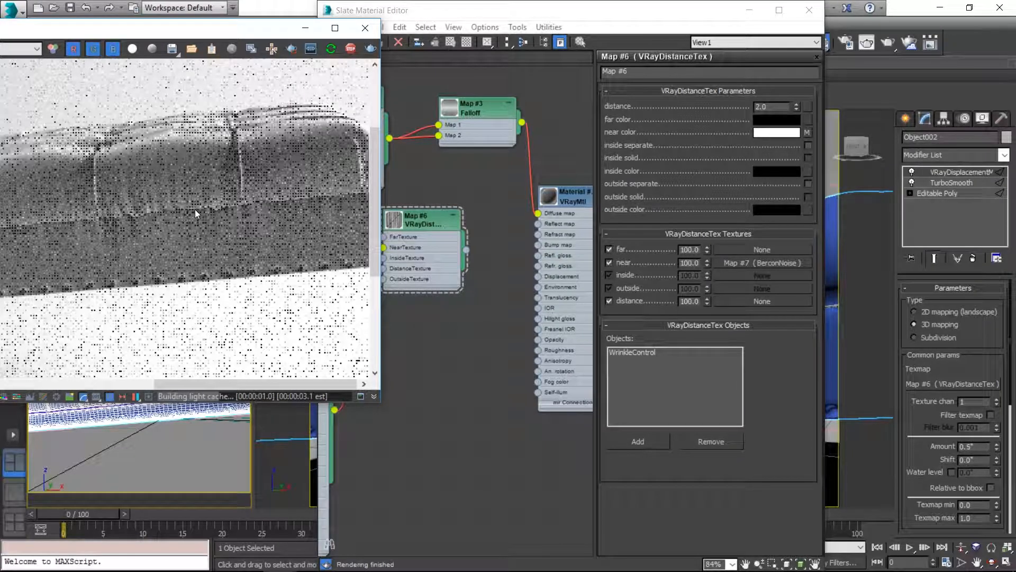
{"action": "scroll", "coordinate": [194, 209], "scroll_direction": "down", "scroll_amount": 1}
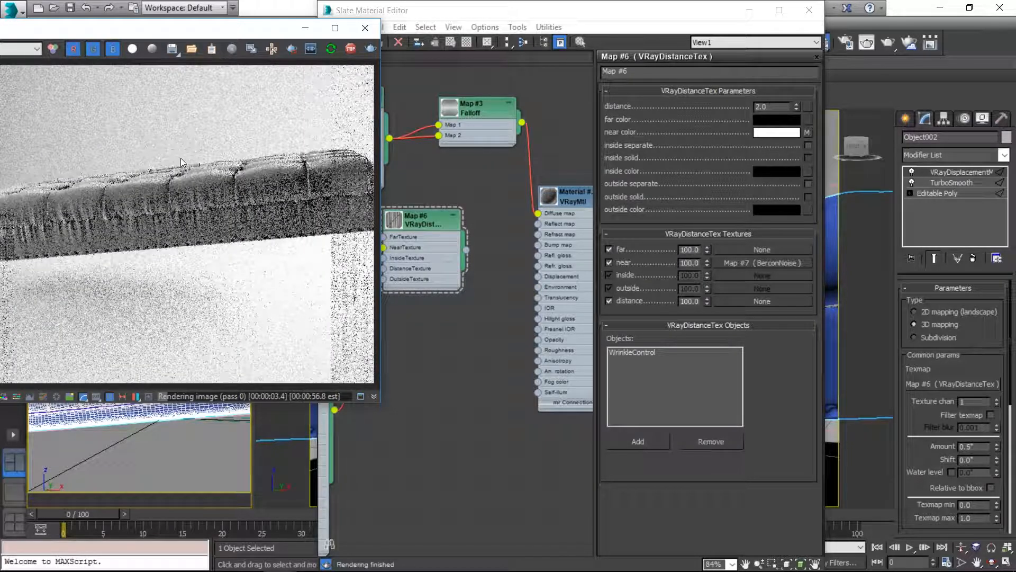
{"action": "left_click", "coordinate": [292, 48]}
{"action": "left_click_drag", "start_coordinate": [80, 122], "coordinate": [353, 275]}
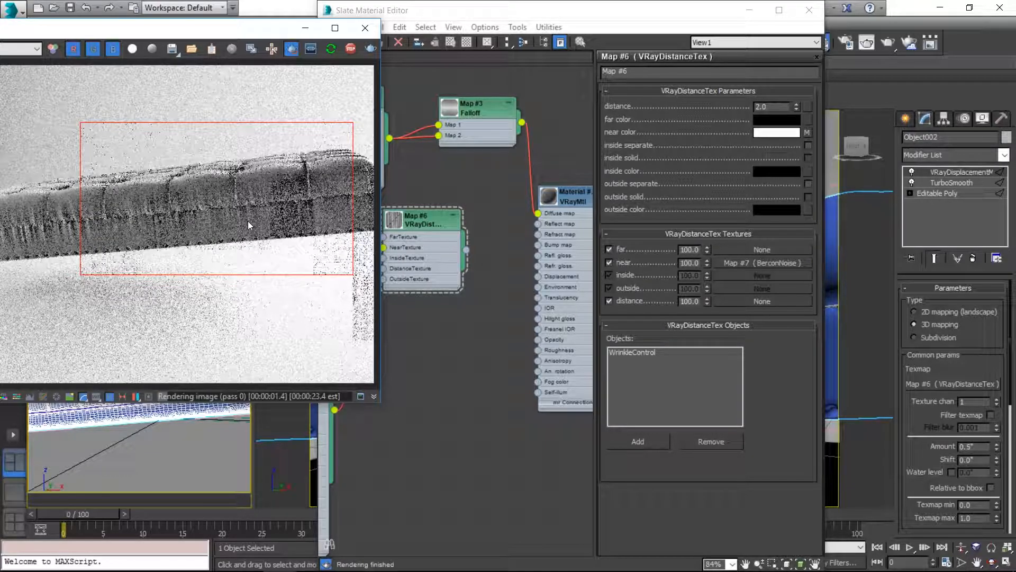
{"action": "scroll", "coordinate": [248, 221], "scroll_direction": "up", "scroll_amount": 2}
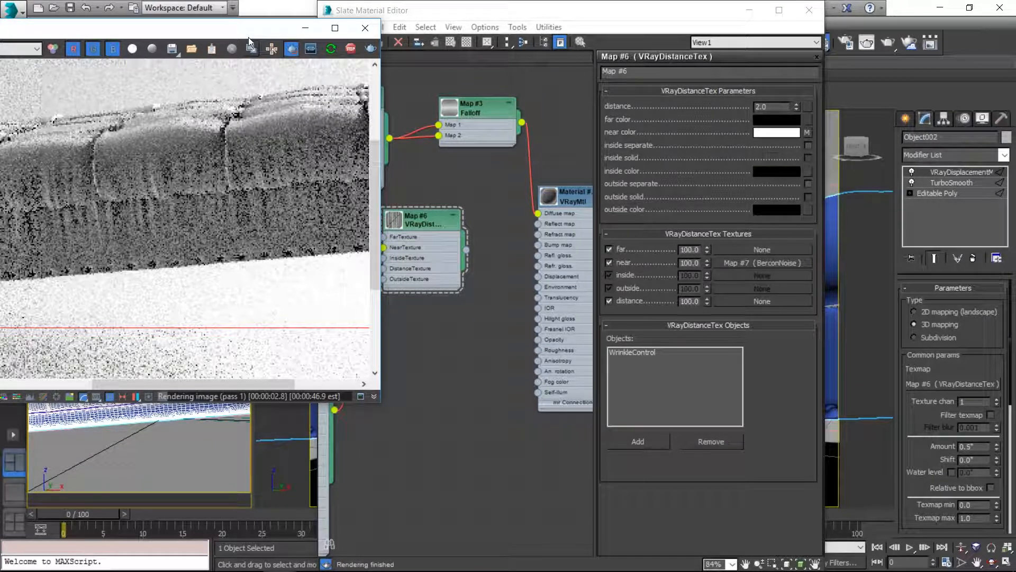
{"action": "left_click_drag", "start_coordinate": [246, 30], "coordinate": [479, 41]}
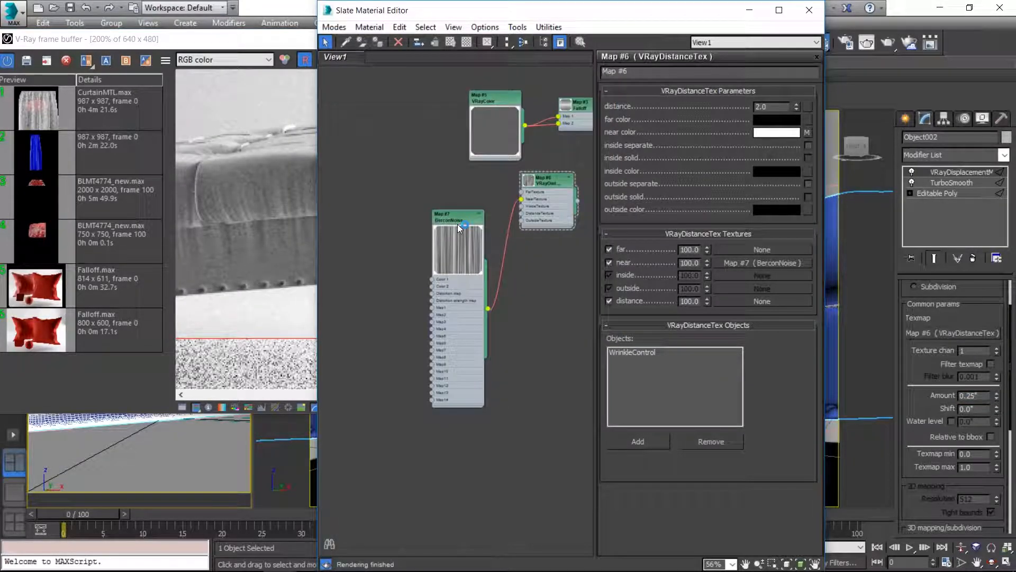
Step: Duplicate the striped BerconNoise map in the node view and set the copy's Y size to 1
{"action": "left_click_drag", "start_coordinate": [457, 224], "coordinate": [401, 215]}
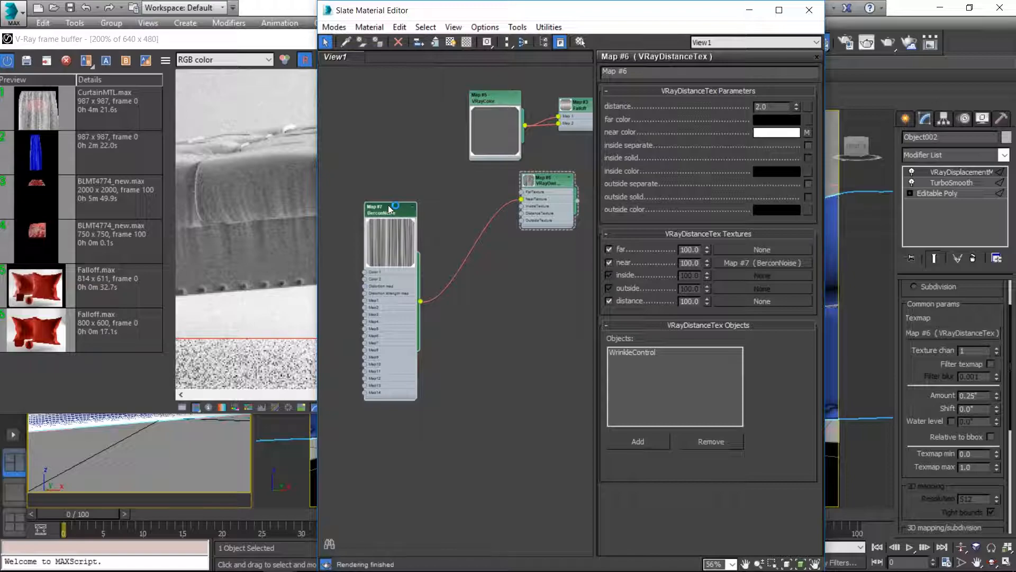
{"action": "left_click_drag", "start_coordinate": [389, 209], "coordinate": [380, 410], "text": "shift"}
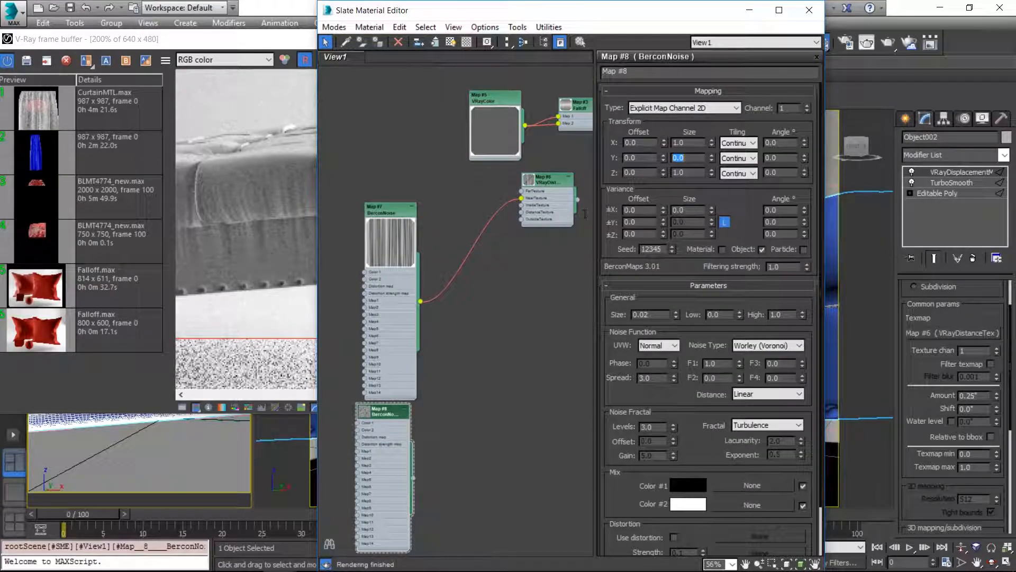
{"action": "type", "text": "1"}
{"action": "key", "text": "Return"}
{"action": "scroll", "coordinate": [478, 272], "scroll_direction": "up", "scroll_amount": 5}
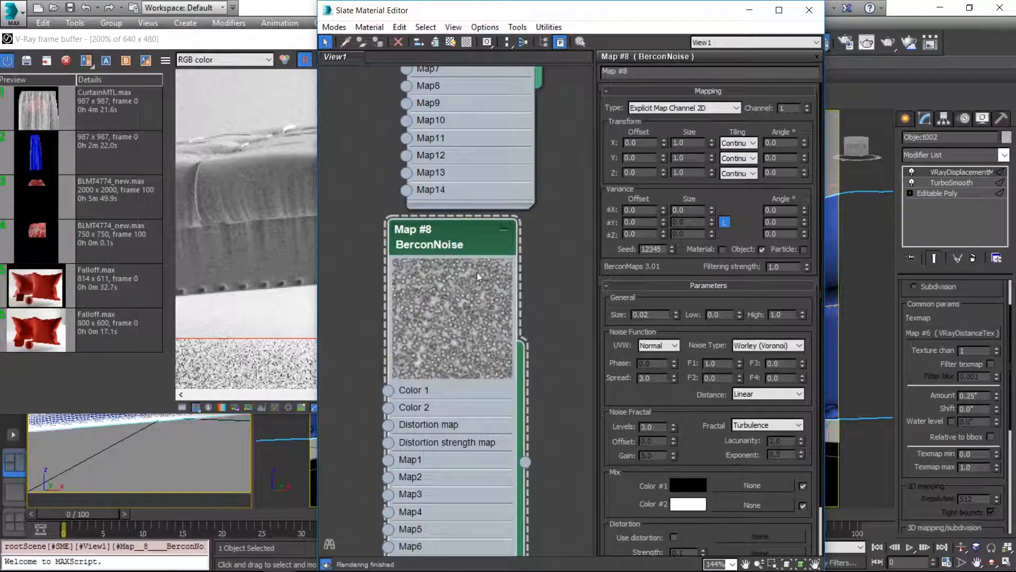
Step: Set the copied BerconNoise to Perlin 3D noise with a size of 0.1 and the Fractal fractal type
{"action": "left_click", "coordinate": [767, 345]}
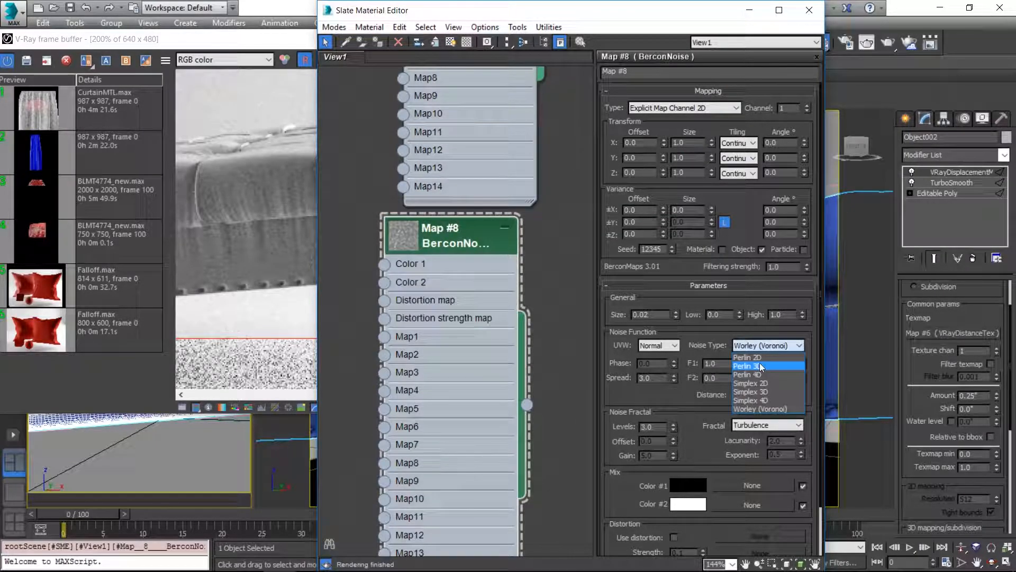
{"action": "left_click", "coordinate": [757, 367]}
{"action": "double_click", "coordinate": [422, 234]}
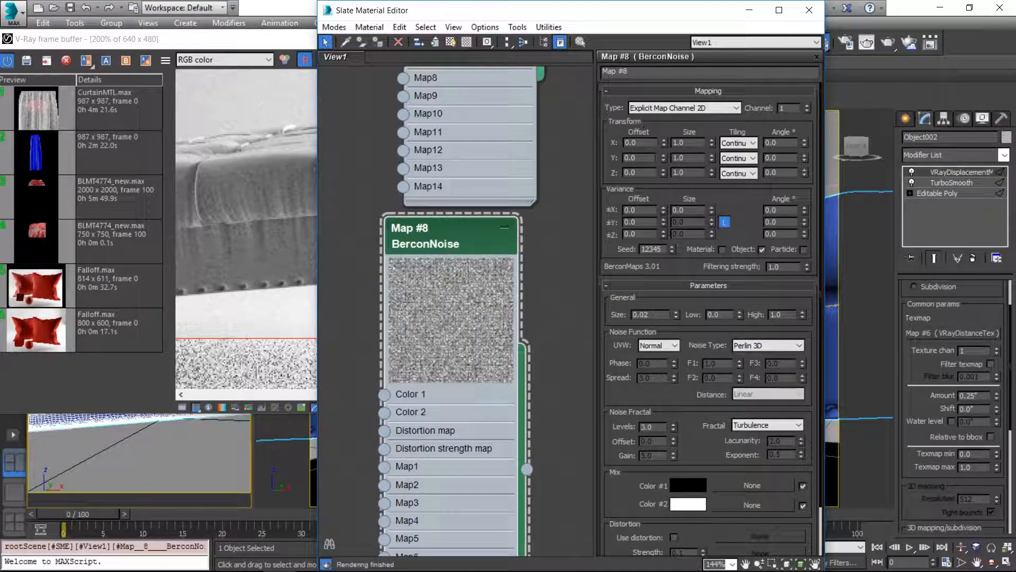
{"action": "double_click", "coordinate": [641, 315]}
{"action": "type", "text": "0.1"}
{"action": "key", "text": "Return"}
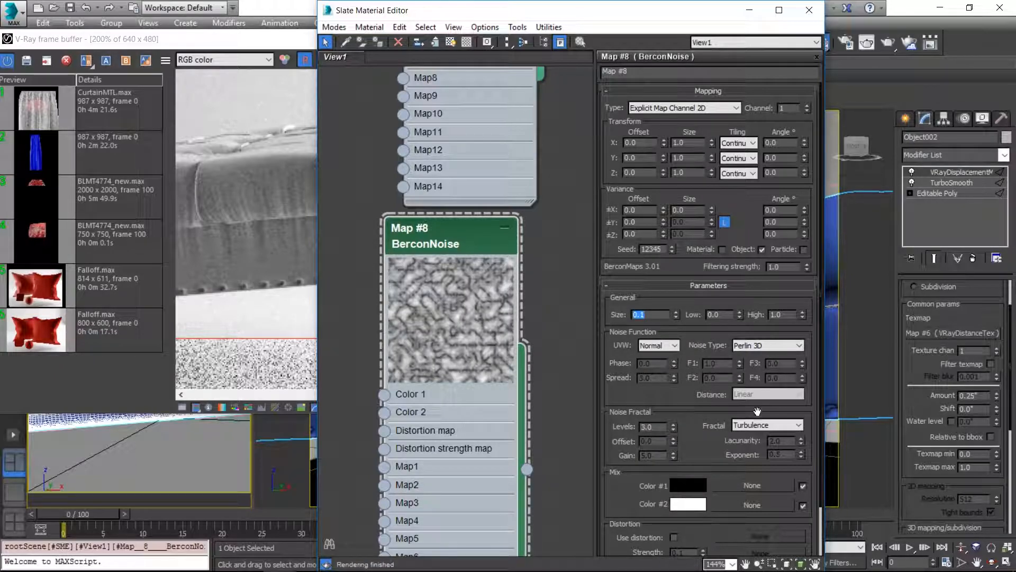
{"action": "left_click", "coordinate": [755, 425]}
{"action": "left_click", "coordinate": [756, 436]}
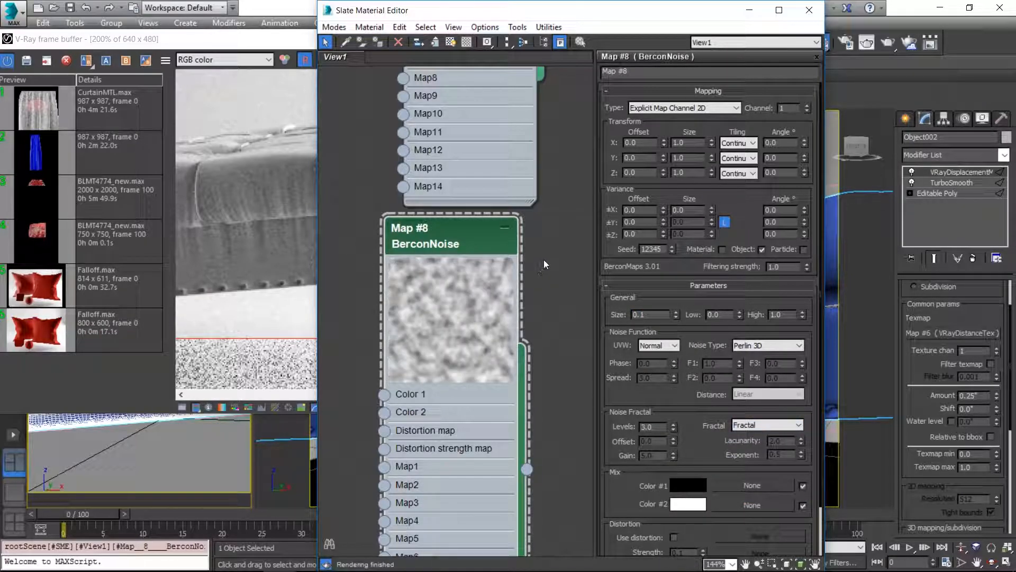
Step: Increase the copied BerconNoise's contrast by setting its Low threshold to 0.19 and High to 0.87
{"action": "scroll", "coordinate": [548, 214], "scroll_direction": "down", "scroll_amount": 2}
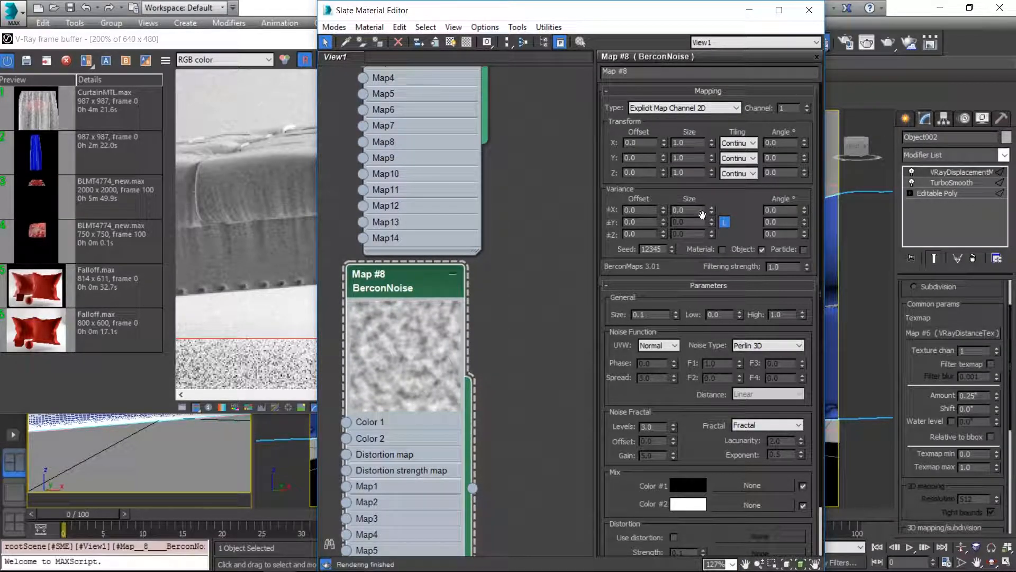
{"action": "left_click", "coordinate": [709, 91]}
{"action": "left_click_drag", "start_coordinate": [740, 133], "coordinate": [741, 119]}
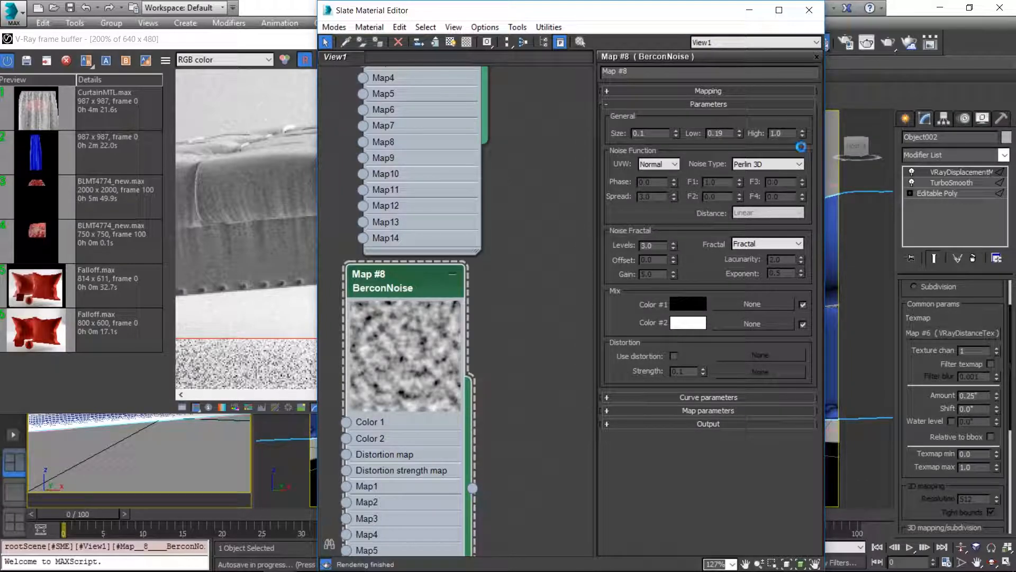
{"action": "left_click_drag", "start_coordinate": [802, 134], "coordinate": [802, 142]}
Step: Add a standard Mix map to the node view beside the two BerconNoise maps
{"action": "scroll", "coordinate": [522, 235], "scroll_direction": "down", "scroll_amount": 2}
{"action": "middle_click_drag", "start_coordinate": [522, 235], "coordinate": [430, 334]}
{"action": "scroll", "coordinate": [469, 190], "scroll_direction": "down", "scroll_amount": 4}
{"action": "middle_click_drag", "start_coordinate": [480, 271], "coordinate": [520, 263]}
{"action": "right_click", "coordinate": [520, 262]}
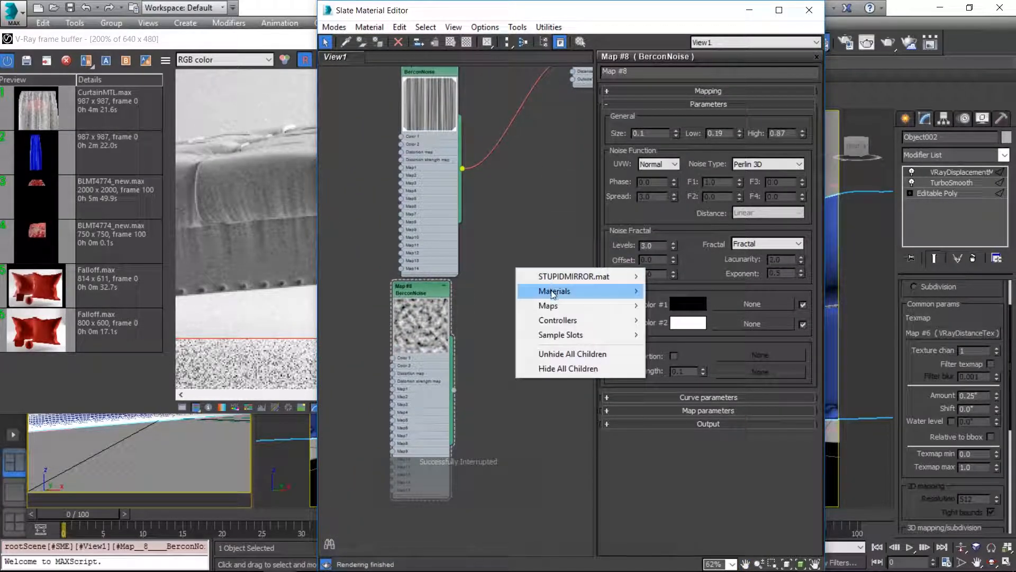
{"action": "mouse_move", "coordinate": [551, 290]}
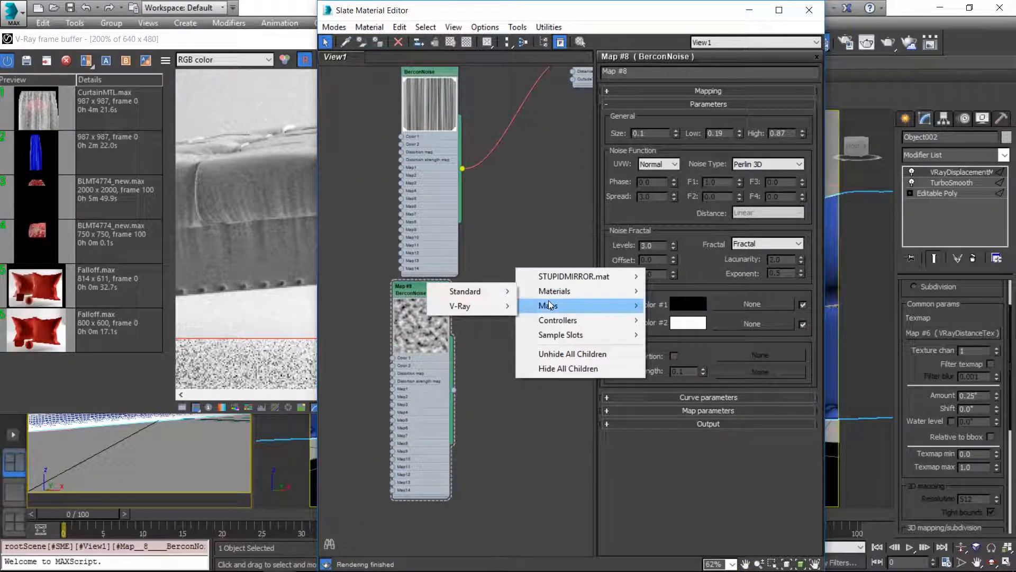
{"action": "mouse_move", "coordinate": [475, 305]}
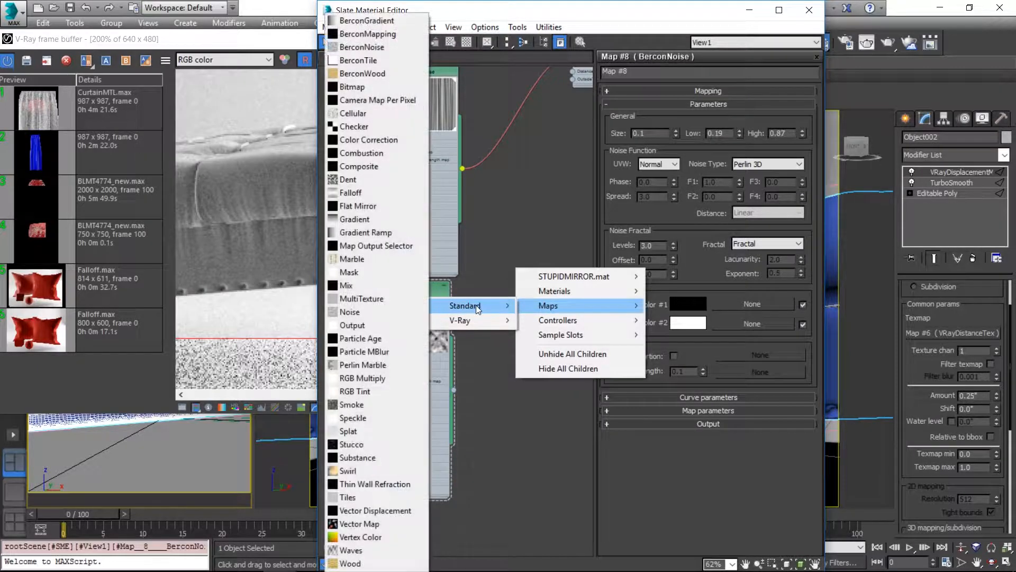
{"action": "left_click", "coordinate": [360, 286]}
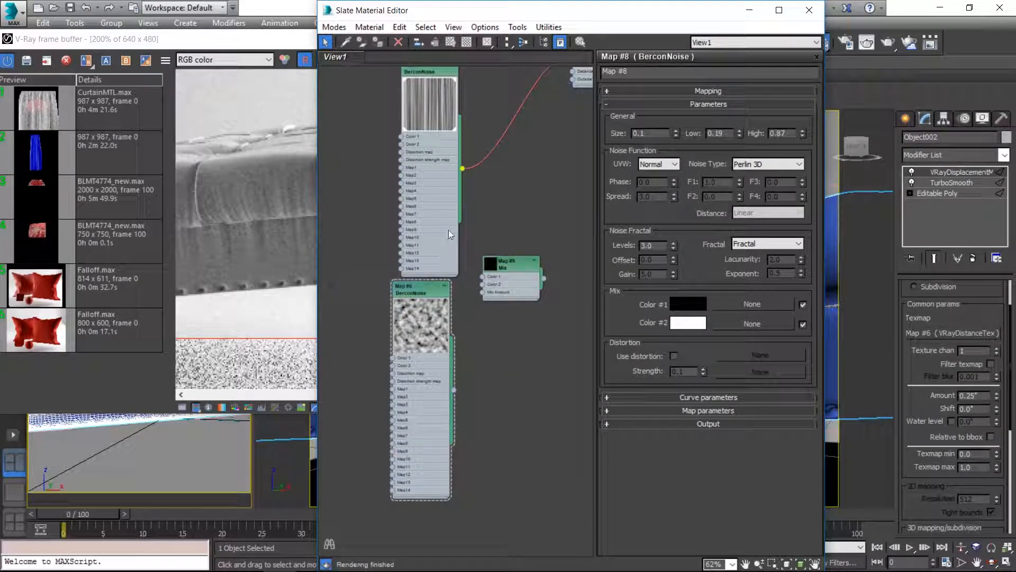
Step: Open the Mix map's parameters and connect the striped BerconNoise to its Color 2 input
{"action": "double_click", "coordinate": [505, 272]}
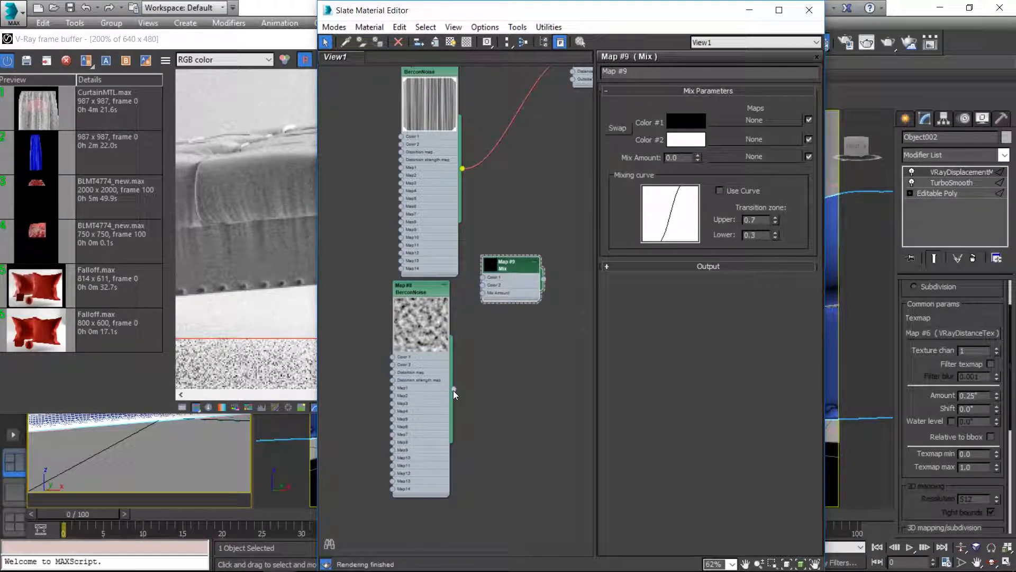
{"action": "mouse_move", "coordinate": [454, 390]}
{"action": "left_mouse_down"}
{"action": "mouse_move", "coordinate": [481, 293]}
{"action": "mouse_move", "coordinate": [478, 342]}
{"action": "mouse_move", "coordinate": [456, 389]}
{"action": "left_mouse_up"}
{"action": "left_click_drag", "start_coordinate": [465, 171], "coordinate": [481, 285]}
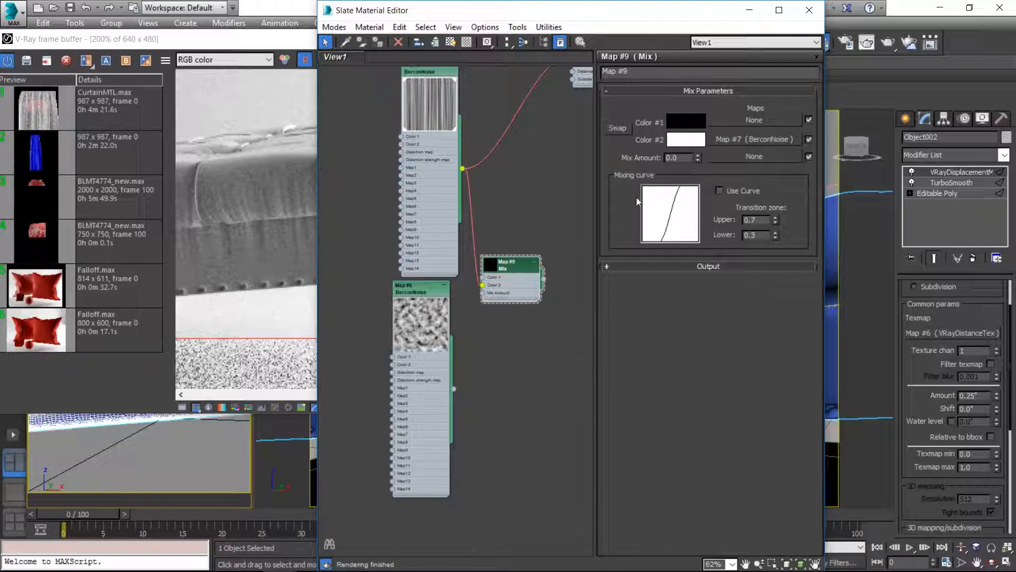
Step: Enlarge the Mix map's preview and connect the Perlin 3D BerconNoise to its Mix Amount input
{"action": "middle_click_drag", "start_coordinate": [548, 229], "coordinate": [493, 239]}
{"action": "left_click_drag", "start_coordinate": [365, 297], "coordinate": [373, 295]}
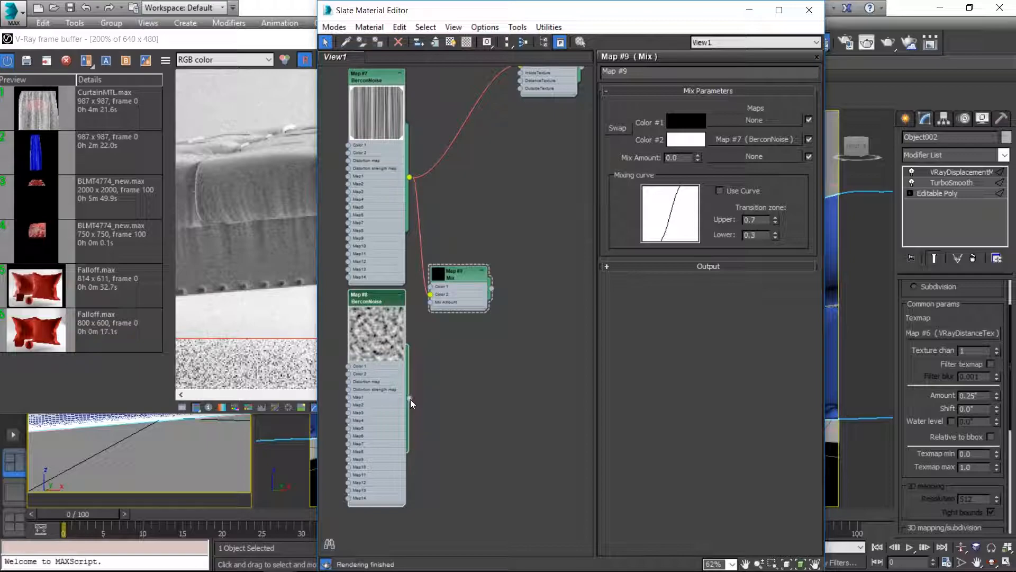
{"action": "left_click_drag", "start_coordinate": [410, 398], "coordinate": [409, 391]}
{"action": "double_click", "coordinate": [439, 274]}
{"action": "left_click_drag", "start_coordinate": [461, 276], "coordinate": [469, 243]}
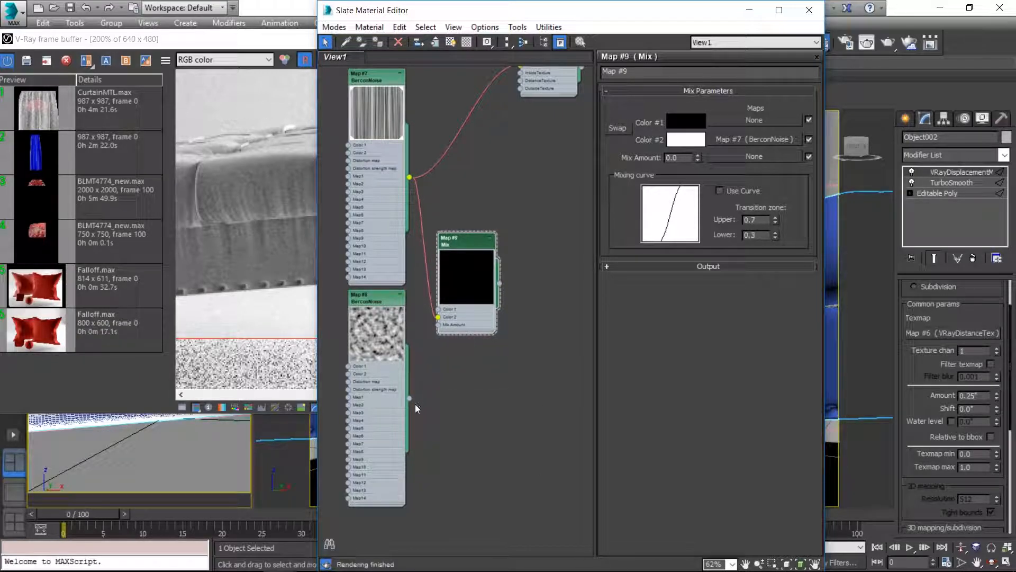
{"action": "left_click_drag", "start_coordinate": [409, 398], "coordinate": [413, 381]}
{"action": "left_click", "coordinate": [361, 339]}
{"action": "scroll", "coordinate": [363, 338], "scroll_direction": "up", "scroll_amount": 5}
{"action": "mouse_move", "coordinate": [391, 339]}
{"action": "middle_mouse_down"}
{"action": "mouse_move", "coordinate": [428, 296]}
{"action": "mouse_move", "coordinate": [405, 338]}
{"action": "middle_mouse_up"}
{"action": "left_click_drag", "start_coordinate": [432, 463], "coordinate": [499, 294]}
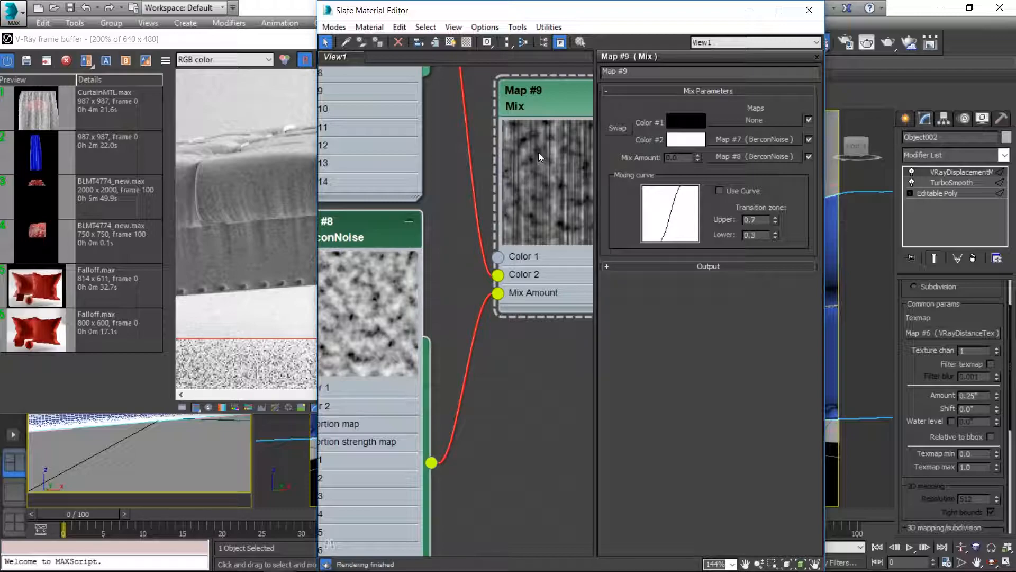
Step: Try sizes of 1, 0.05 and 0.5 on the Perlin 3D BerconNoise to compare the mixed pattern
{"action": "double_click", "coordinate": [371, 224]}
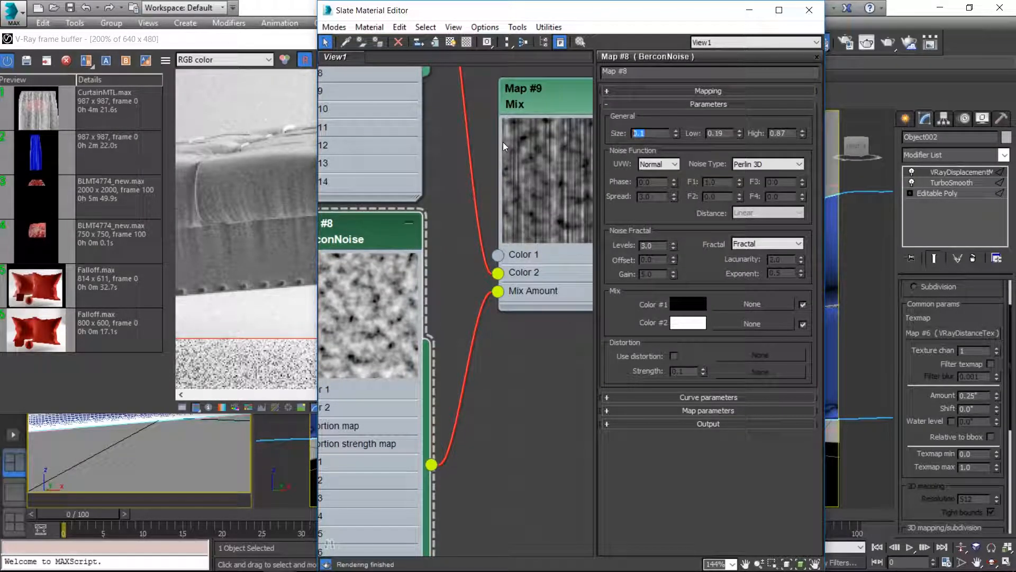
{"action": "type", "text": "1"}
{"action": "key", "text": "Return"}
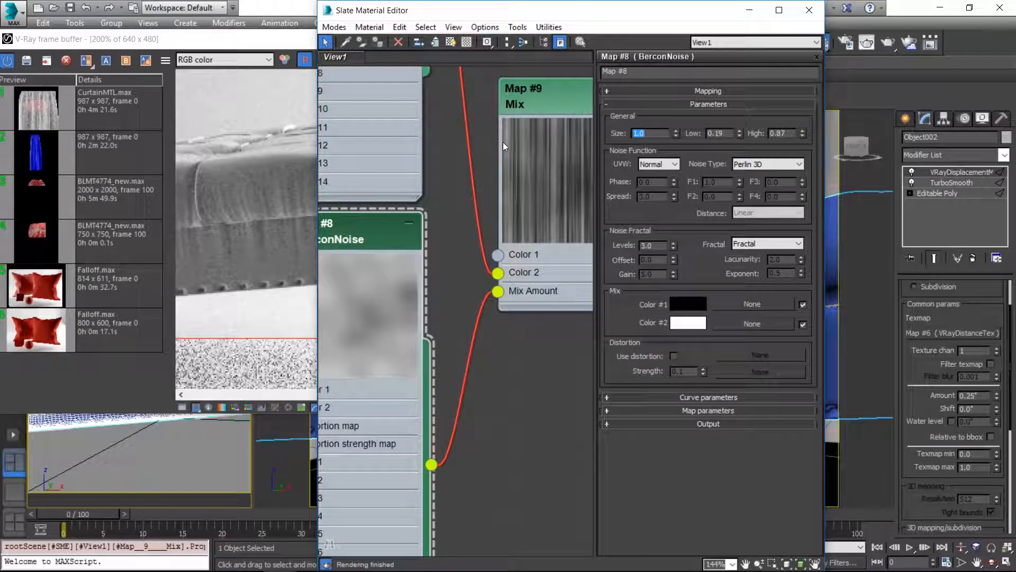
{"action": "type", "text": ".05"}
{"action": "key", "text": "Return"}
{"action": "type", "text": ".5"}
{"action": "key", "text": "Return"}
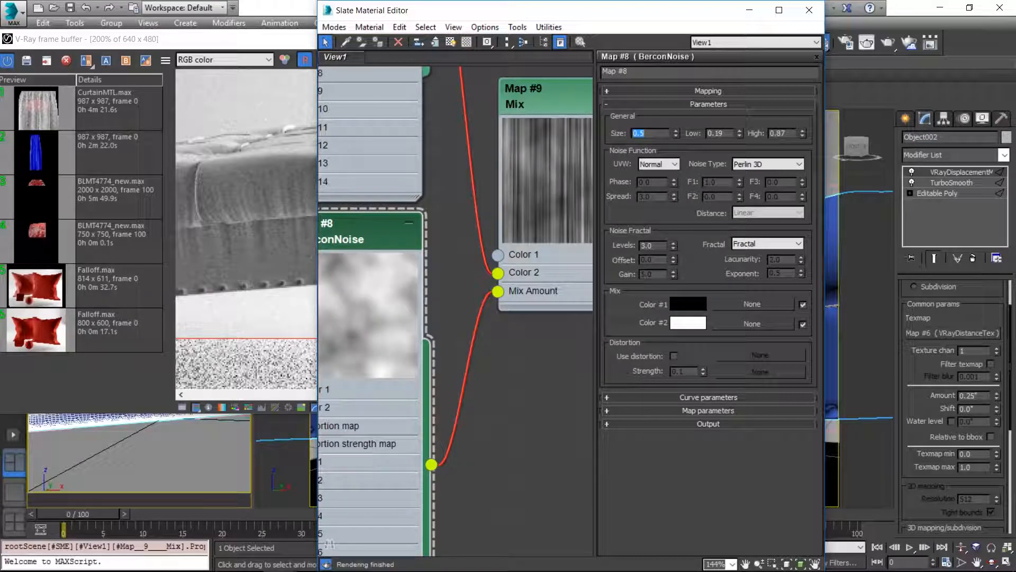
Step: Set the Perlin 3D BerconNoise's Low threshold to 0.12, try a size of 0.15, and settle on 0.1
{"action": "left_click_drag", "start_coordinate": [740, 136], "coordinate": [739, 139]}
{"action": "left_click_drag", "start_coordinate": [653, 133], "coordinate": [569, 137]}
{"action": "type", "text": ".15"}
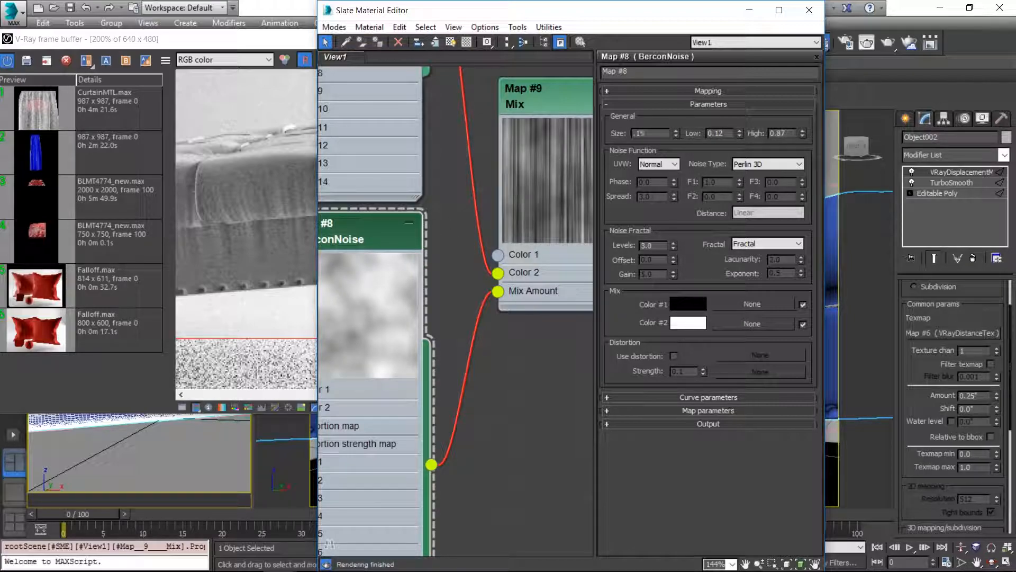
{"action": "key", "text": "Return"}
{"action": "type", "text": ".1"}
{"action": "key", "text": "Return"}
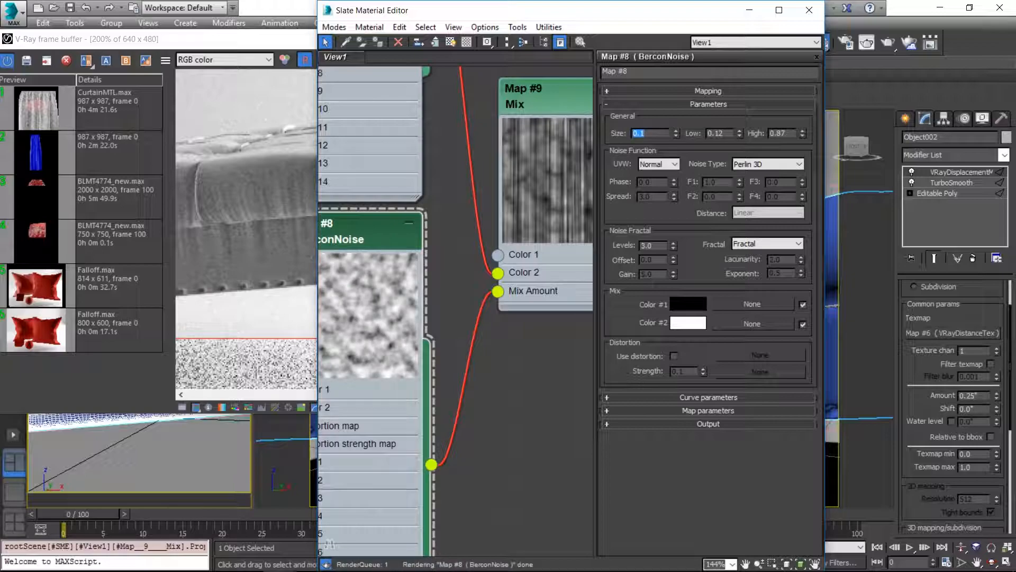
Step: Assign the Mix map as an instance to the VRayDisplacementMod's texmap and disable the modifier
{"action": "left_click", "coordinate": [516, 441]}
{"action": "scroll", "coordinate": [532, 202], "scroll_direction": "down", "scroll_amount": 2}
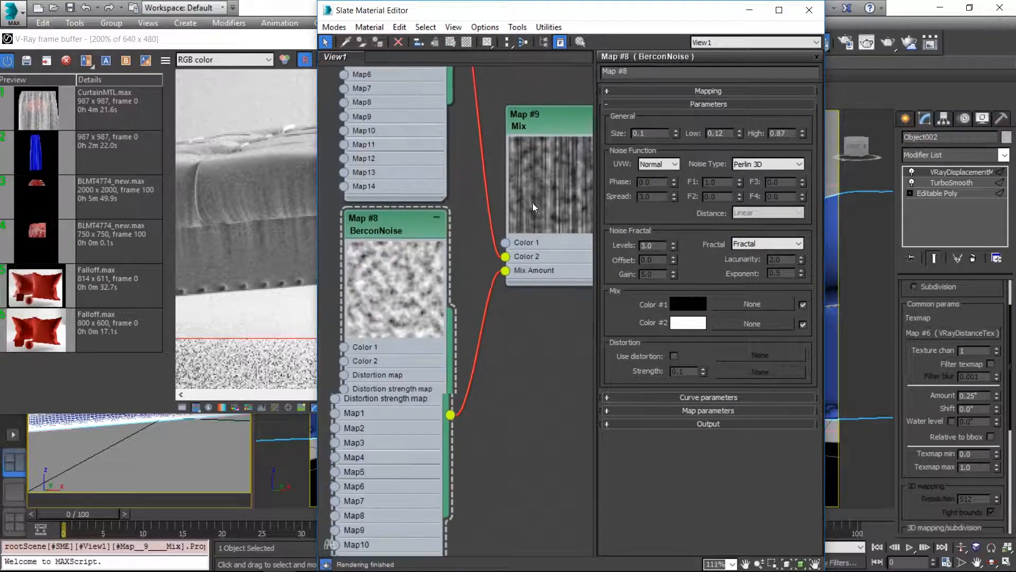
{"action": "middle_click_drag", "start_coordinate": [532, 201], "coordinate": [360, 248]}
{"action": "left_click_drag", "start_coordinate": [443, 243], "coordinate": [949, 330]}
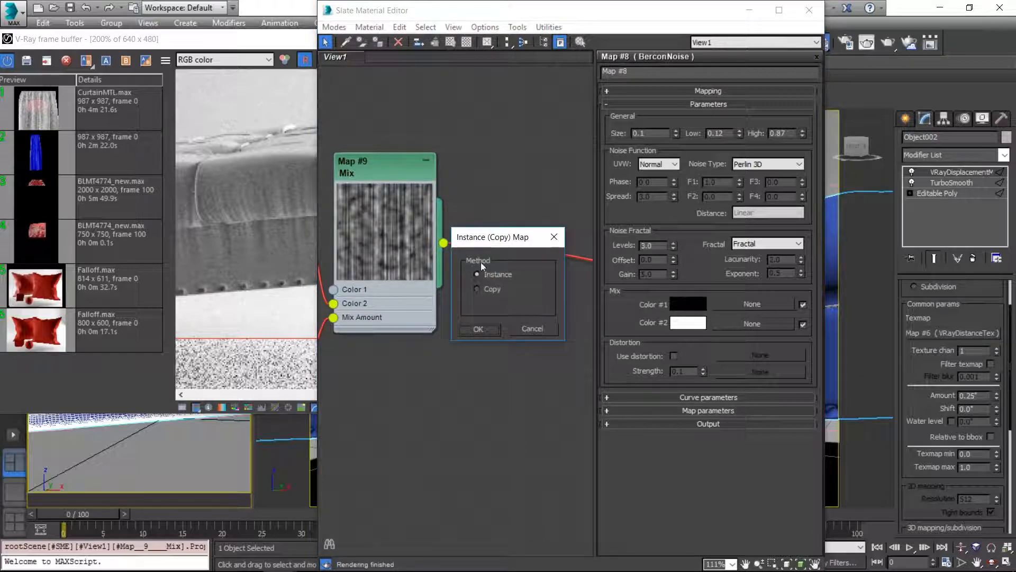
{"action": "left_click", "coordinate": [486, 327]}
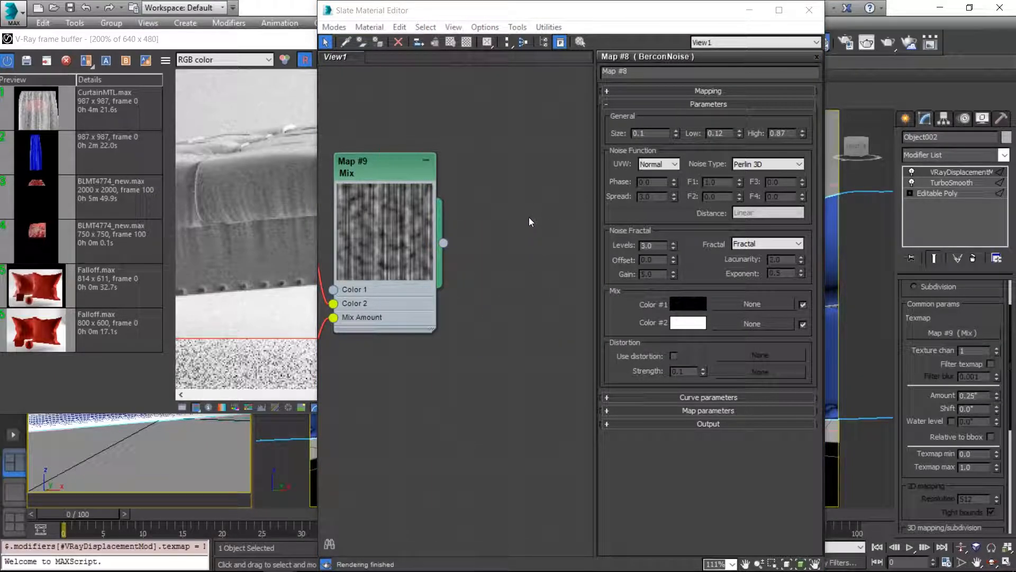
{"action": "scroll", "coordinate": [466, 249], "scroll_direction": "down", "scroll_amount": 5}
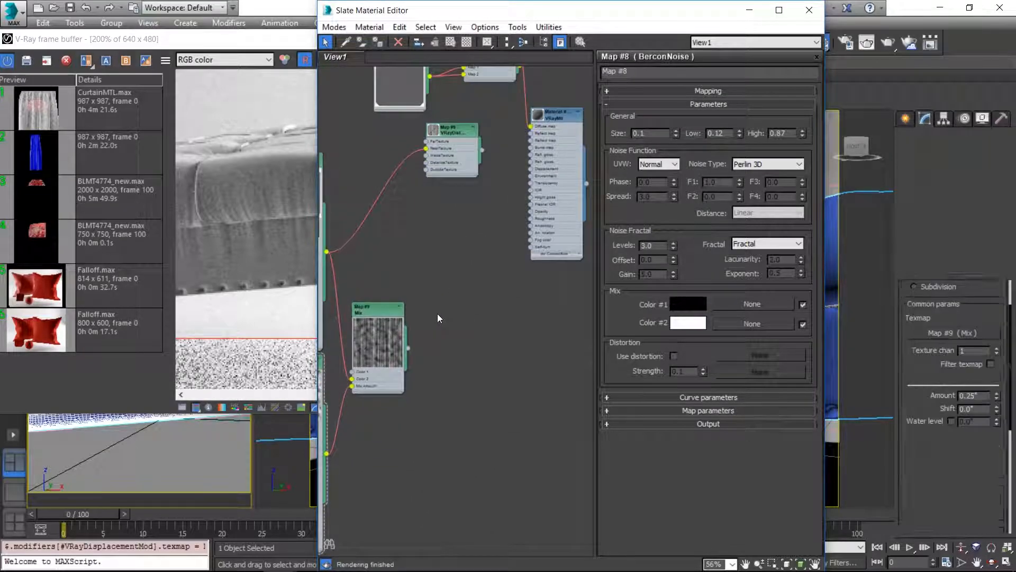
{"action": "left_click", "coordinate": [911, 172]}
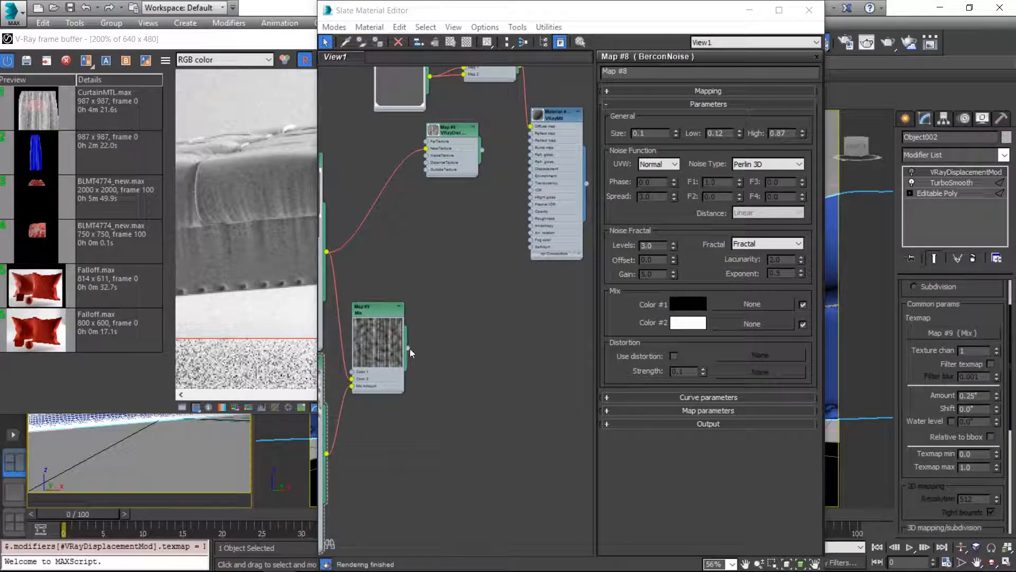
Step: Connect the Mix map to the VRayMtl's Diffuse map and render a region around the ottoman's front seam
{"action": "left_click_drag", "start_coordinate": [408, 348], "coordinate": [530, 126]}
{"action": "left_click_drag", "start_coordinate": [511, 14], "coordinate": [751, 14]}
{"action": "left_click", "coordinate": [309, 187]}
{"action": "left_click_drag", "start_coordinate": [240, 114], "coordinate": [524, 312]}
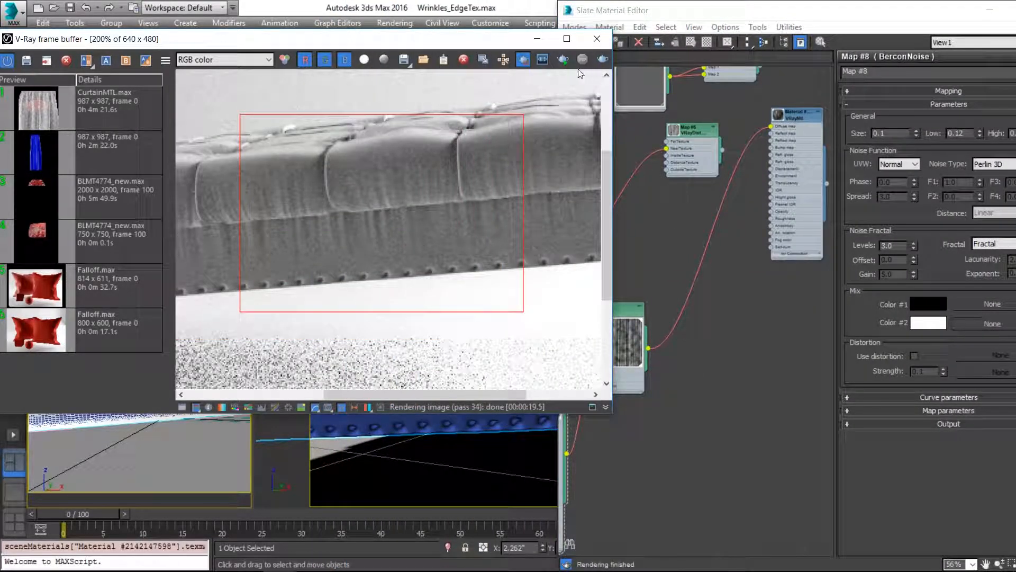
{"action": "left_click", "coordinate": [563, 59]}
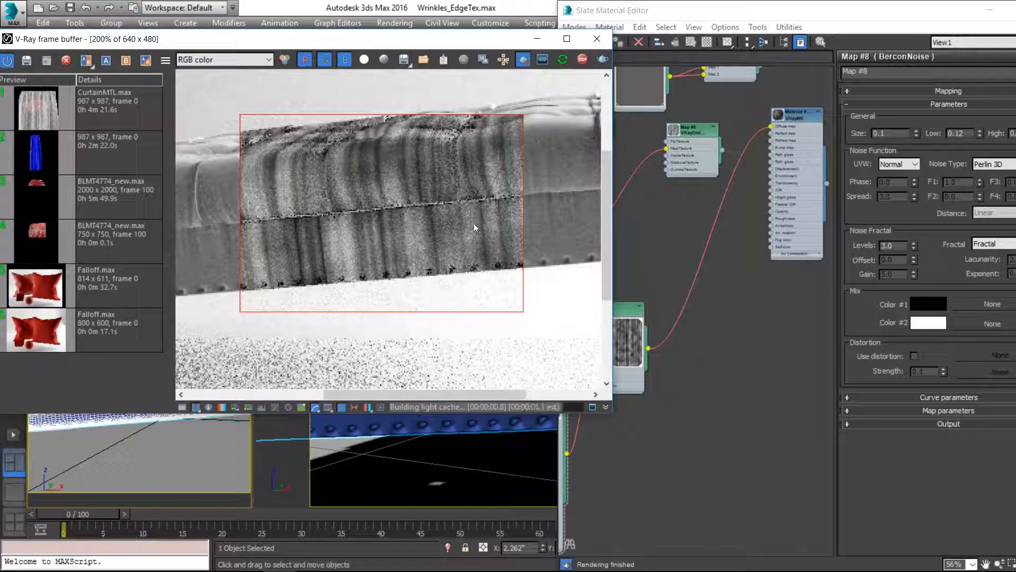
Step: Route the Mix map through the VRayDistanceTex's NearTexture and connect the VRayDistanceTex to the VRayMtl's Diffuse map
{"action": "left_click", "coordinate": [625, 283]}
{"action": "middle_click_drag", "start_coordinate": [625, 284], "coordinate": [653, 340]}
{"action": "scroll", "coordinate": [696, 347], "scroll_direction": "down", "scroll_amount": 2}
{"action": "scroll", "coordinate": [697, 274], "scroll_direction": "up", "scroll_amount": 2}
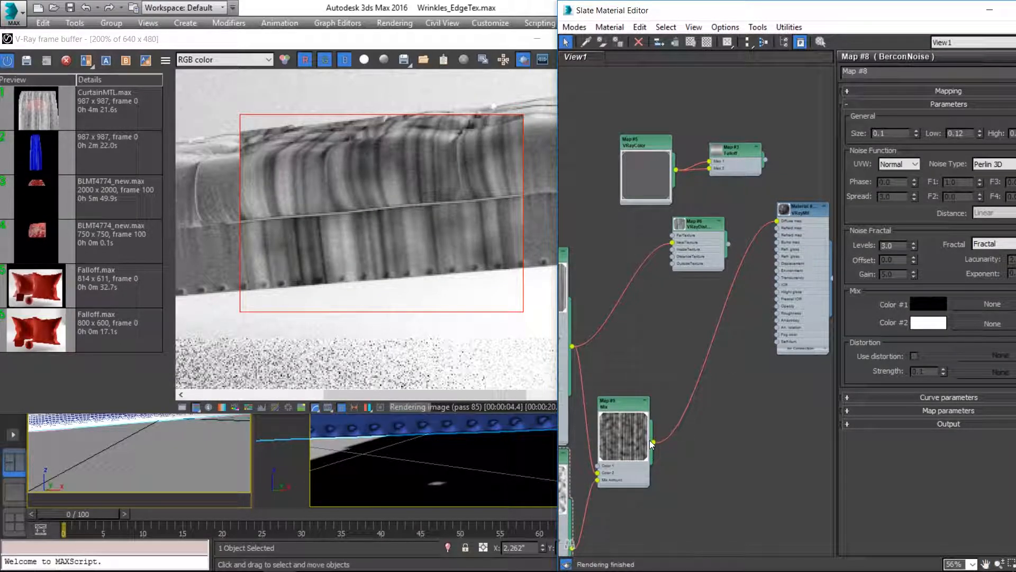
{"action": "left_click_drag", "start_coordinate": [654, 442], "coordinate": [777, 222]}
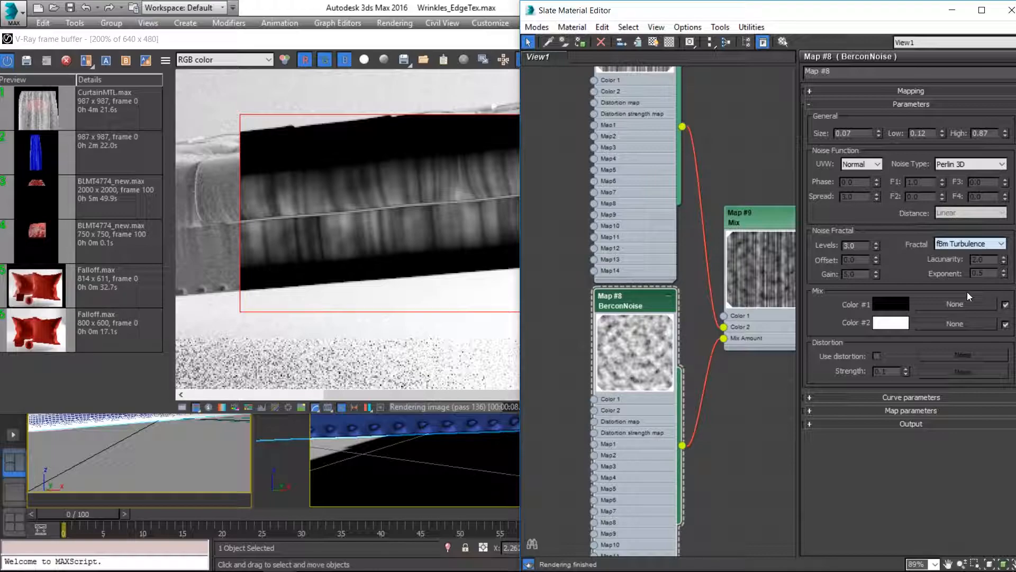
Step: Compare fractal types on the Perlin 3D BerconNoise, settle on Fractal with a size of 0.05, and inspect the render
{"action": "left_click", "coordinate": [969, 244]}
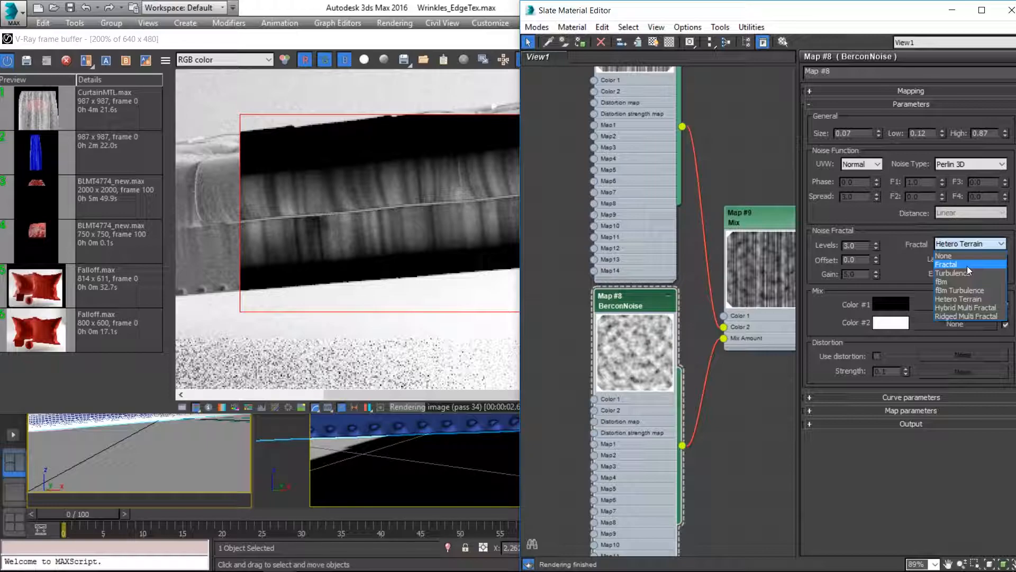
{"action": "left_click", "coordinate": [967, 266]}
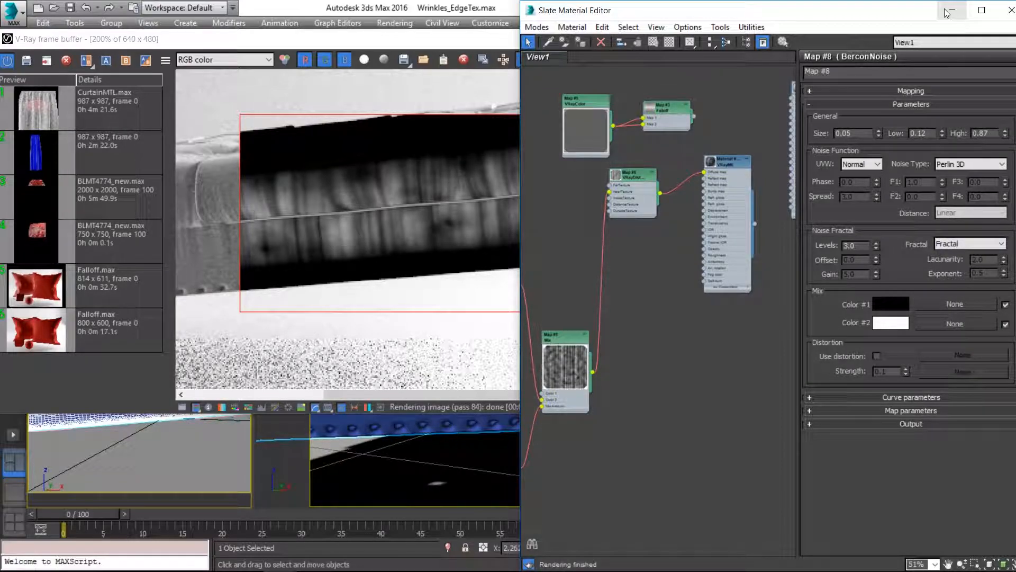
{"action": "left_click", "coordinate": [948, 12]}
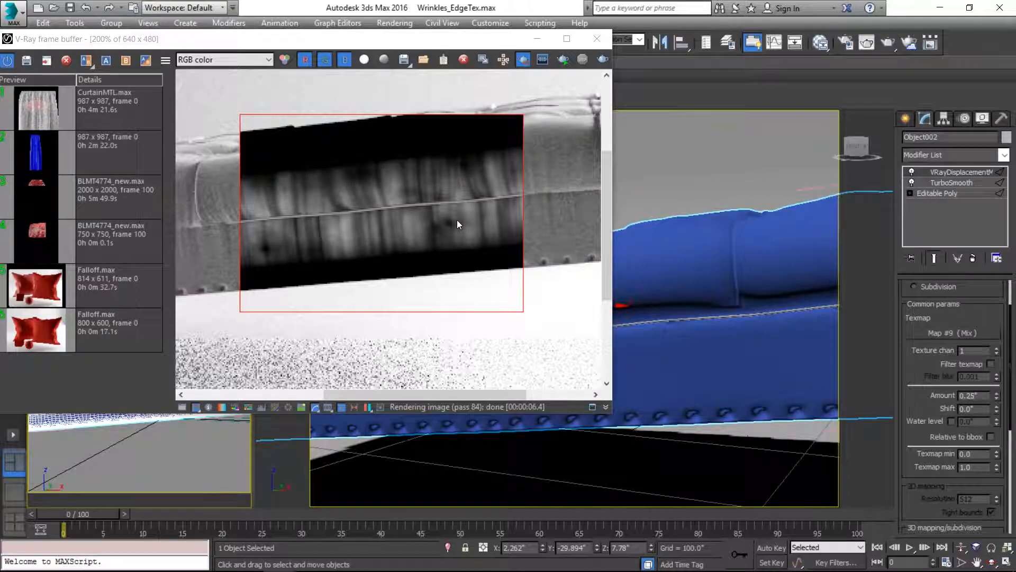
Step: Reconnect the Falloff map to the VRayMtl's Diffuse map and render the region again
{"action": "key", "text": "m"}
{"action": "left_click_drag", "start_coordinate": [717, 176], "coordinate": [714, 191]}
{"action": "left_click", "coordinate": [436, 35]}
{"action": "left_click", "coordinate": [563, 59]}
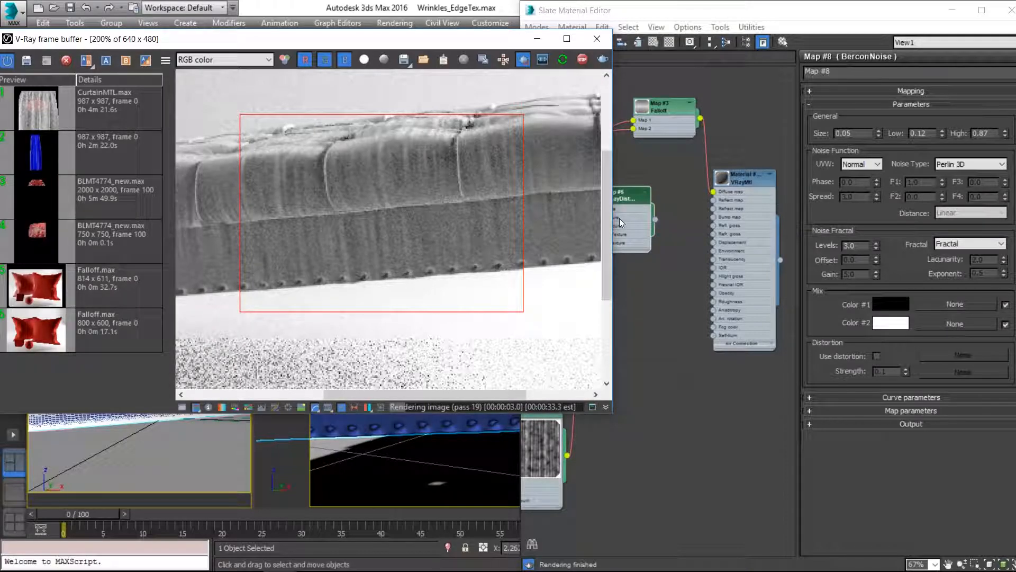
{"action": "left_click", "coordinate": [713, 35]}
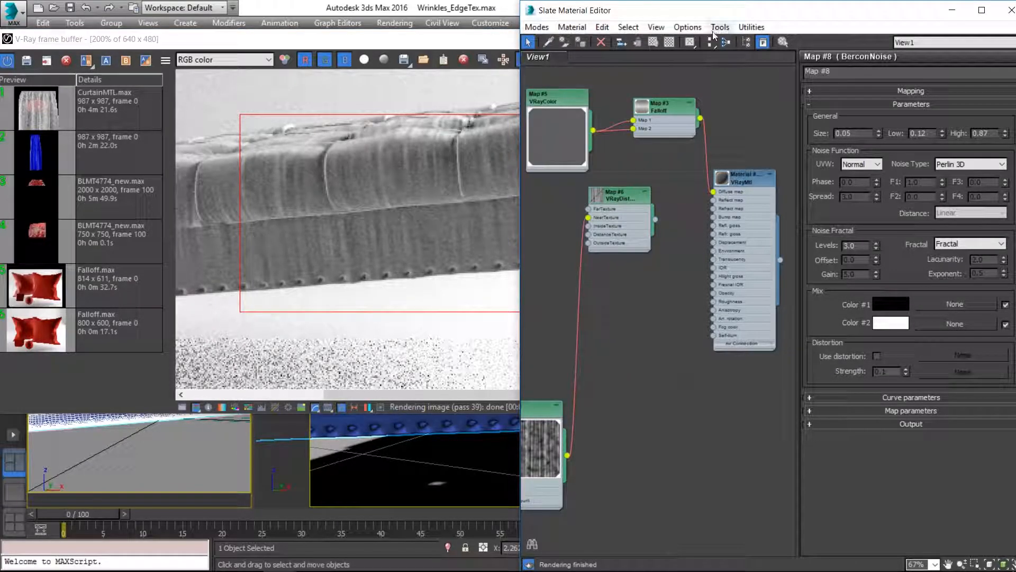
Step: Assign the VRayDistanceTex to the VRayDisplacementMod's texmap and check the rendered region
{"action": "left_click_drag", "start_coordinate": [661, 10], "coordinate": [481, 10]}
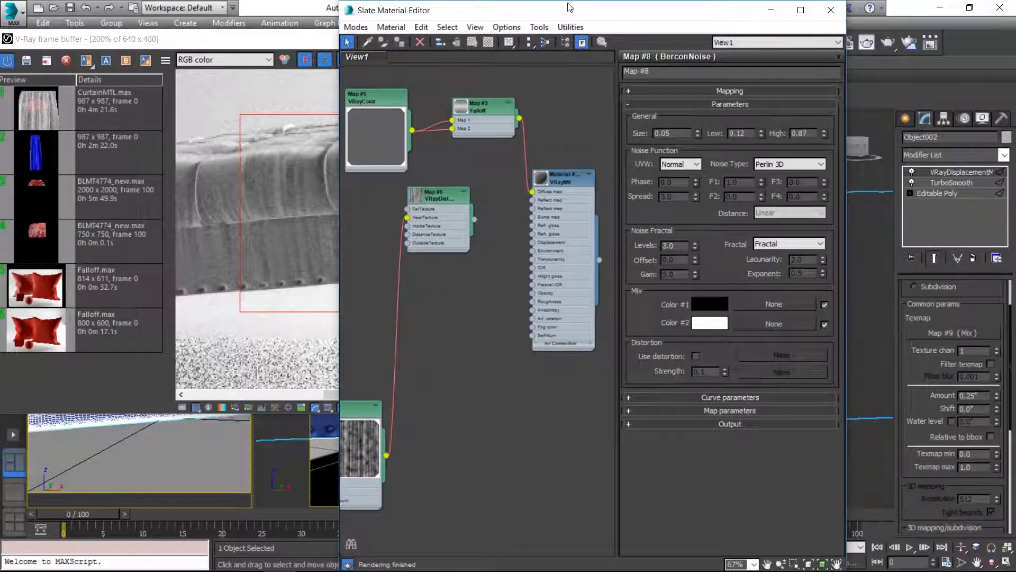
{"action": "left_click", "coordinate": [435, 195]}
{"action": "left_click_drag", "start_coordinate": [474, 220], "coordinate": [948, 330]}
{"action": "left_click", "coordinate": [478, 329]}
{"action": "left_click", "coordinate": [331, 89]}
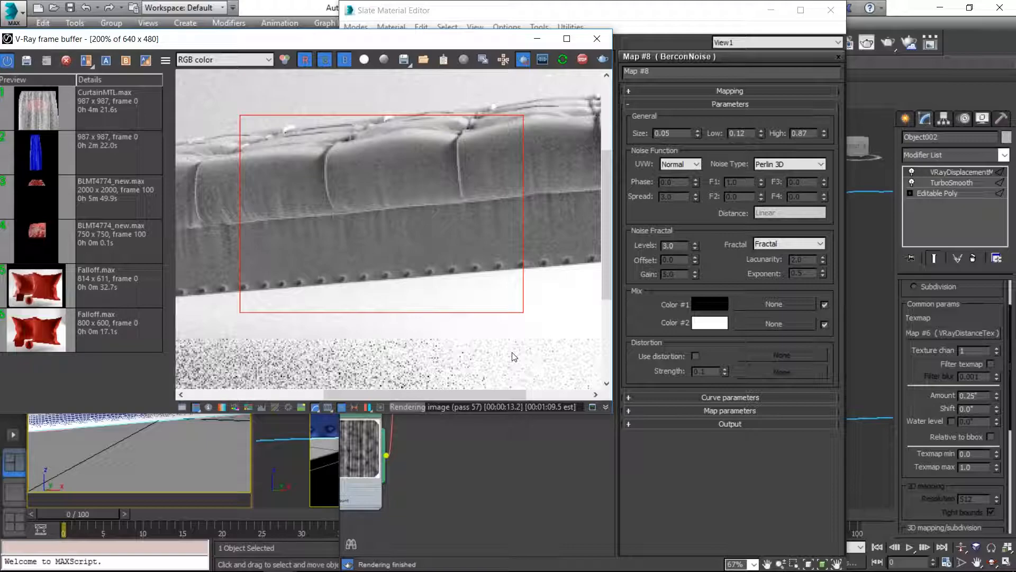
Step: Assign the Perlin 3D BerconNoise as an instance to the VRayDistanceTex's distance parameter and return to the render
{"action": "left_click", "coordinate": [533, 498]}
{"action": "double_click", "coordinate": [462, 297]}
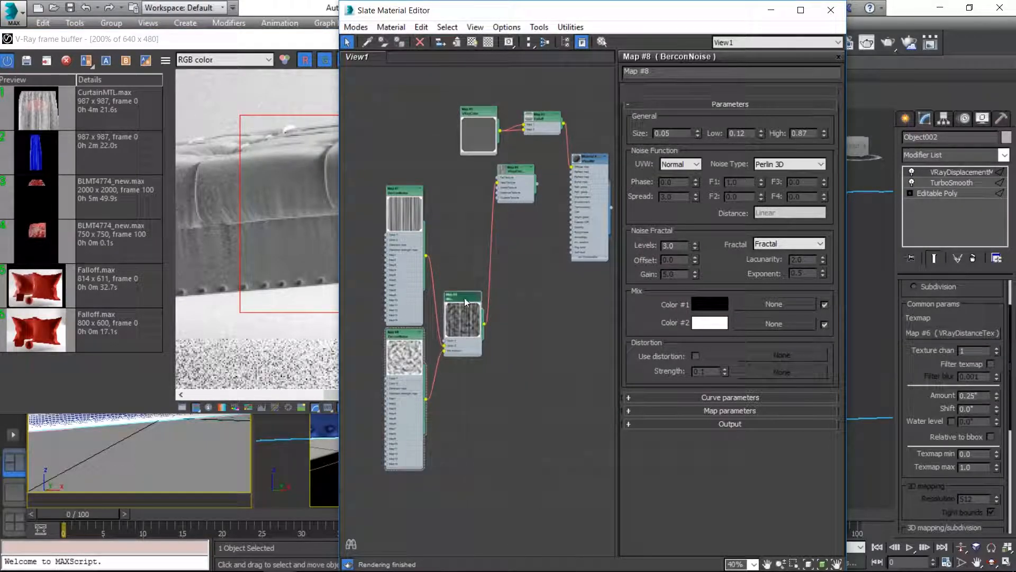
{"action": "double_click", "coordinate": [533, 169]}
{"action": "scroll", "coordinate": [402, 352], "scroll_direction": "up", "scroll_amount": 3}
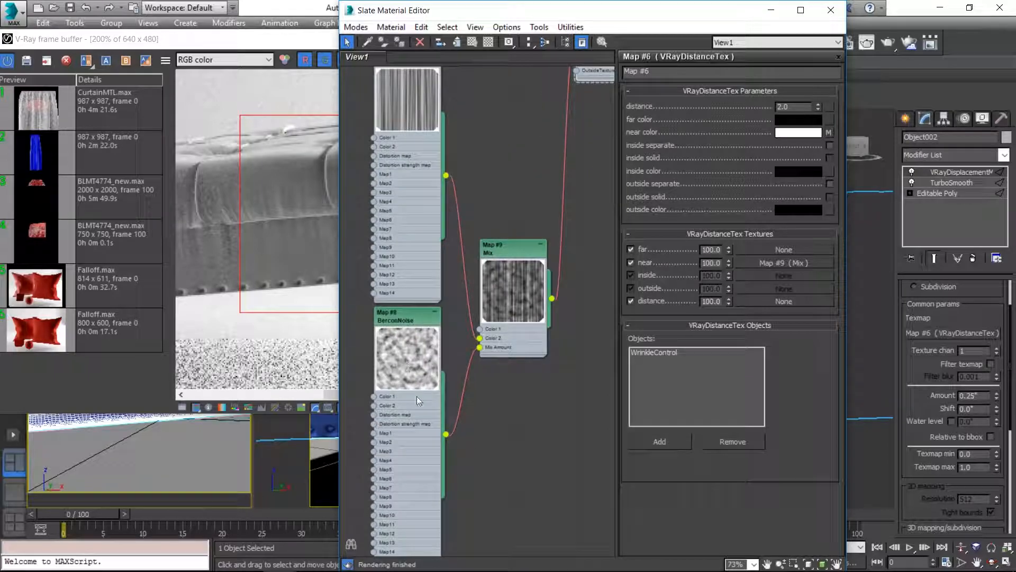
{"action": "left_click_drag", "start_coordinate": [446, 433], "coordinate": [866, 42]}
{"action": "left_click_drag", "start_coordinate": [833, 104], "coordinate": [830, 107]}
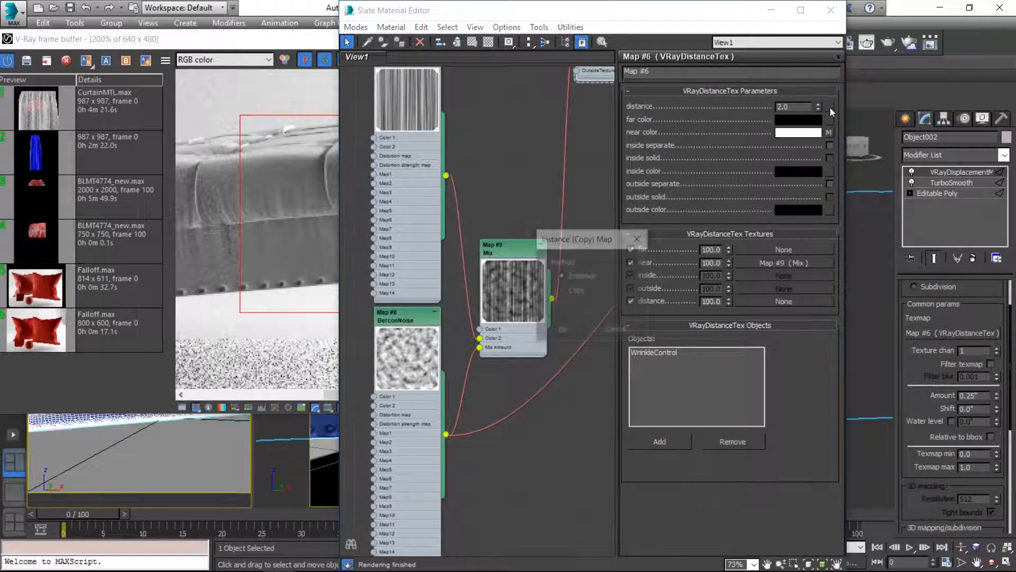
{"action": "left_click", "coordinate": [562, 332]}
{"action": "left_click", "coordinate": [319, 74]}
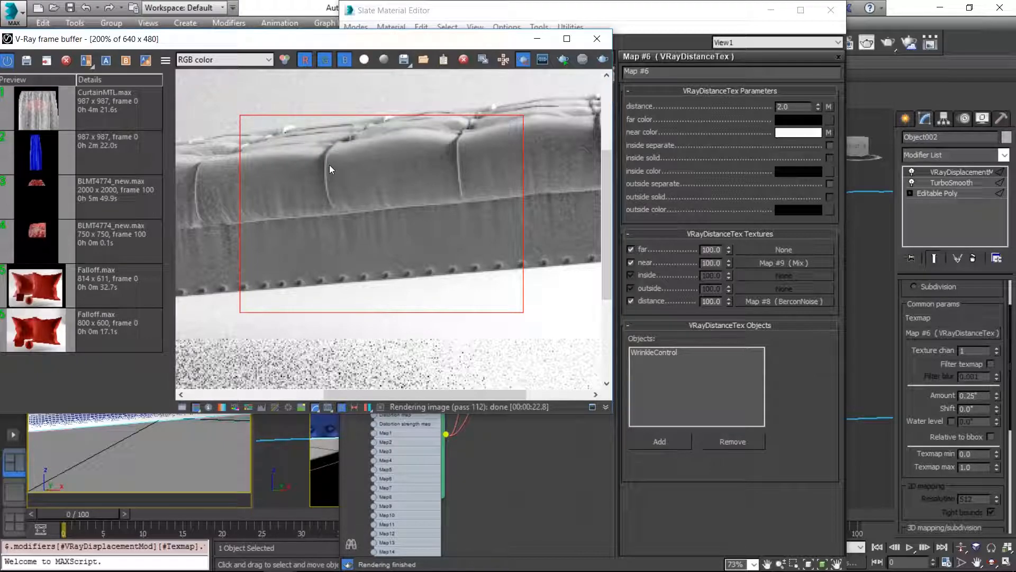
Step: Try a distance of 1 on the VRayDistanceTex and render the region again
{"action": "left_click", "coordinate": [796, 104]}
{"action": "type", "text": "1"}
{"action": "key", "text": "Return"}
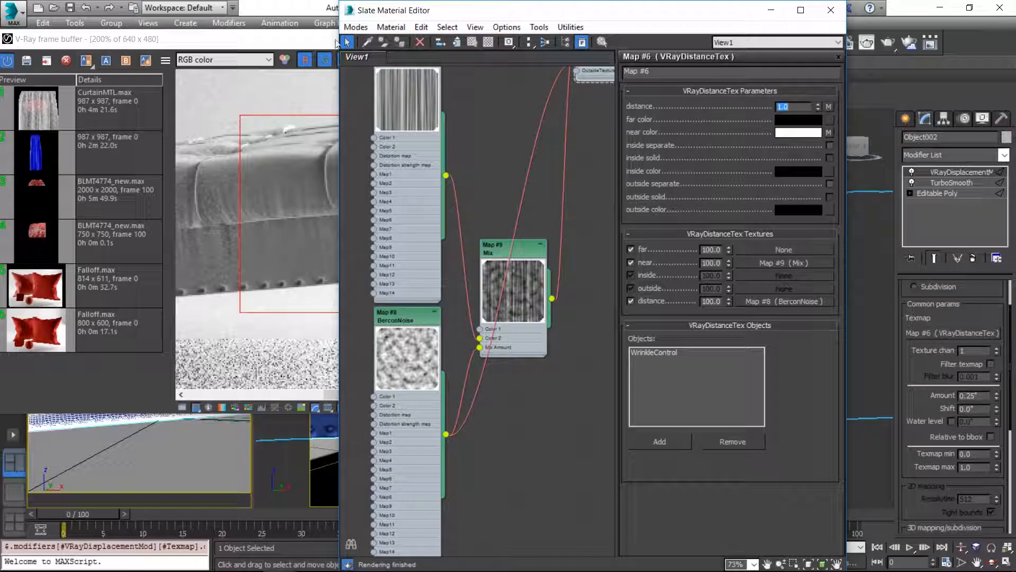
{"action": "left_click", "coordinate": [295, 53]}
{"action": "left_click", "coordinate": [544, 58]}
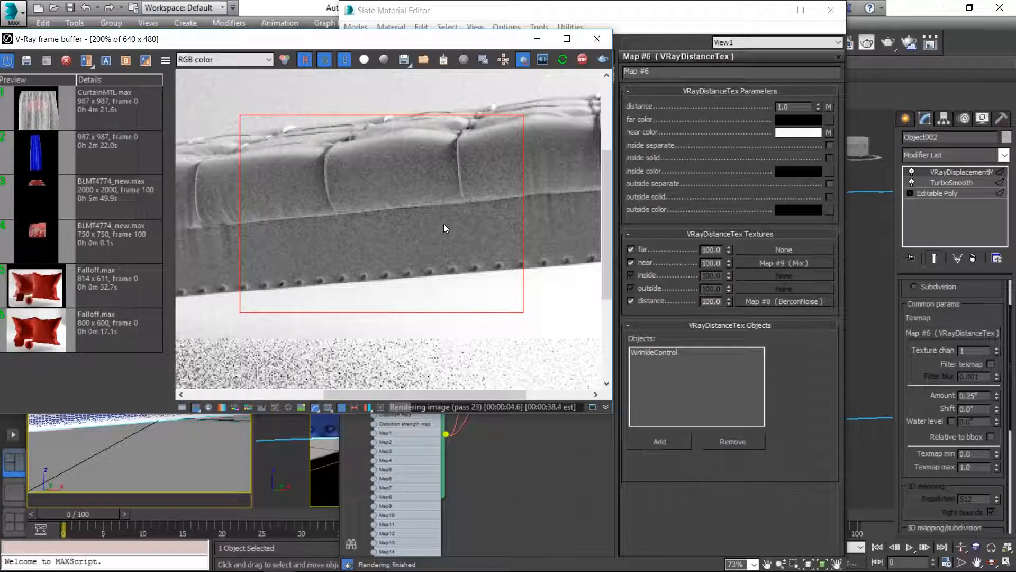
{"action": "scroll", "coordinate": [452, 212], "scroll_direction": "down", "scroll_amount": 2}
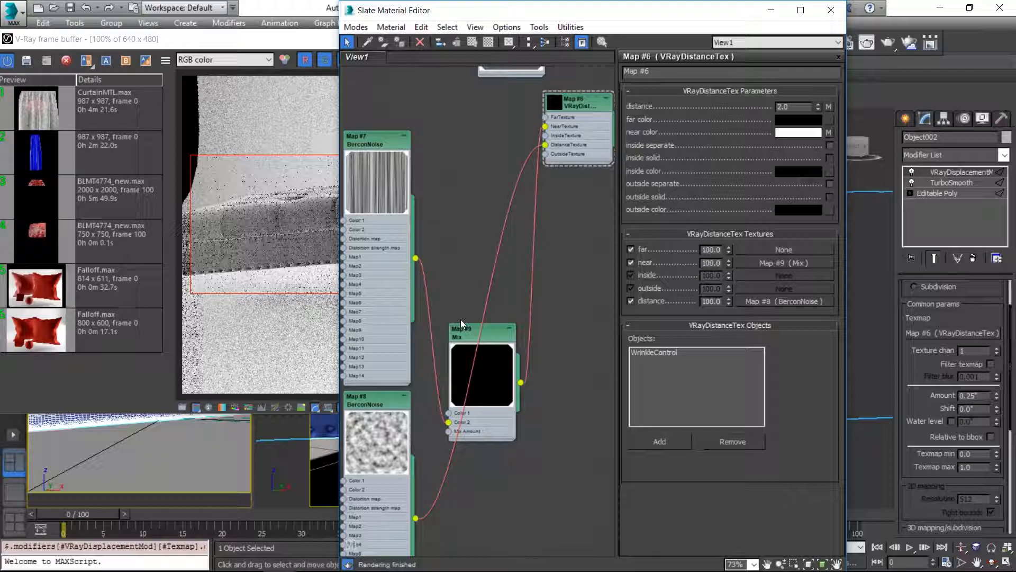
{"action": "scroll", "coordinate": [461, 319], "scroll_direction": "up", "scroll_amount": 4}
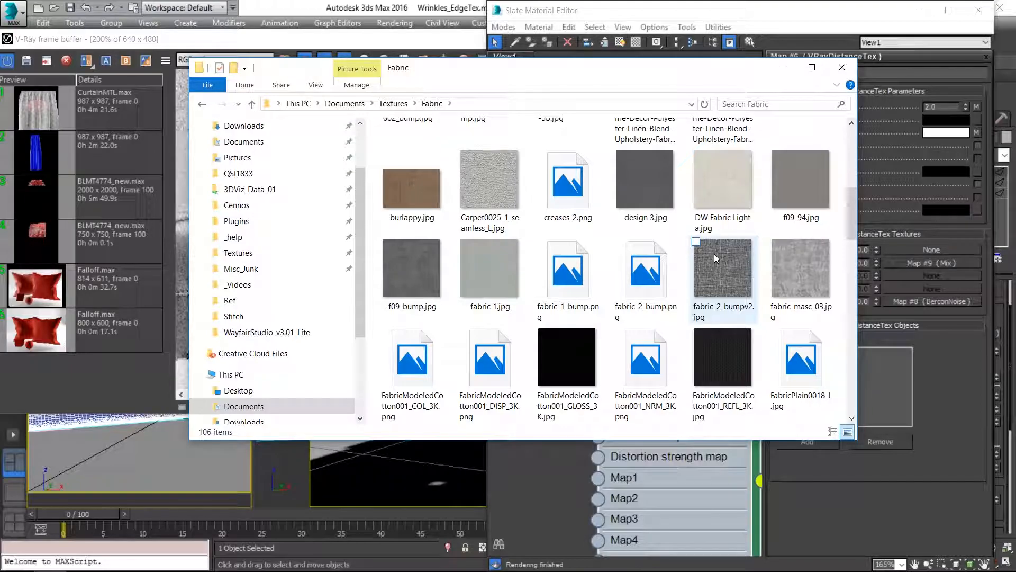
Step: Examine PaperCrumpled0029_L - Tiling.jpg and Plastic0148_2_seamless_L.jpg in the Fabric textures folder as possible wrinkle maps
{"action": "scroll", "coordinate": [714, 253], "scroll_direction": "down", "scroll_amount": 5}
{"action": "left_click", "coordinate": [629, 262]}
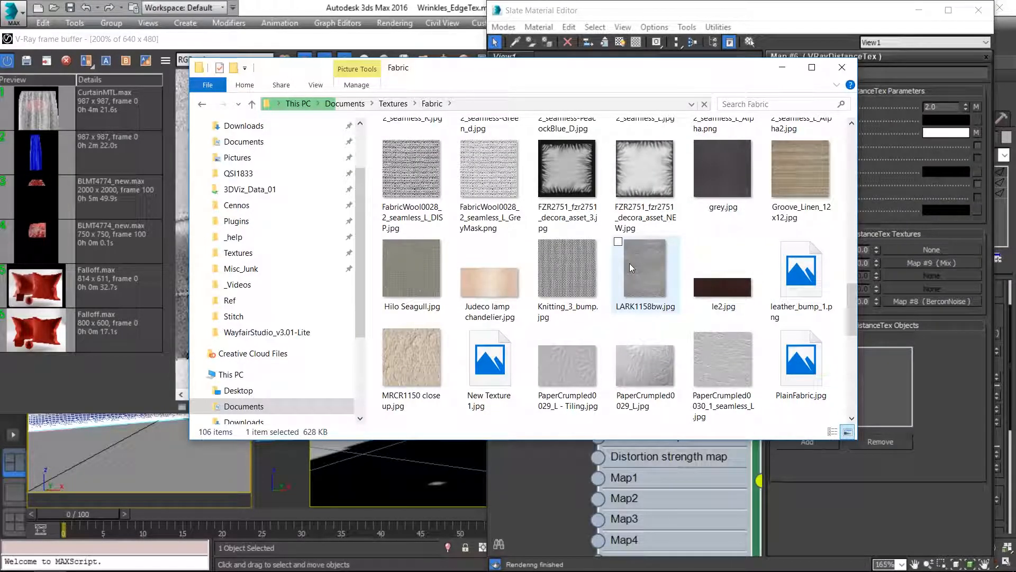
{"action": "scroll", "coordinate": [630, 262], "scroll_direction": "down", "scroll_amount": 3}
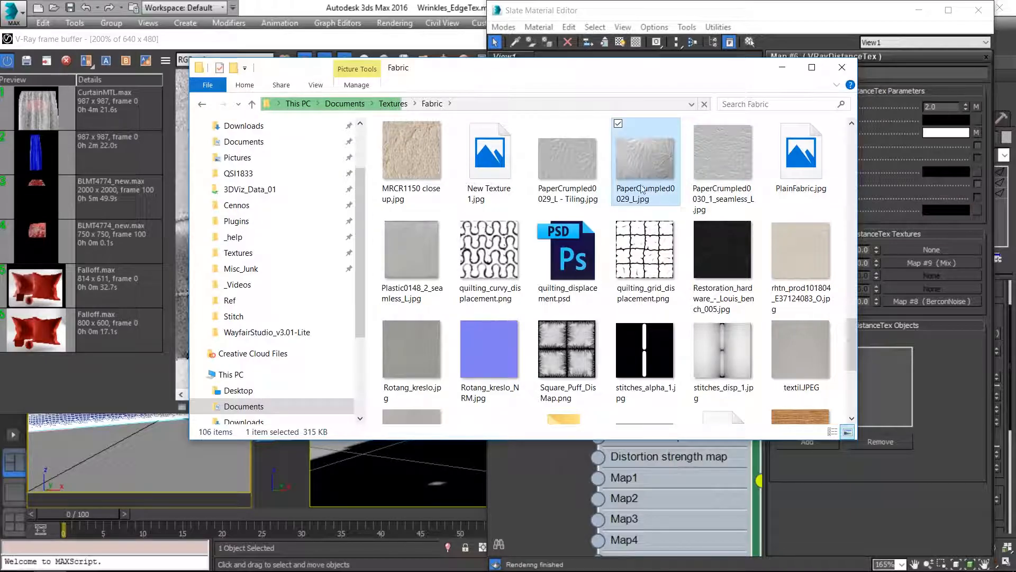
{"action": "left_click", "coordinate": [587, 161]}
{"action": "double_click", "coordinate": [573, 157]}
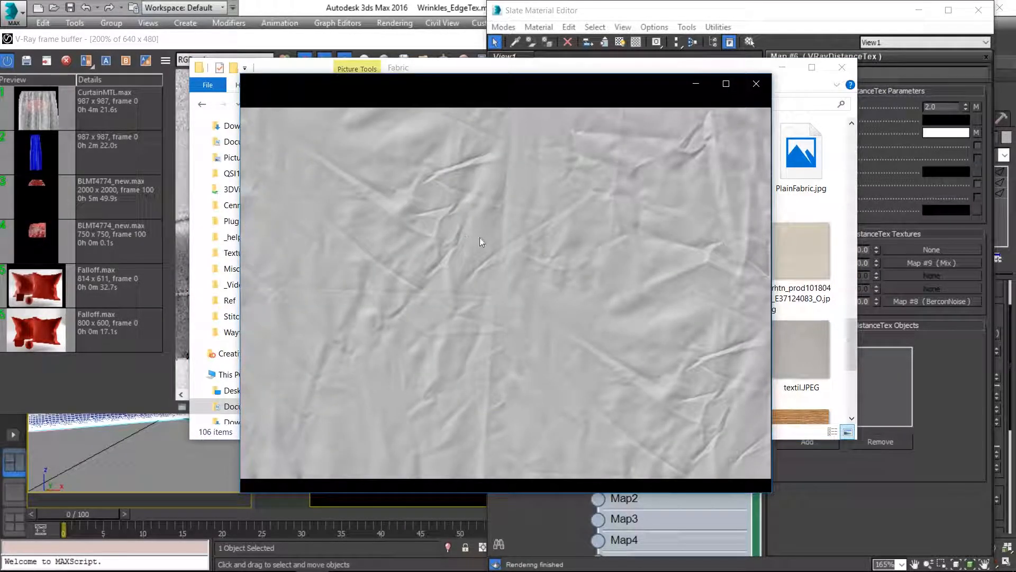
{"action": "left_click", "coordinate": [757, 83]}
{"action": "left_click", "coordinate": [432, 236]}
{"action": "double_click", "coordinate": [430, 236]}
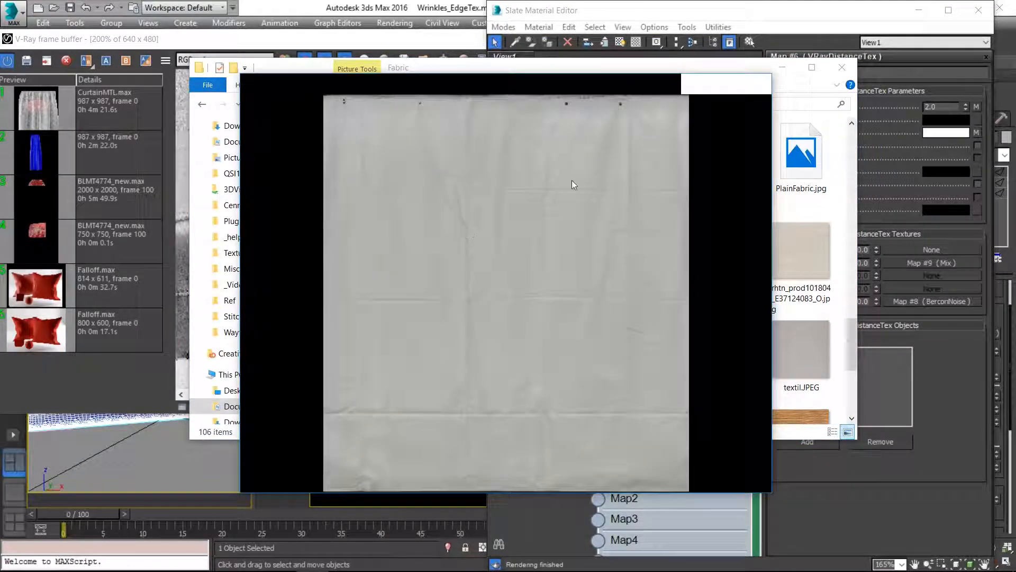
{"action": "left_click", "coordinate": [756, 84]}
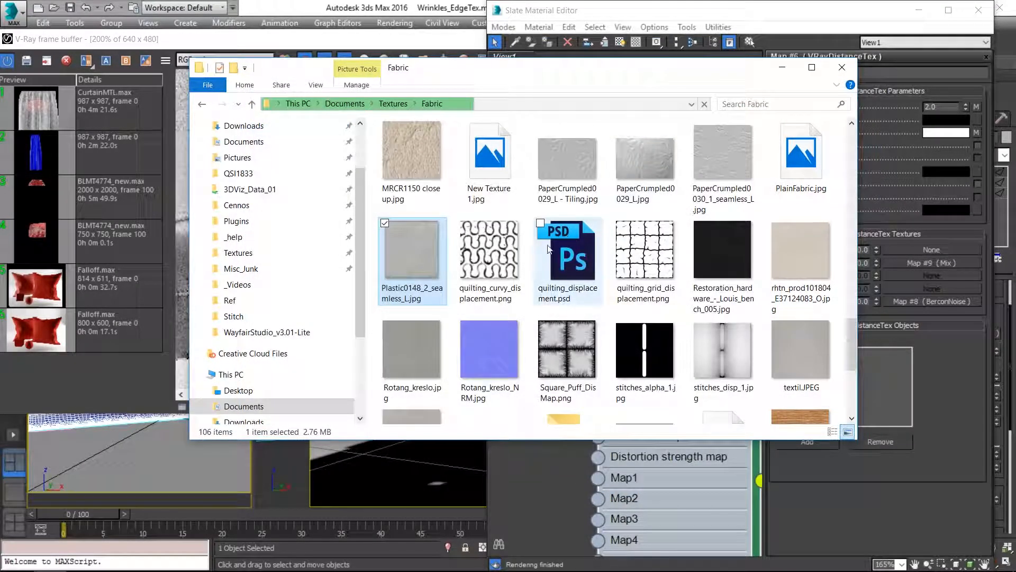
Step: Add PaperCrumpled0029_L - Tiling.jpg from the Fabric folder to the material graph as a Bitmap map
{"action": "scroll", "coordinate": [500, 351], "scroll_direction": "down", "scroll_amount": 3}
{"action": "scroll", "coordinate": [492, 320], "scroll_direction": "up", "scroll_amount": 4}
{"action": "left_click", "coordinate": [557, 231]}
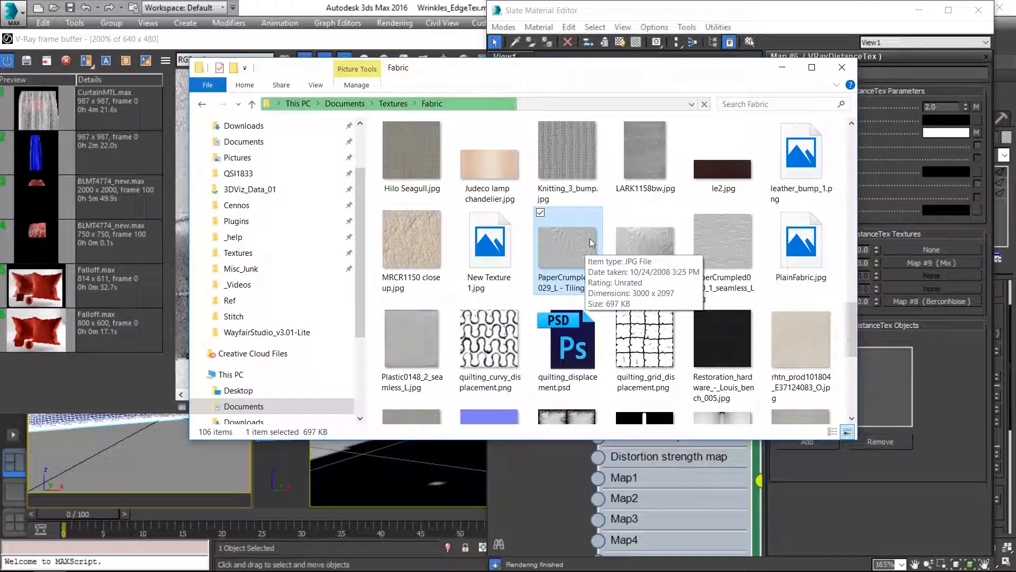
{"action": "left_click_drag", "start_coordinate": [568, 245], "coordinate": [550, 475]}
{"action": "scroll", "coordinate": [566, 411], "scroll_direction": "down", "scroll_amount": 10}
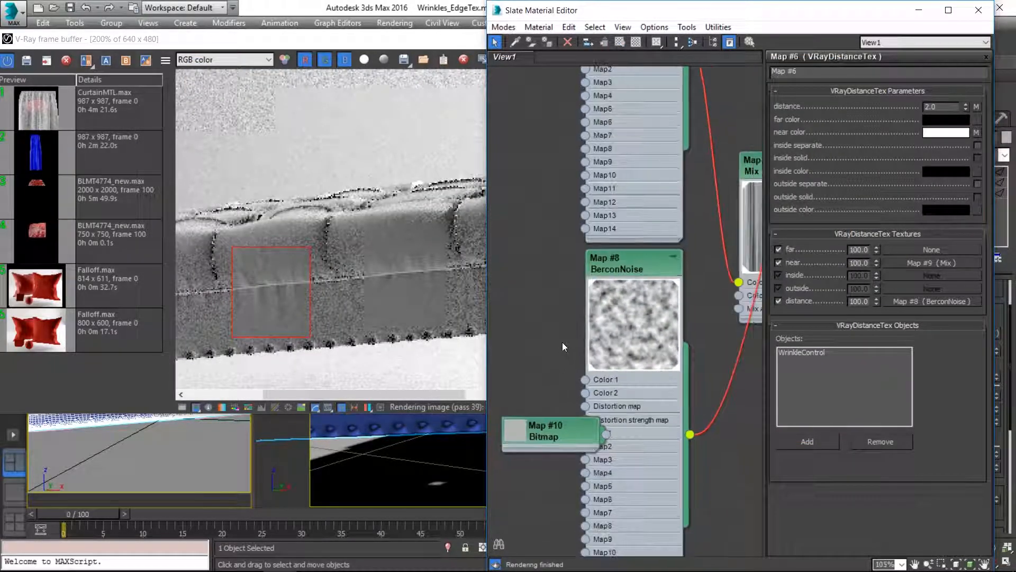
Step: Connect the crumpled-paper Bitmap to the VRayDistanceTex's NearTexture input and render the region
{"action": "left_click_drag", "start_coordinate": [506, 427], "coordinate": [674, 128]}
{"action": "scroll", "coordinate": [639, 121], "scroll_direction": "up", "scroll_amount": 5}
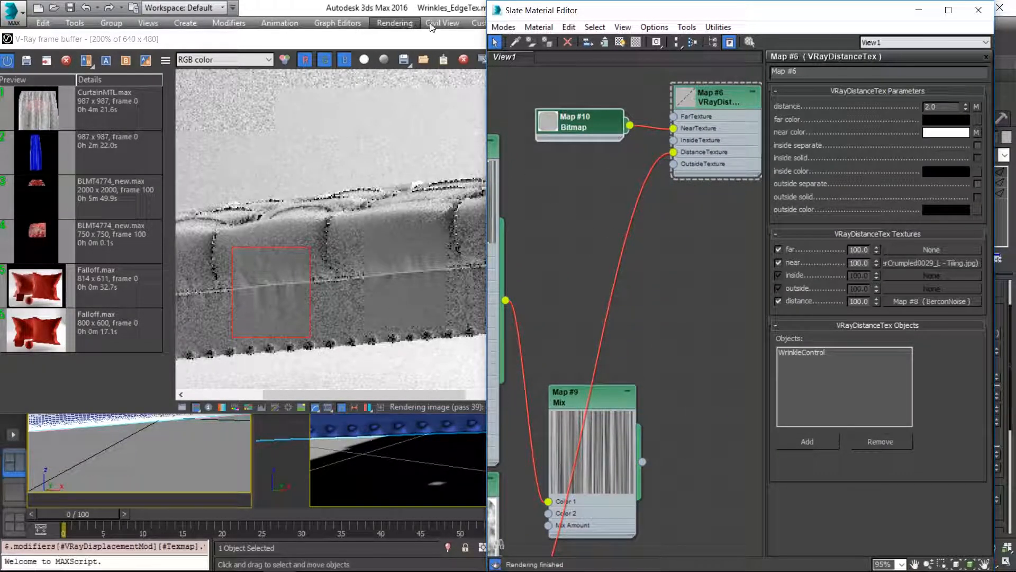
{"action": "left_click", "coordinate": [447, 39]}
{"action": "left_click", "coordinate": [564, 61]}
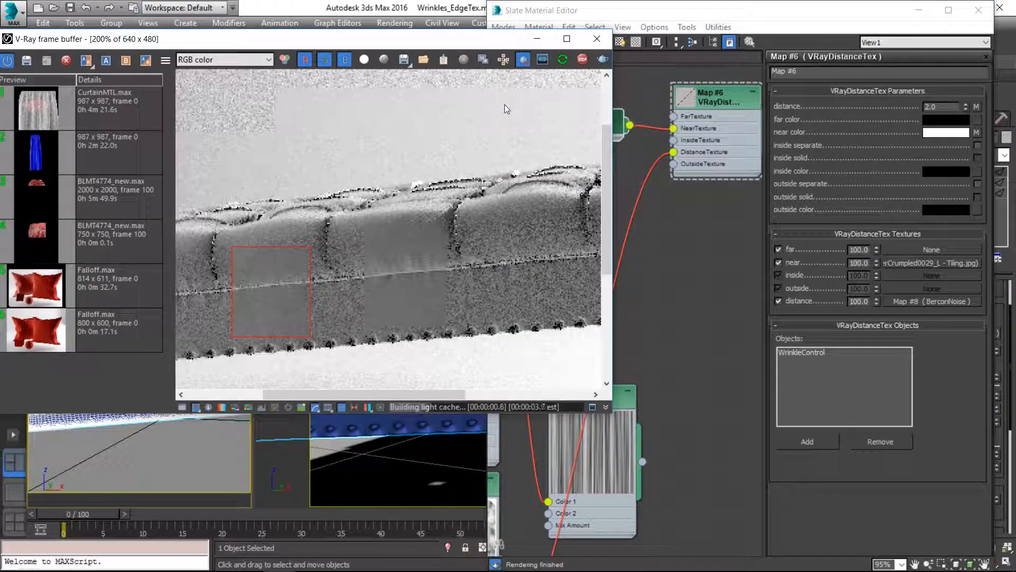
Step: Reset the VRayDisplacementMod's shift to 0 and check the region render again
{"action": "middle_click_drag", "start_coordinate": [680, 129], "coordinate": [700, 150]}
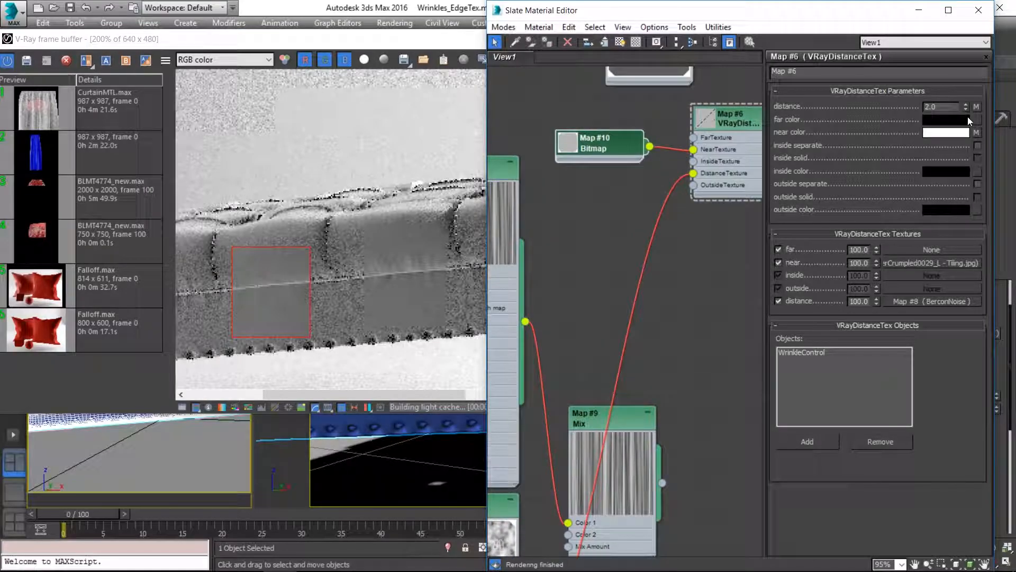
{"action": "left_click_drag", "start_coordinate": [924, 15], "coordinate": [836, 14]}
{"action": "right_click", "coordinate": [997, 409]}
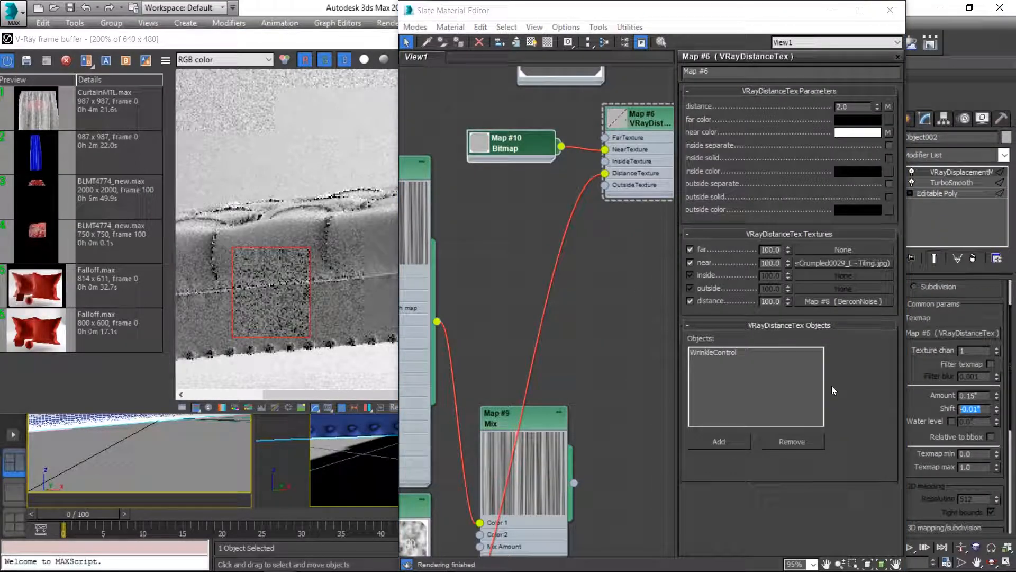
{"action": "left_click", "coordinate": [308, 41]}
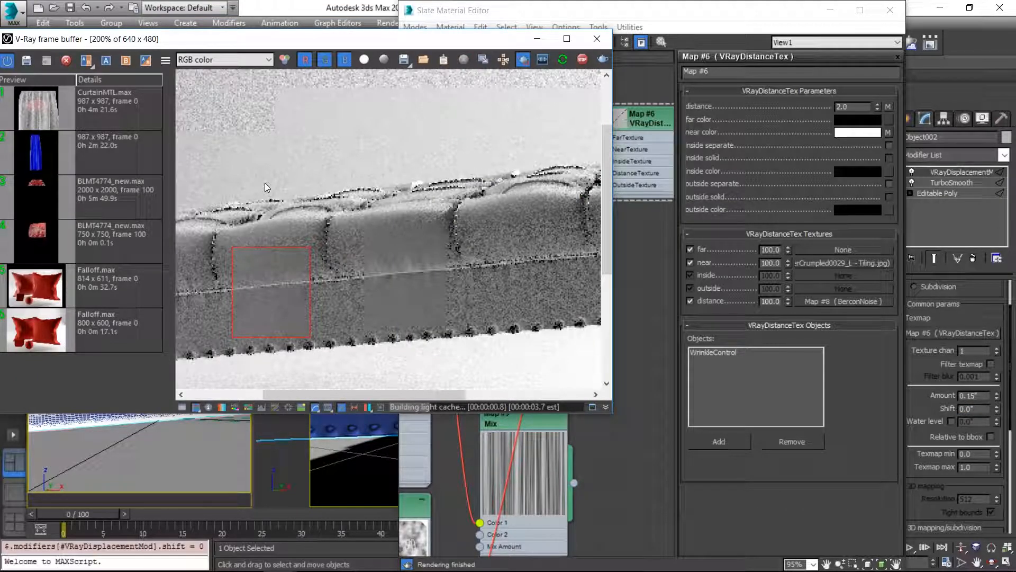